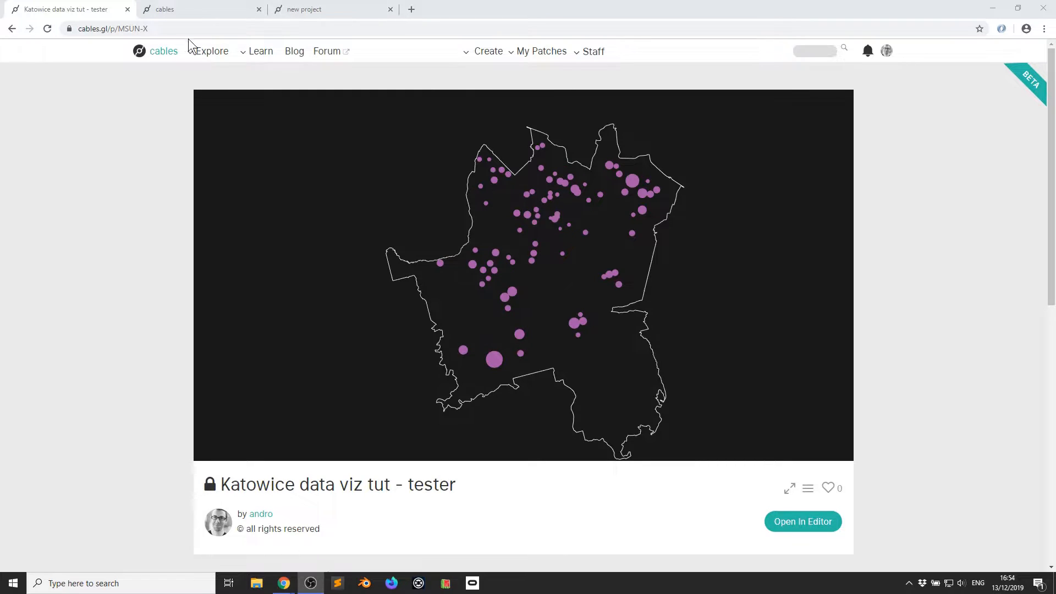
# Close the finished example patch and open the 11-Data_visualization folder of the coding-with-cables GitHub repository.
pyautogui.click(127, 9)
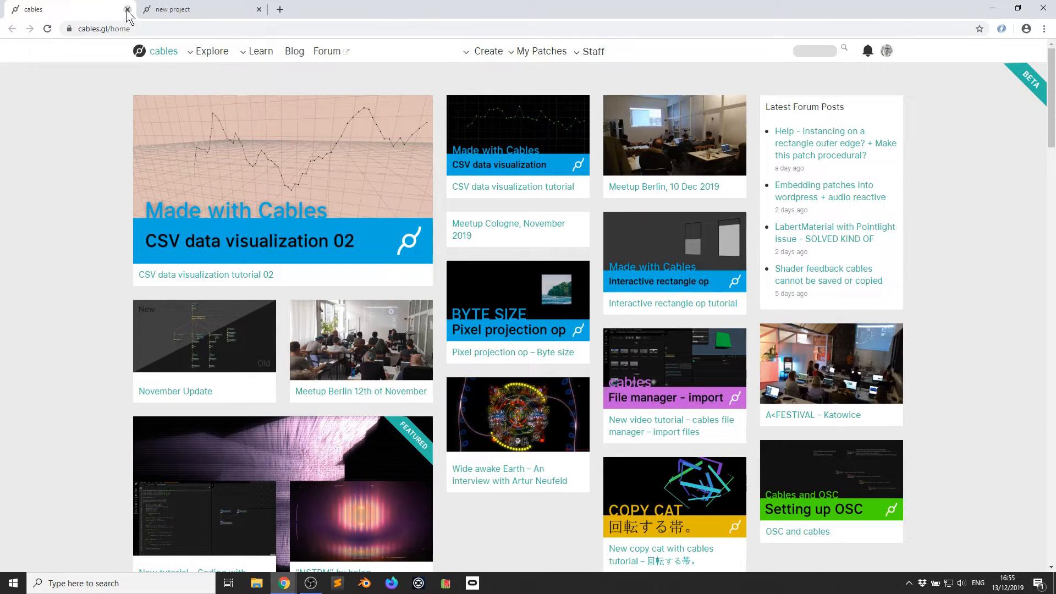
pyautogui.moveTo(249, 59)
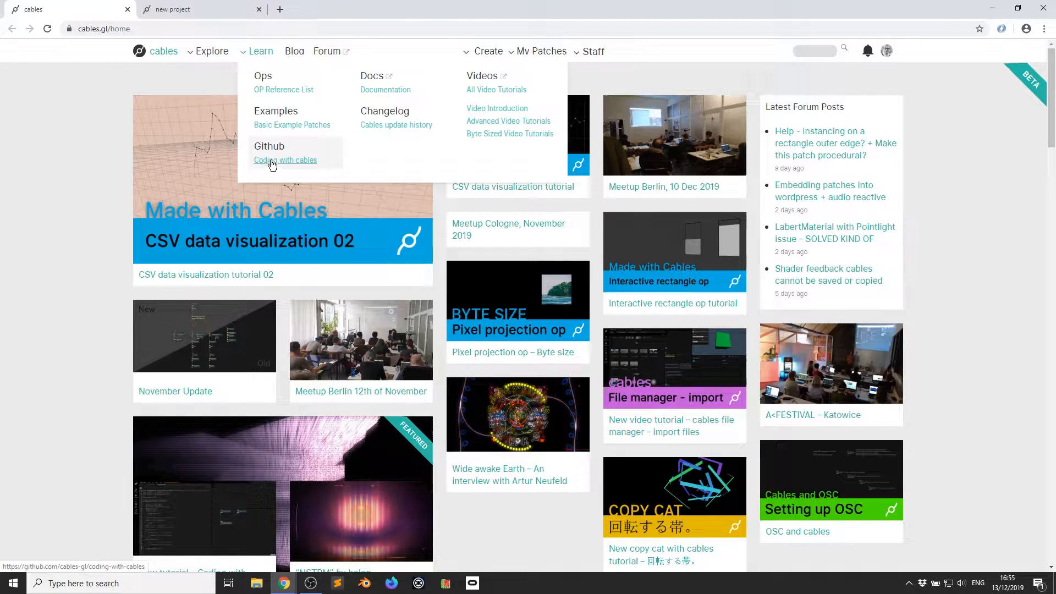
pyautogui.click(272, 161)
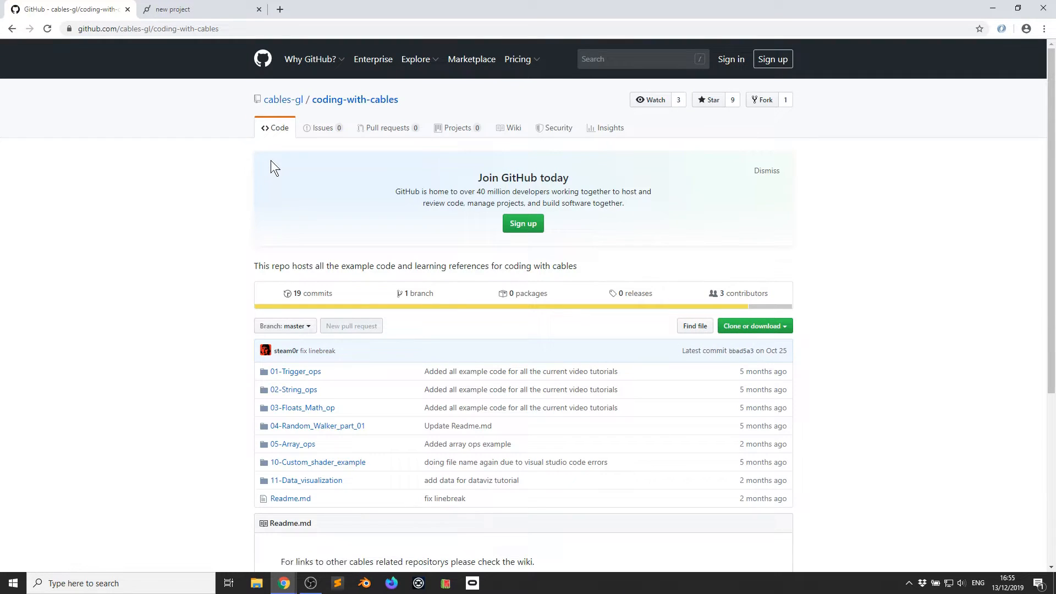
pyautogui.scroll(-1, 240, 448)
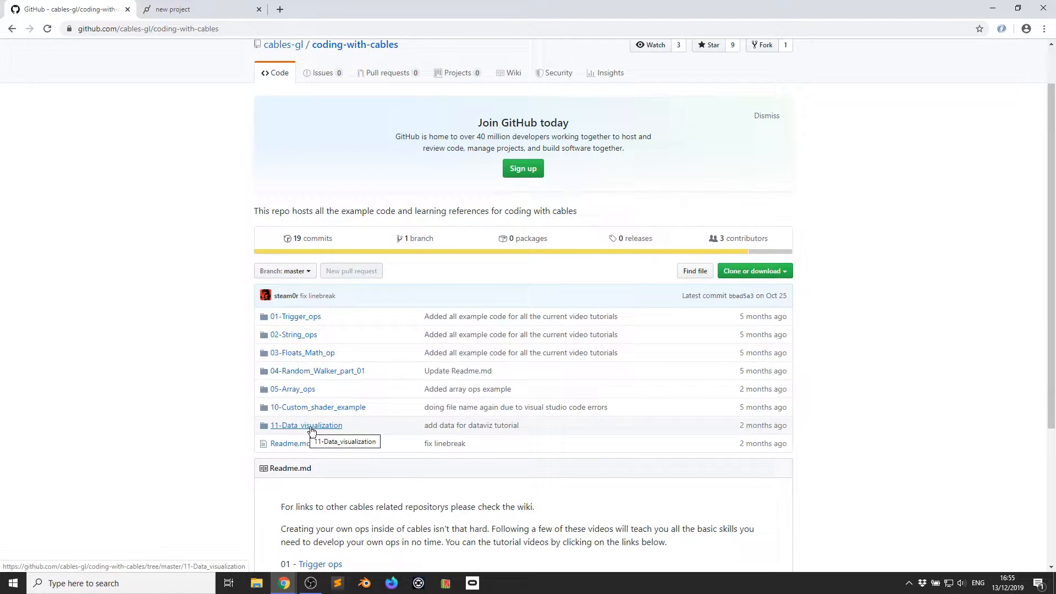
pyautogui.click(308, 426)
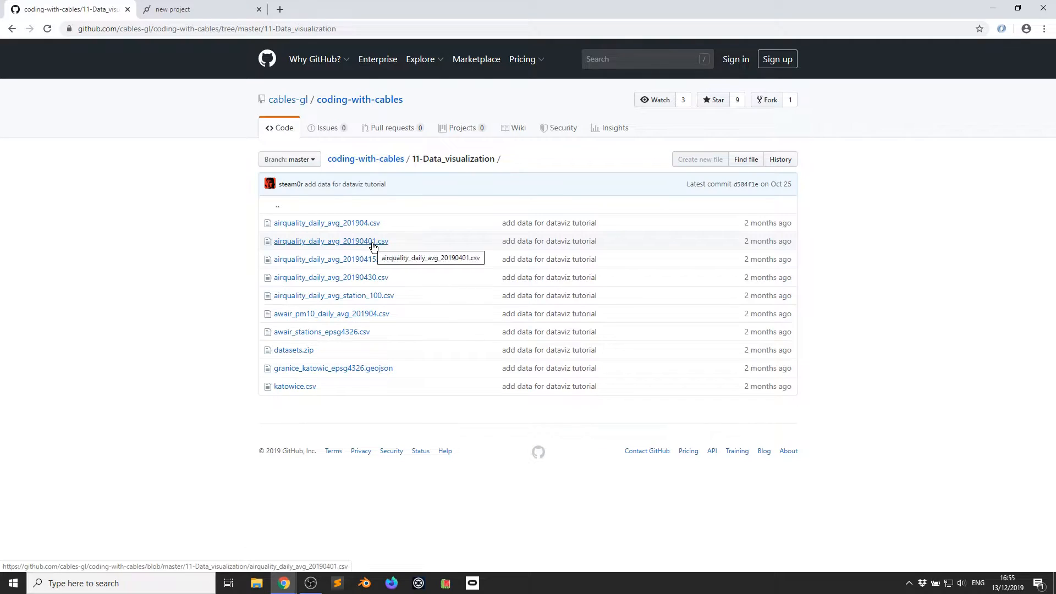
# Open katowice.csv from the folder and display its raw contents.
pyautogui.click(304, 389)
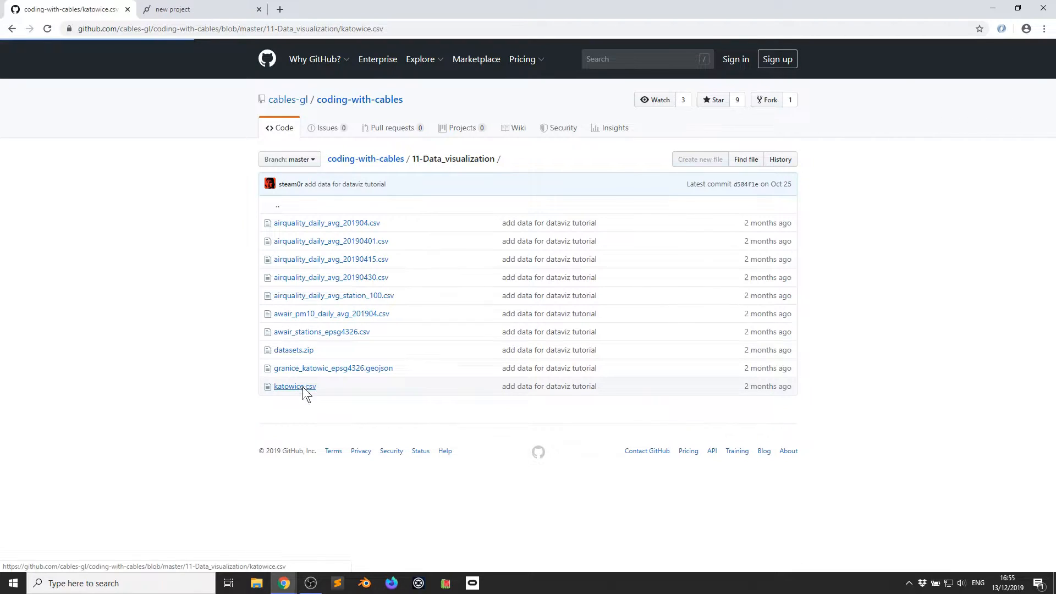
pyautogui.scroll(-1, 232, 402)
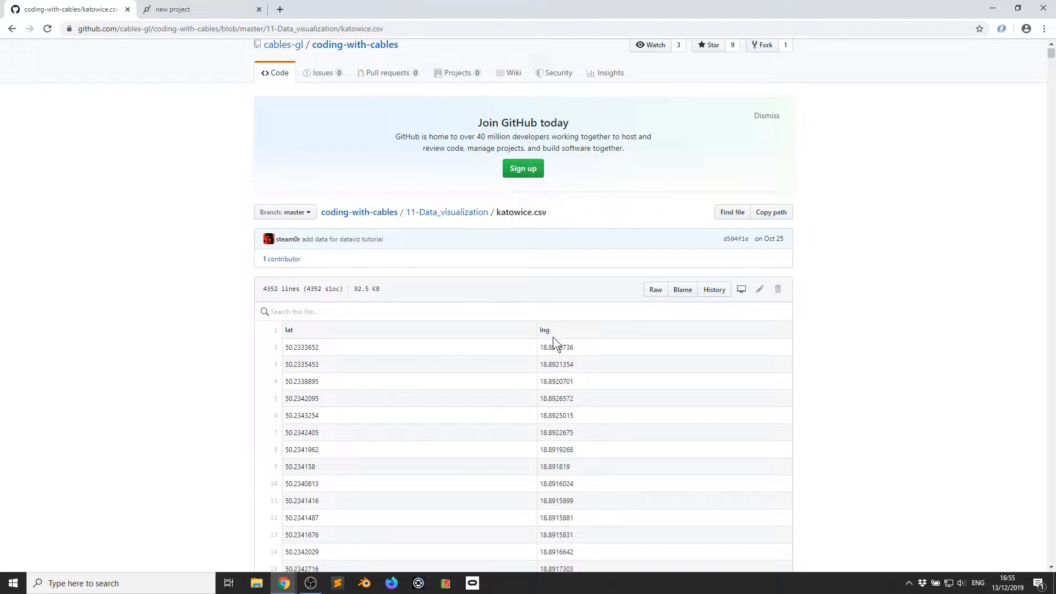
pyautogui.scroll(1, 494, 336)
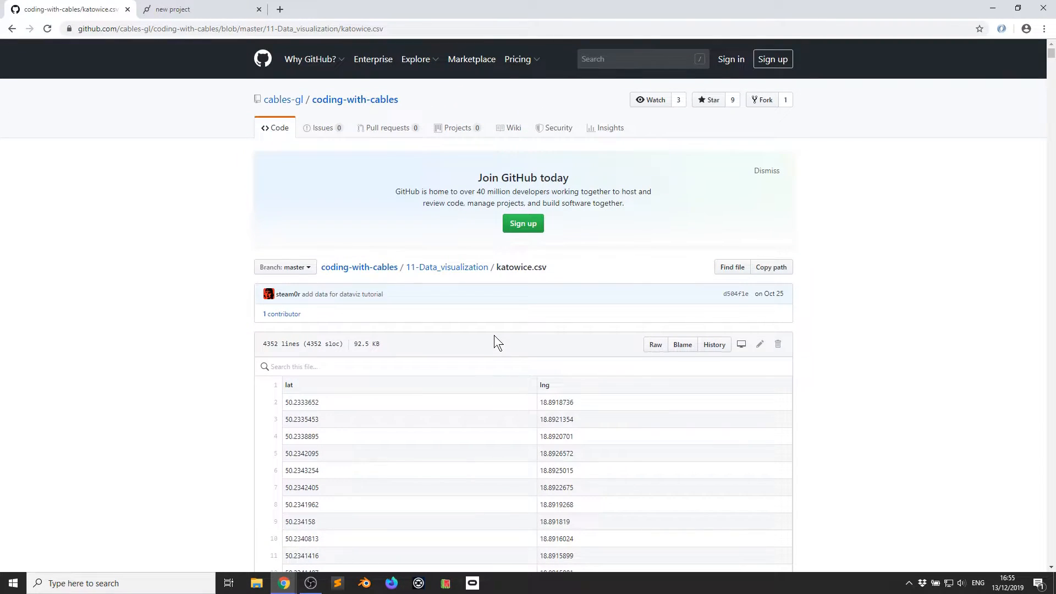
pyautogui.click(657, 347)
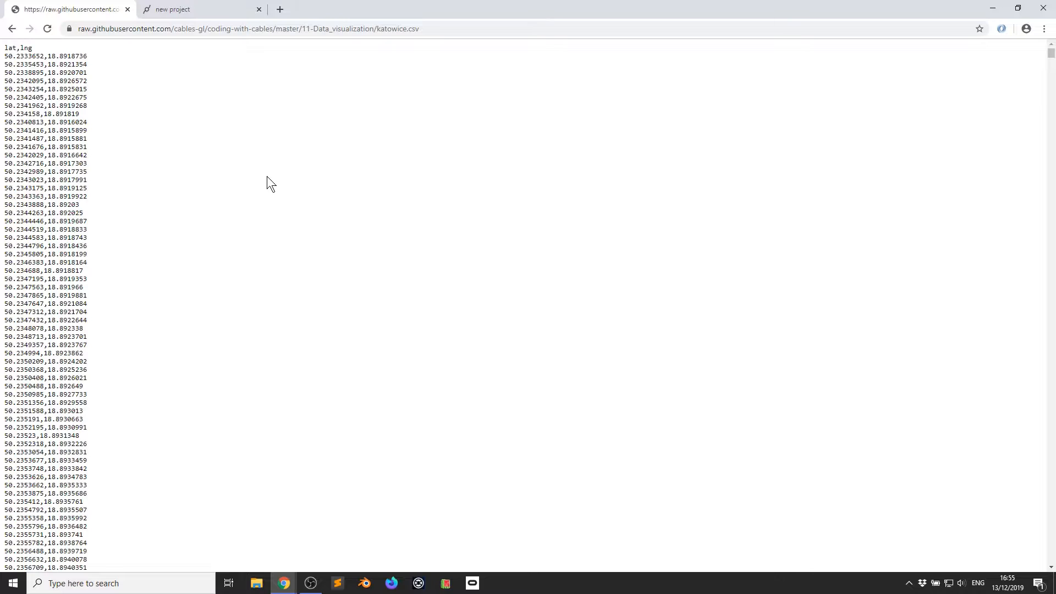
# Save the raw data to the Downloads folder as katowice.csv, without the .txt extension.
pyautogui.hotkey('ctrl', 's')
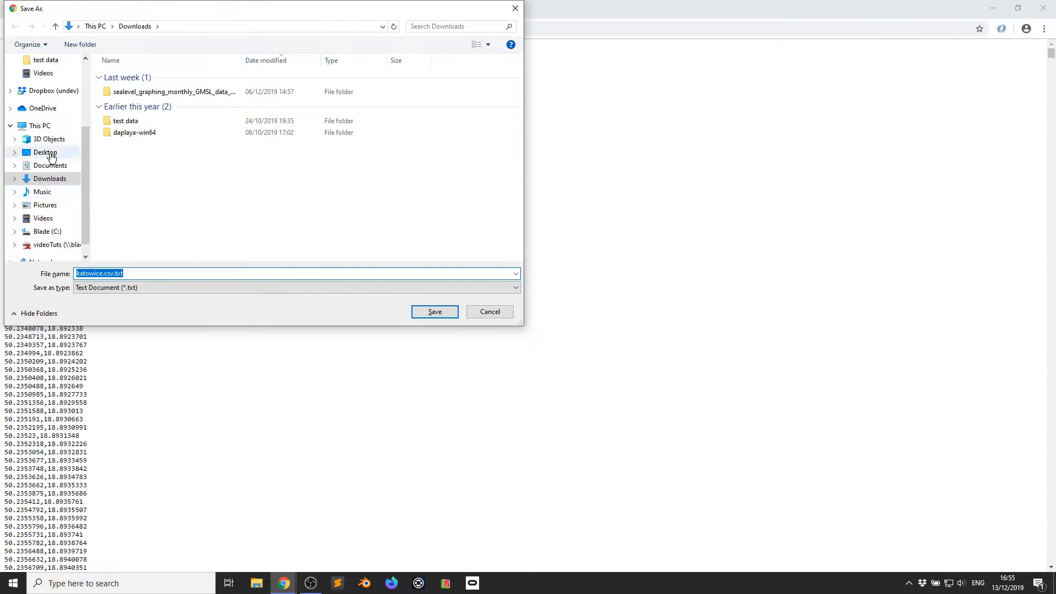
pyautogui.click(52, 181)
pyautogui.click(159, 273)
pyautogui.click(155, 275)
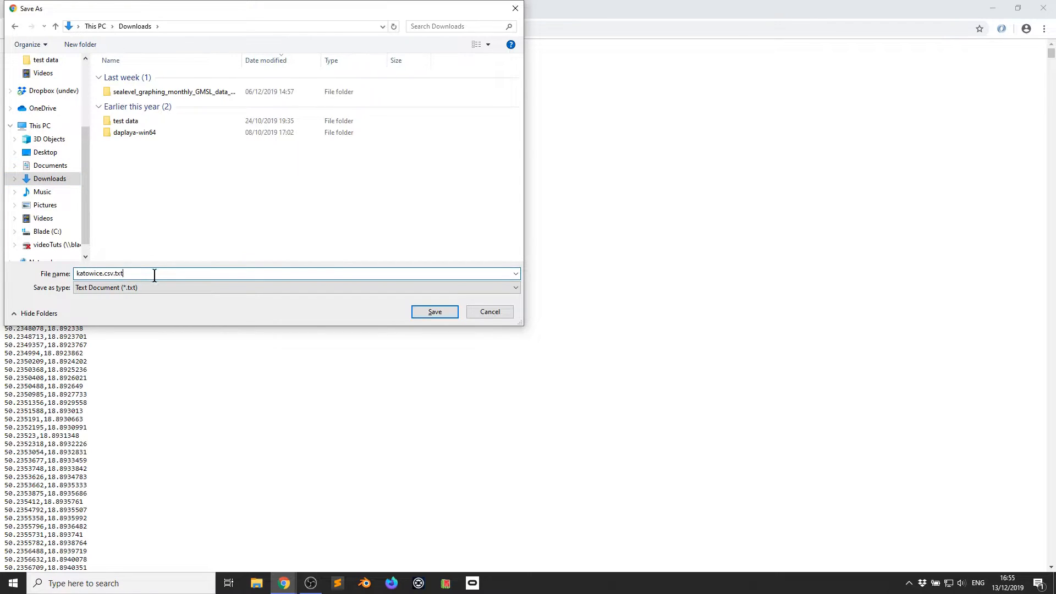
pyautogui.press('BackSpace')
pyautogui.press('BackSpace')
pyautogui.press('BackSpace')
pyautogui.press('BackSpace')
pyautogui.click(435, 312)
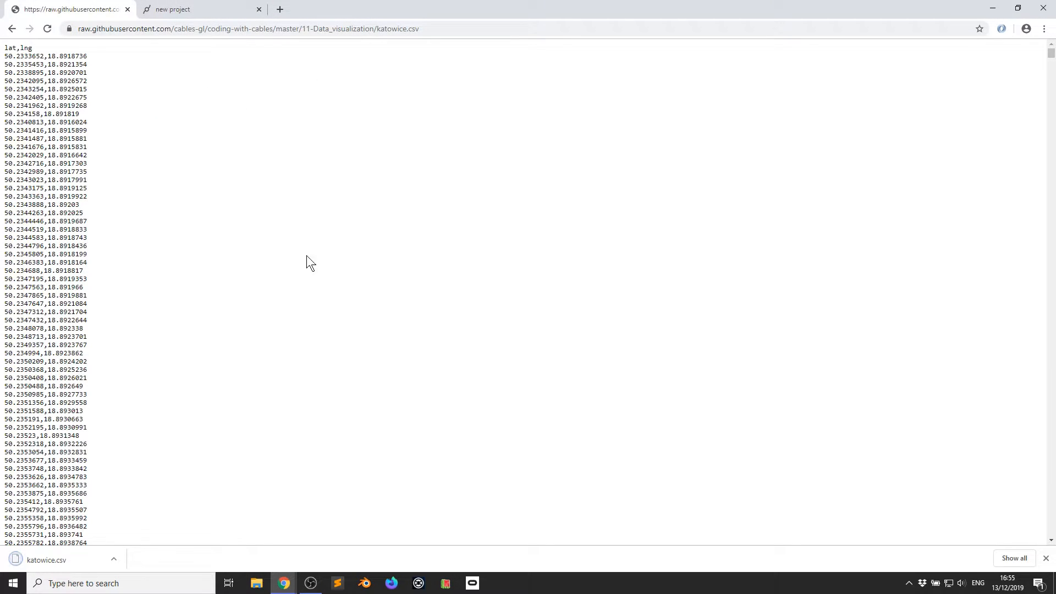
# Return to the 11-Data_visualization folder and open the raw contents of airquality_daily_avg_20190401.csv.
pyautogui.click(12, 28)
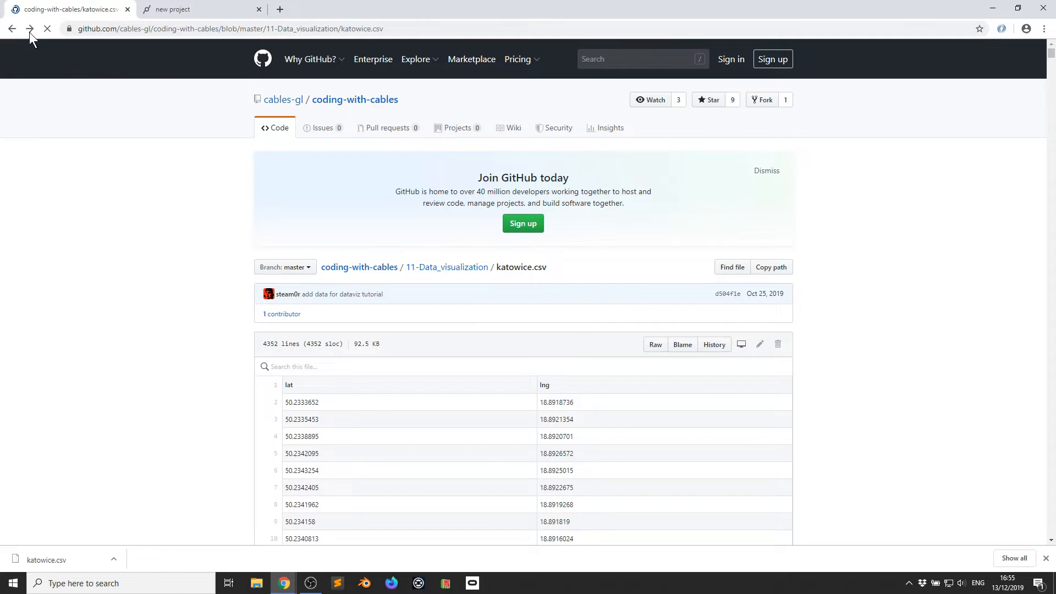
pyautogui.click(12, 29)
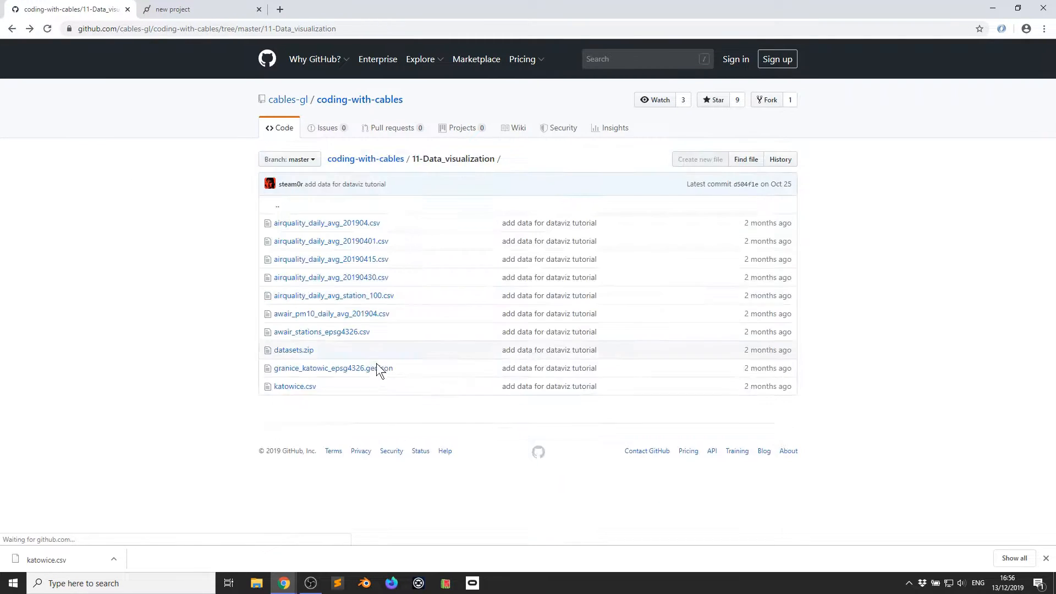
pyautogui.click(372, 243)
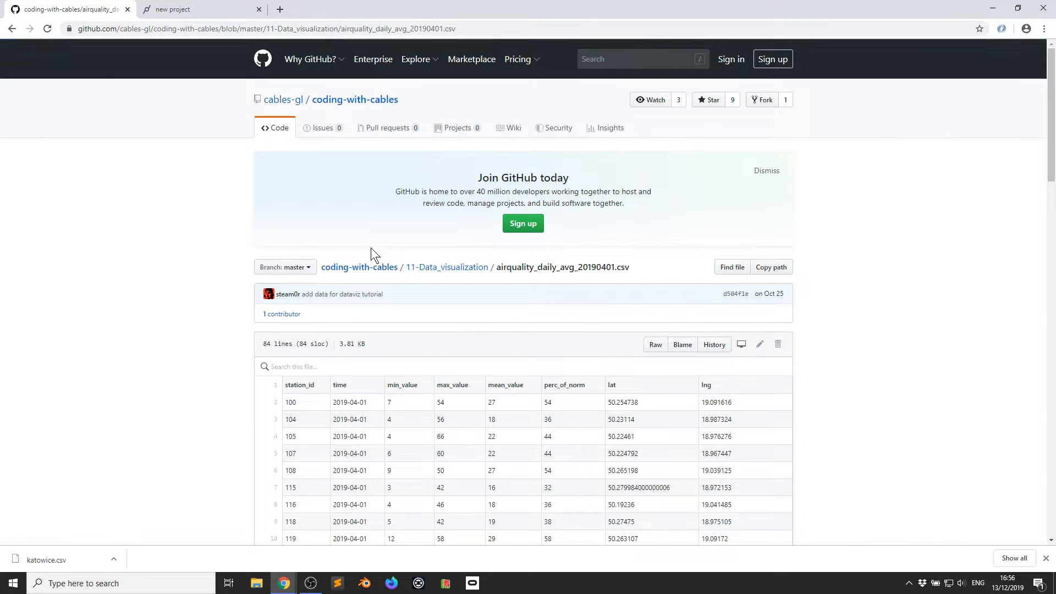
pyautogui.scroll(-2, 372, 286)
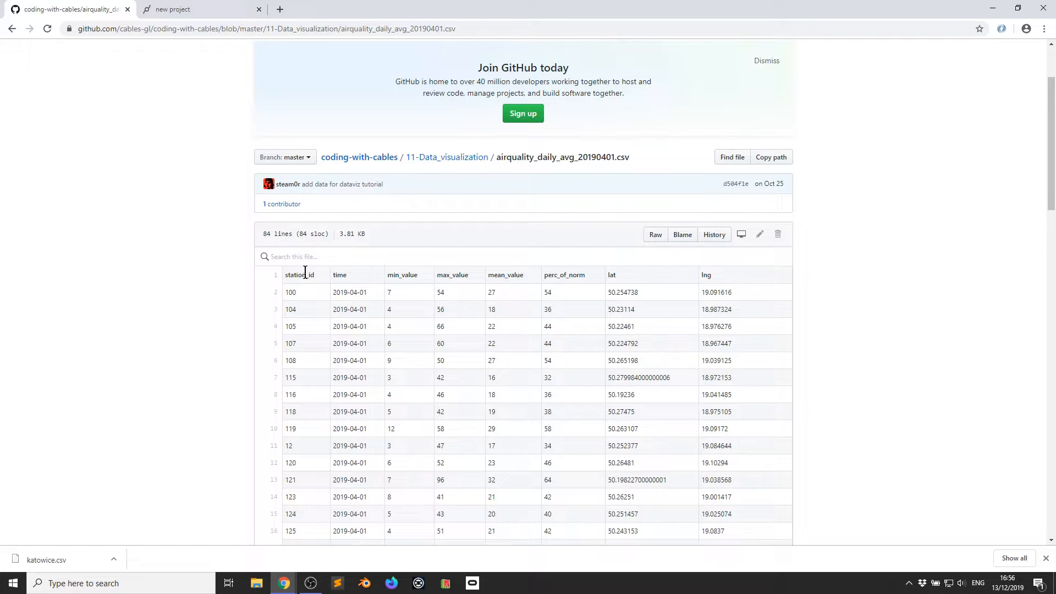
pyautogui.click(655, 236)
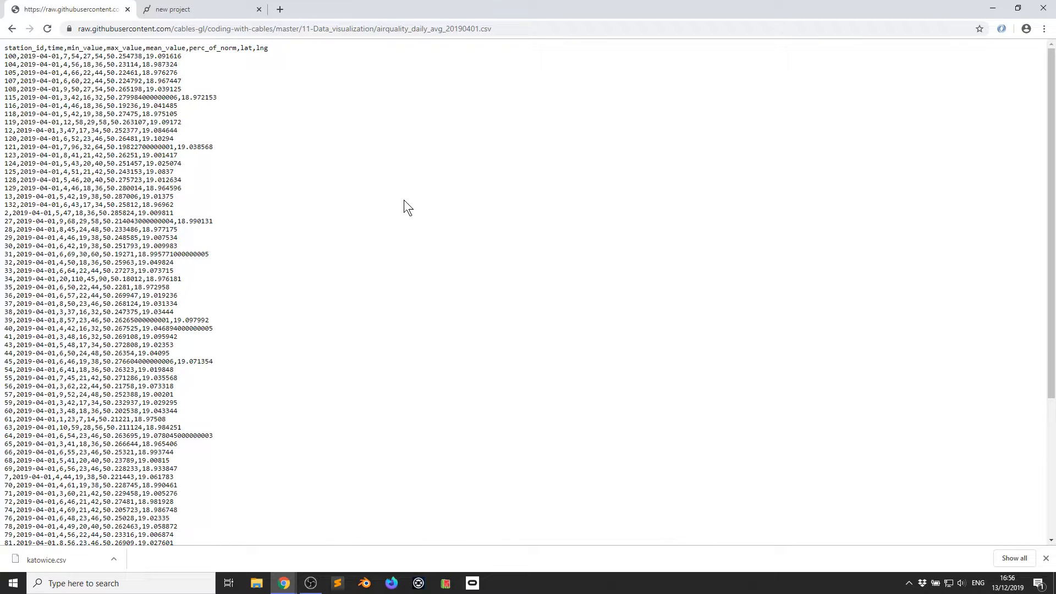
# Save the raw data to Downloads as airquality_daily_avg_20190401.csv without the .txt extension, and close its browser tab.
pyautogui.hotkey('ctrl', 's')
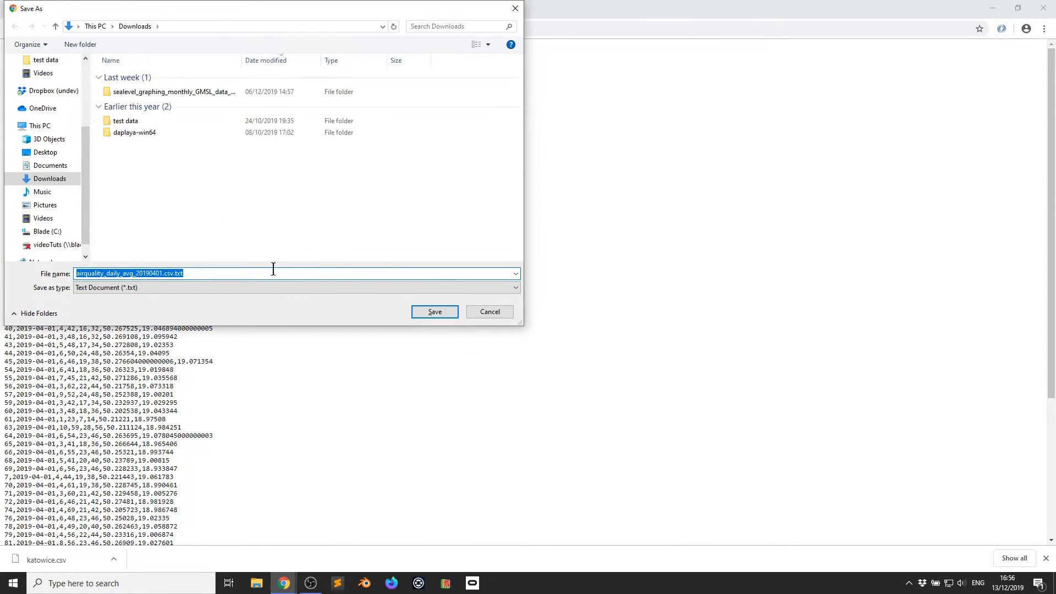
pyautogui.click(269, 274)
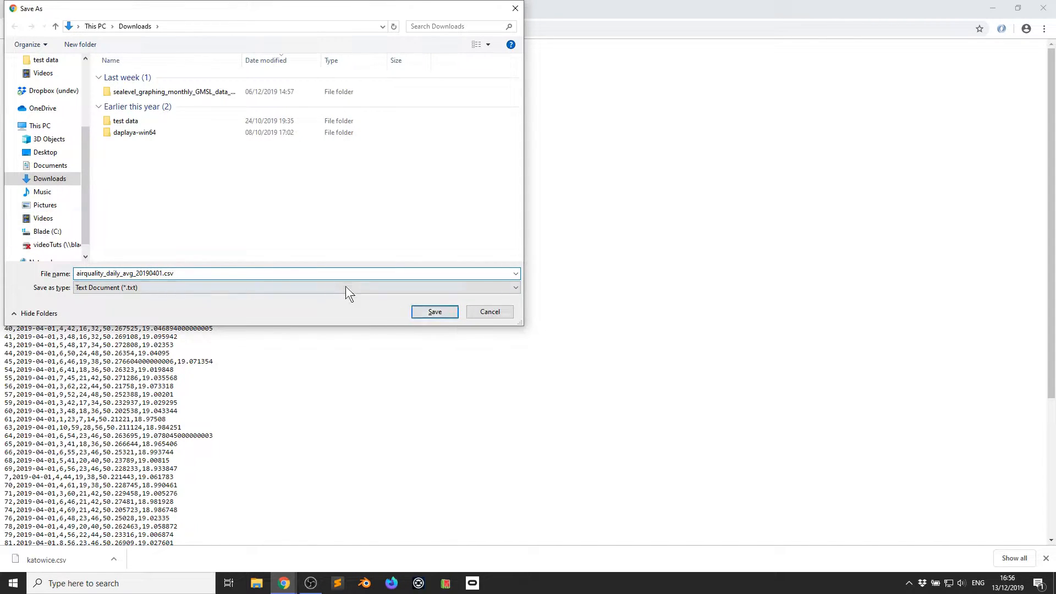
pyautogui.click(456, 315)
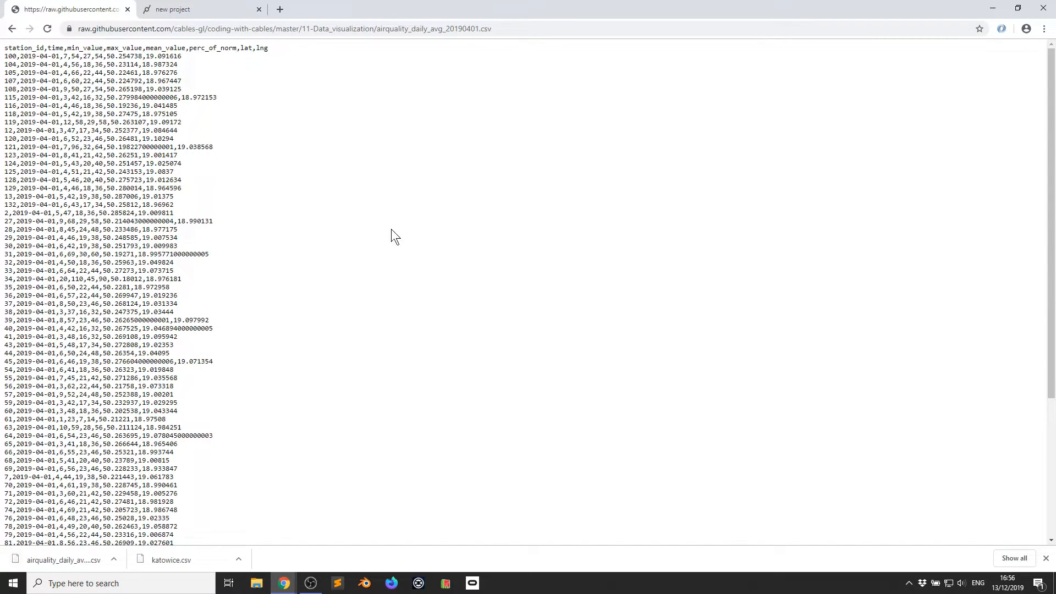
pyautogui.click(127, 10)
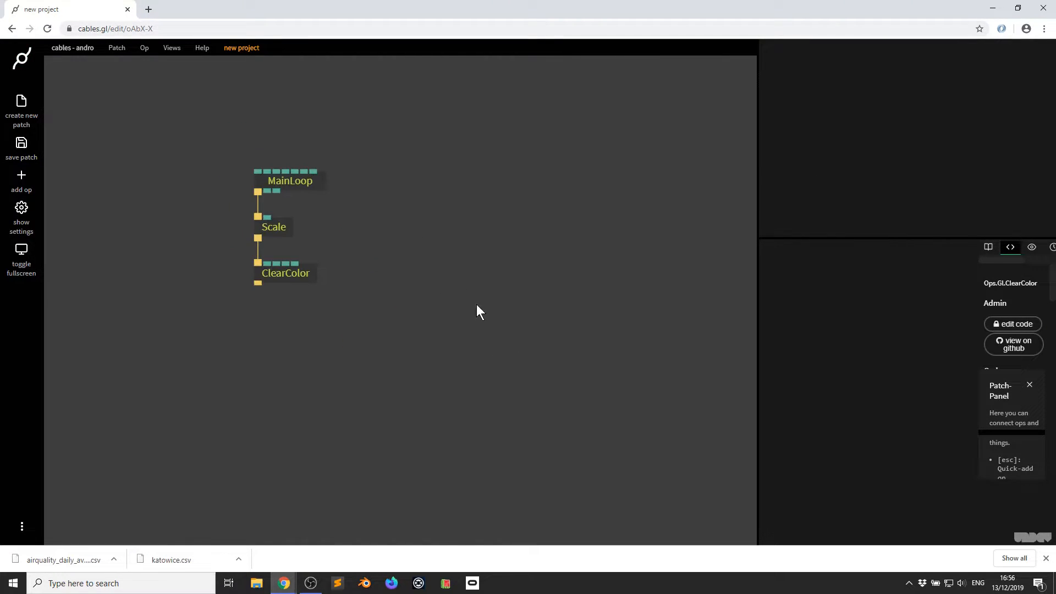
# Show the downloaded files in their folder and upload katowice.csv to the new cables patch.
pyautogui.hotkey('ctrl', 'a')
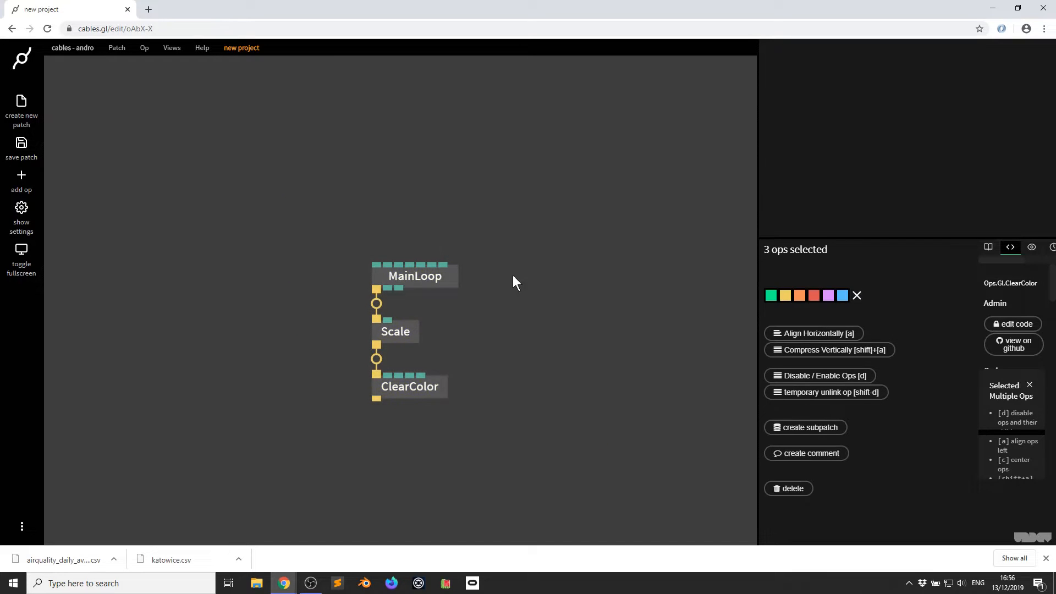
pyautogui.click(573, 281)
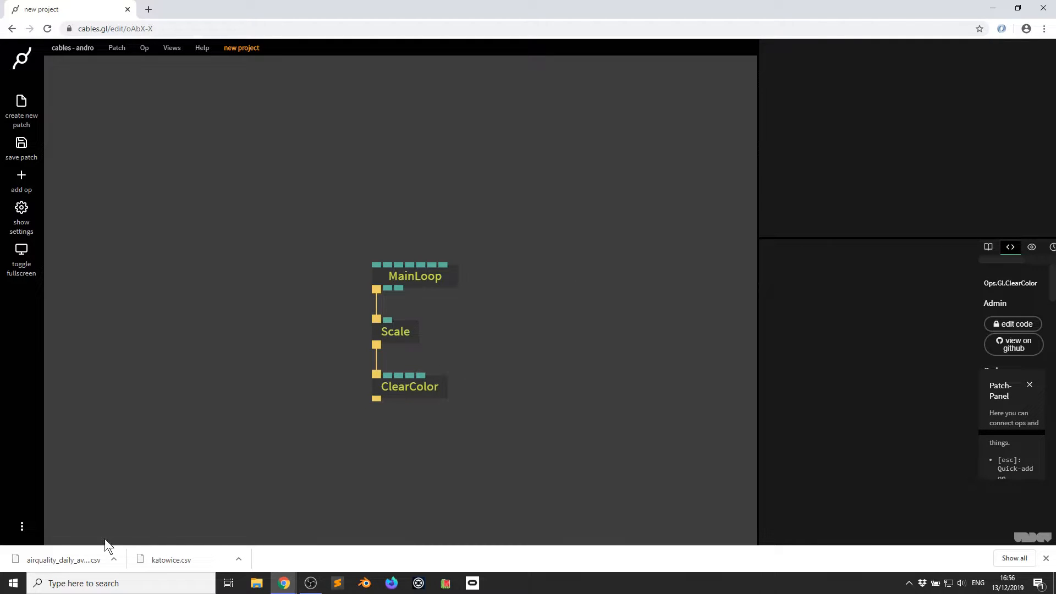
pyautogui.click(113, 559)
pyautogui.click(138, 519)
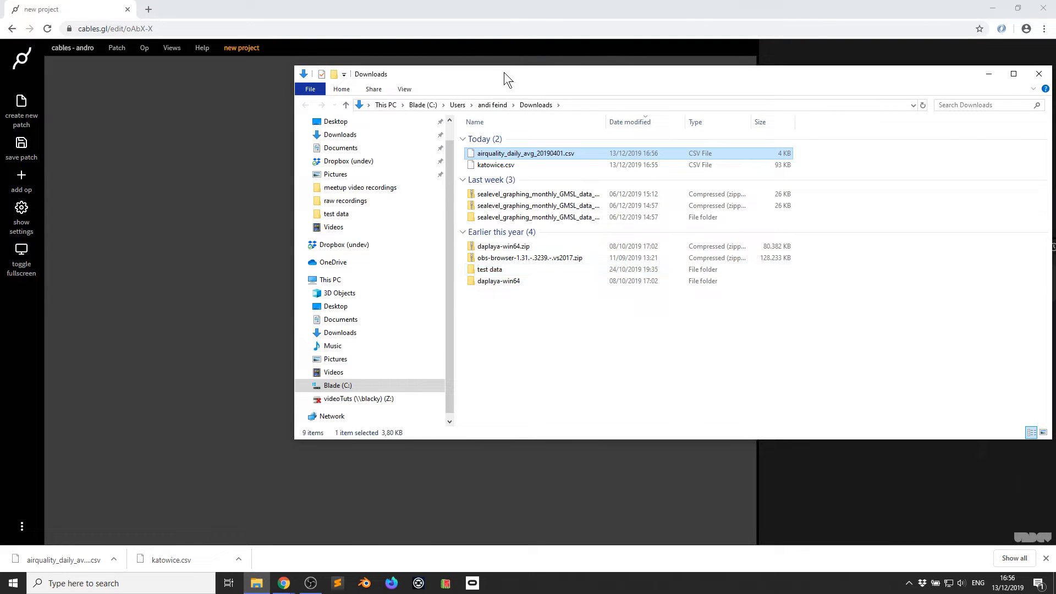
pyautogui.moveTo(504, 71); pyautogui.dragTo(816, 83)
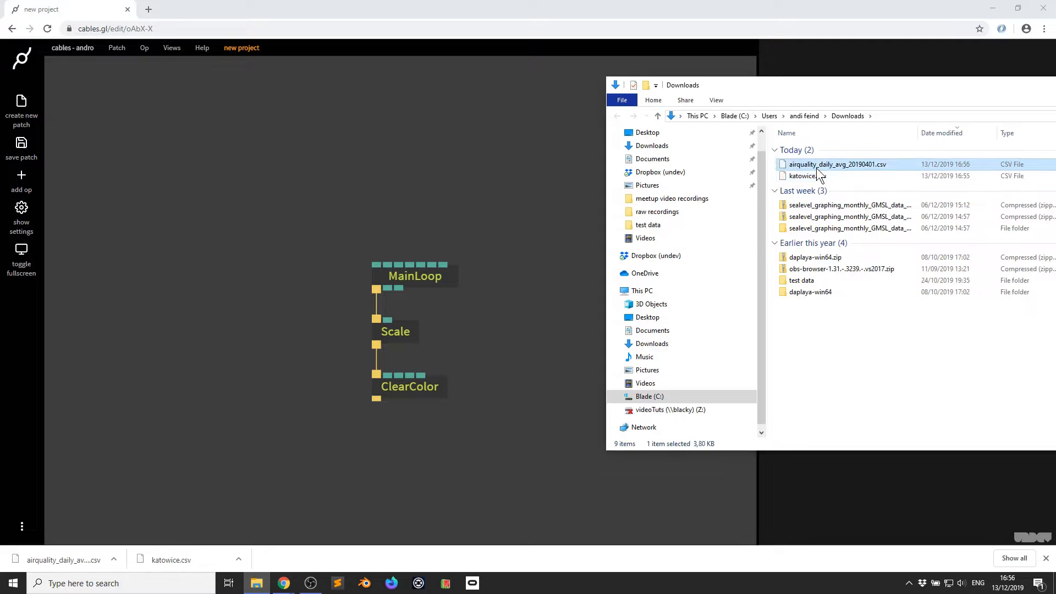
pyautogui.moveTo(819, 176); pyautogui.dragTo(427, 168)
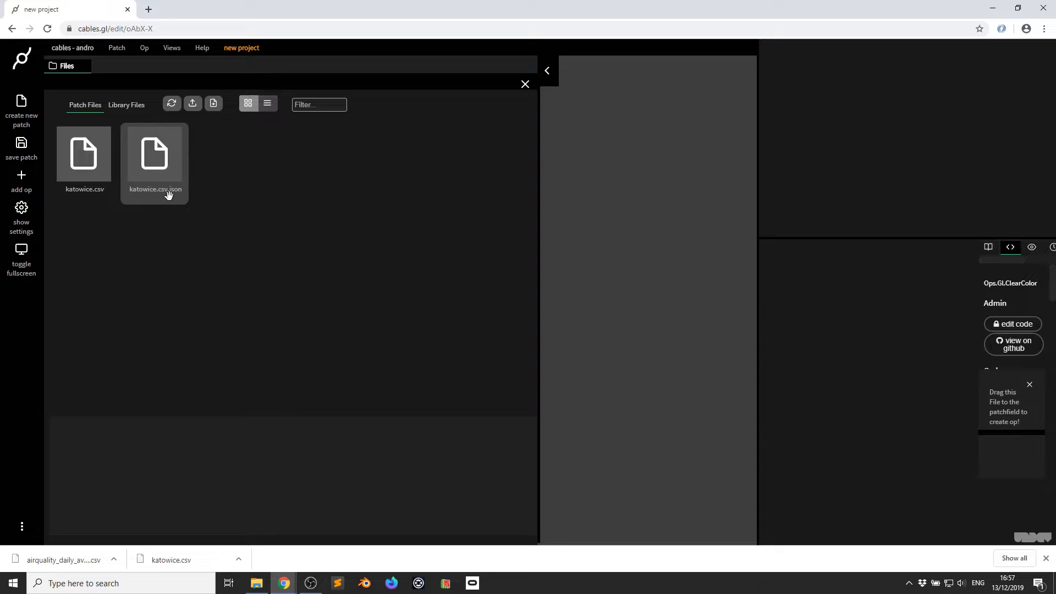
# Upload airquality_daily_avg_20190401.csv from Downloads to the patch files and close the file manager.
pyautogui.click(258, 583)
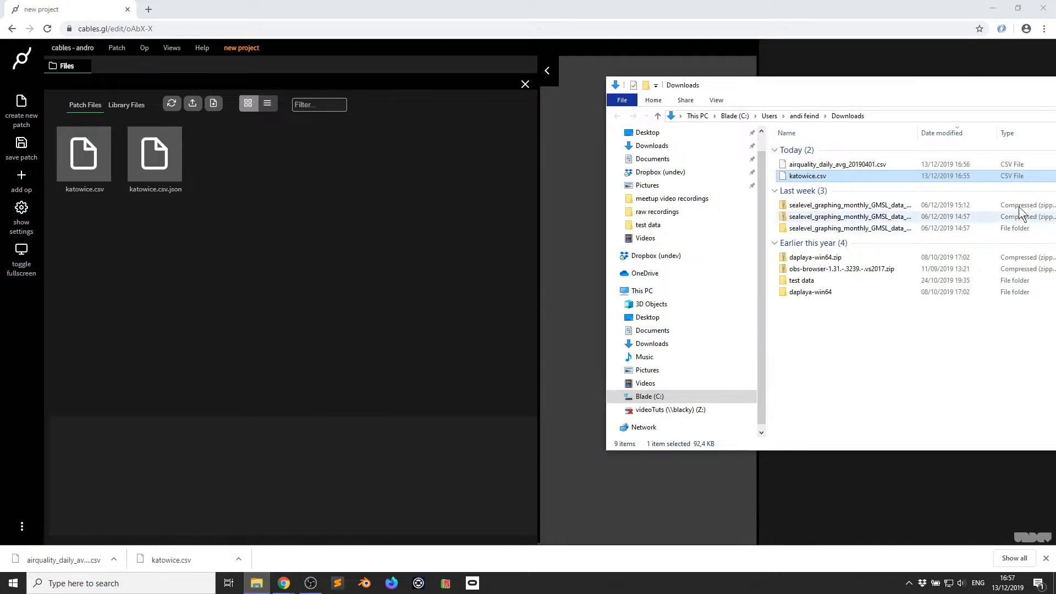
pyautogui.click(831, 165)
pyautogui.moveTo(832, 165); pyautogui.dragTo(397, 196)
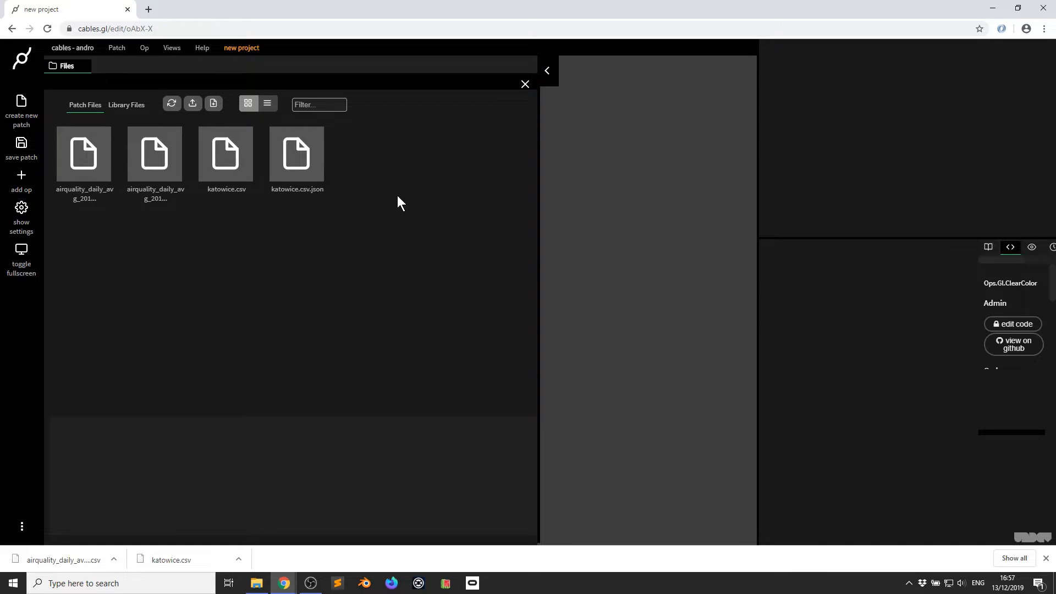
pyautogui.press('Escape')
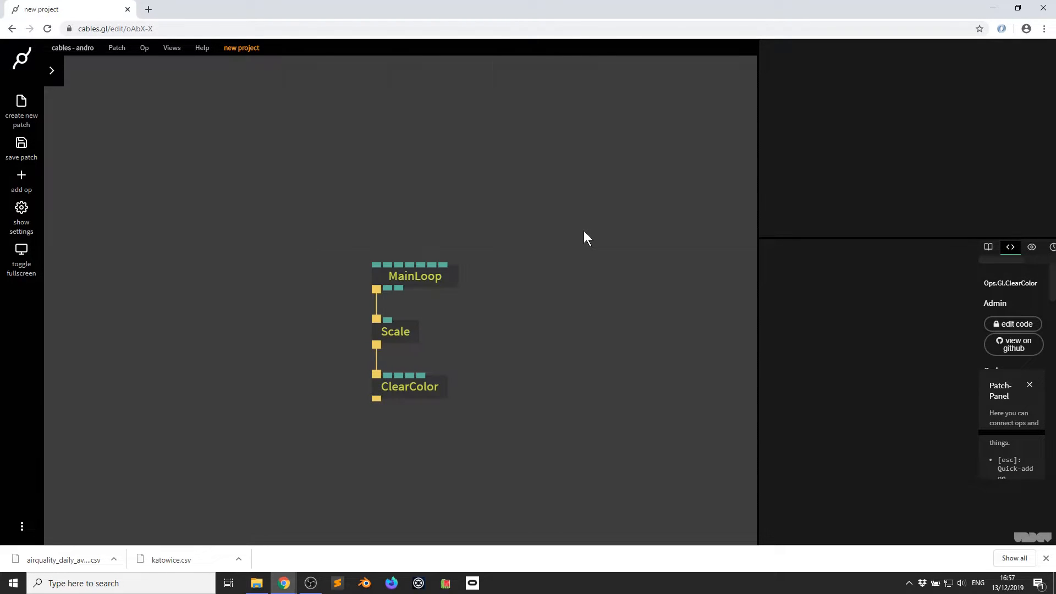
# Switch the browser to full screen and add a TriggerExtender op connected to ClearColor's output, placed to its lower left.
pyautogui.press('F11')
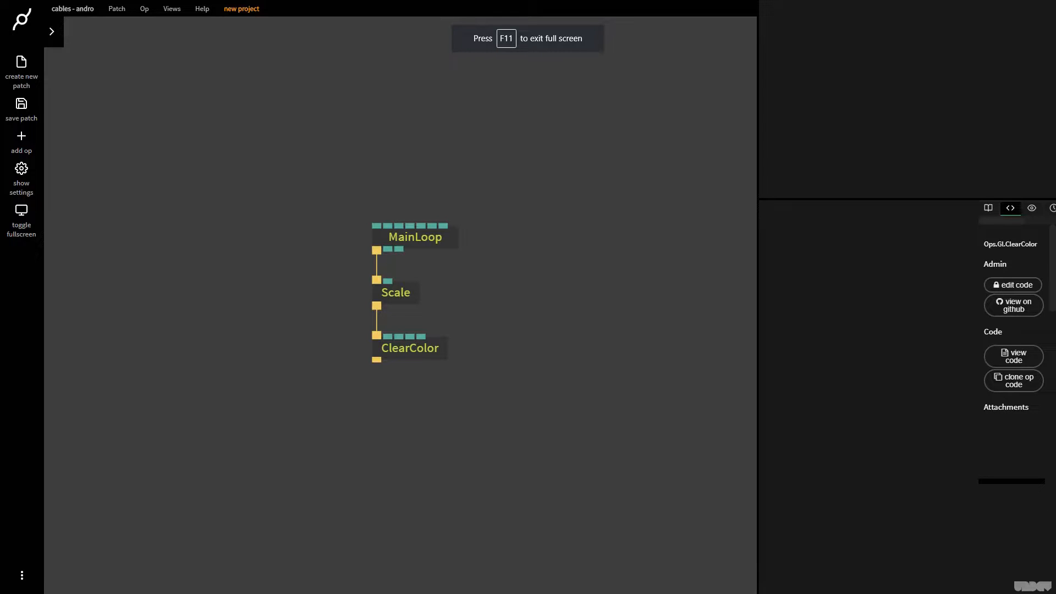
pyautogui.moveTo(560, 286); pyautogui.dragTo(495, 177)
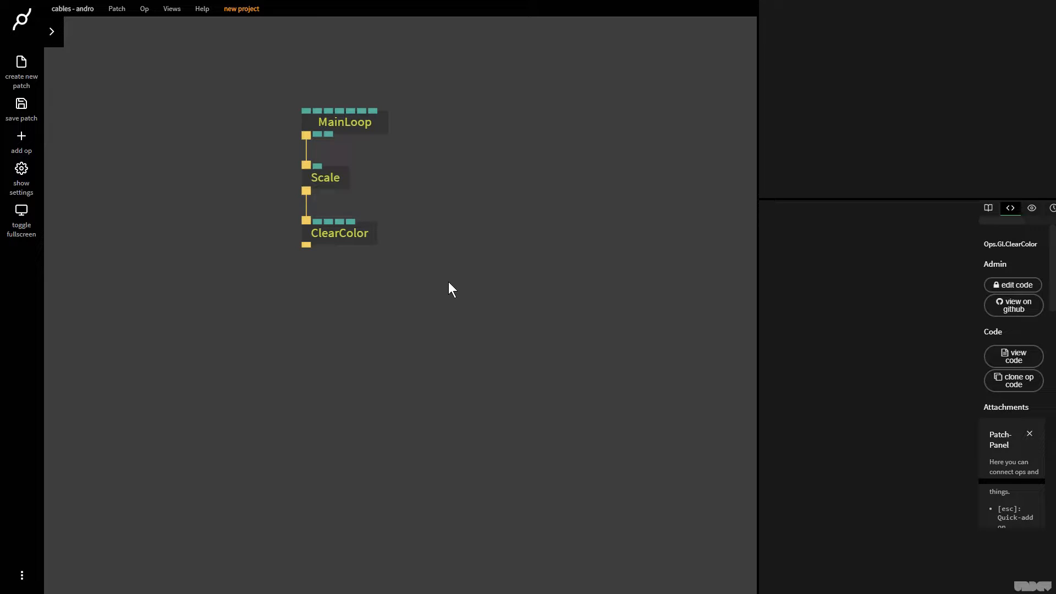
pyautogui.moveTo(306, 245); pyautogui.dragTo(184, 288)
pyautogui.write('triggerexte')
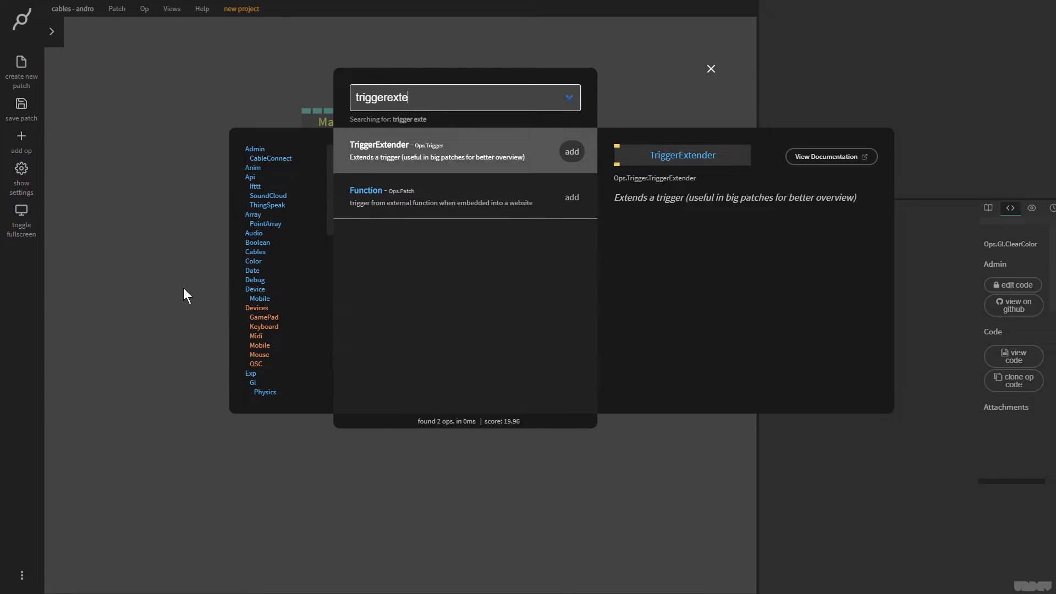
pyautogui.press('Return')
pyautogui.moveTo(236, 298); pyautogui.dragTo(134, 298)
pyautogui.moveTo(357, 328); pyautogui.dragTo(561, 328)
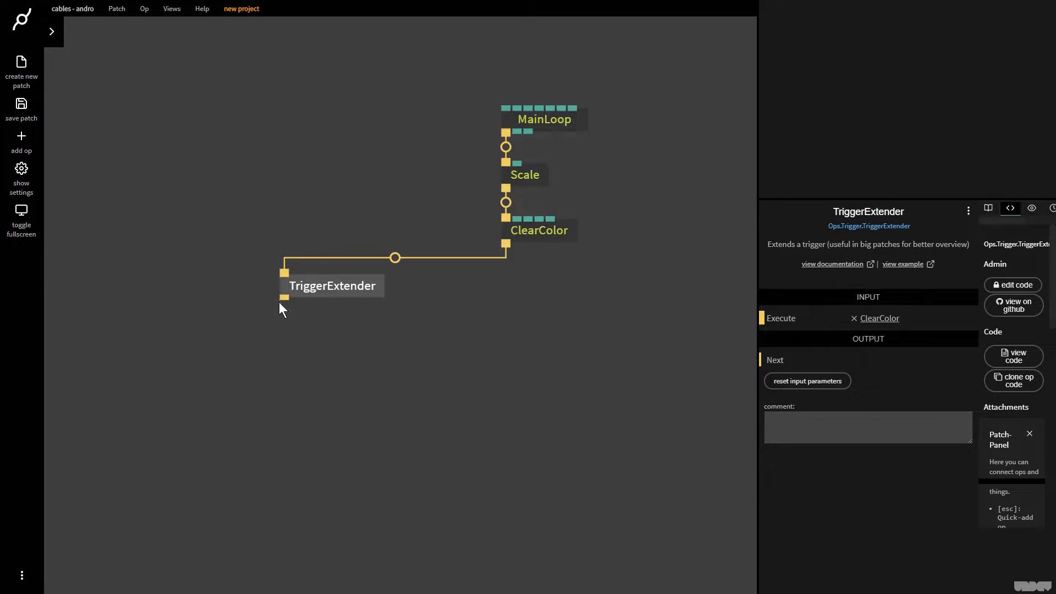
# Add a CsvArray op and place it just below TriggerExtender, without connecting the two.
pyautogui.moveTo(288, 303); pyautogui.dragTo(239, 397)
pyautogui.press('Escape')
pyautogui.press('Escape')
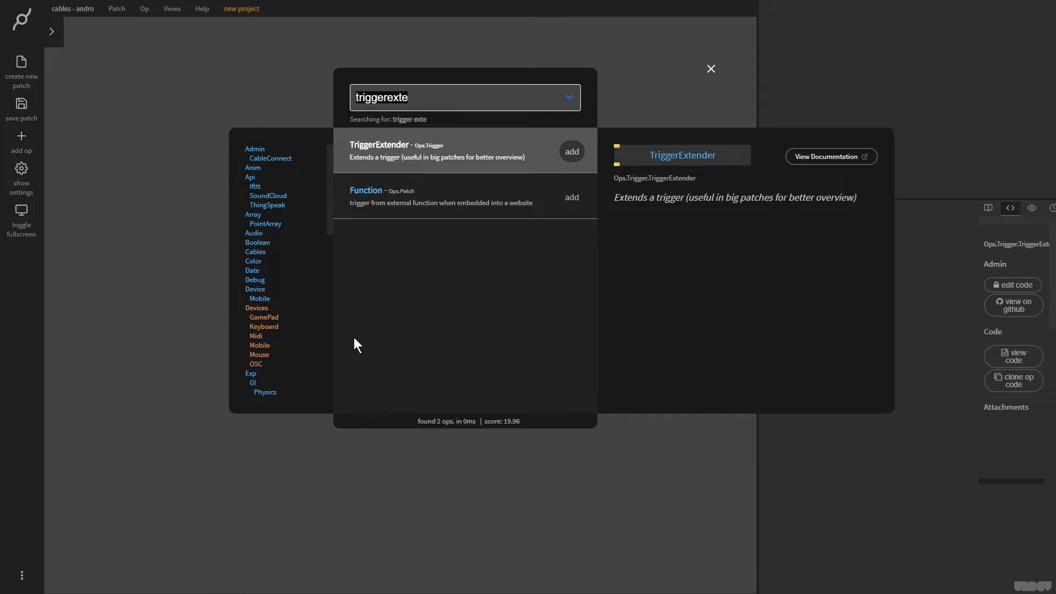
pyautogui.write('csvarra')
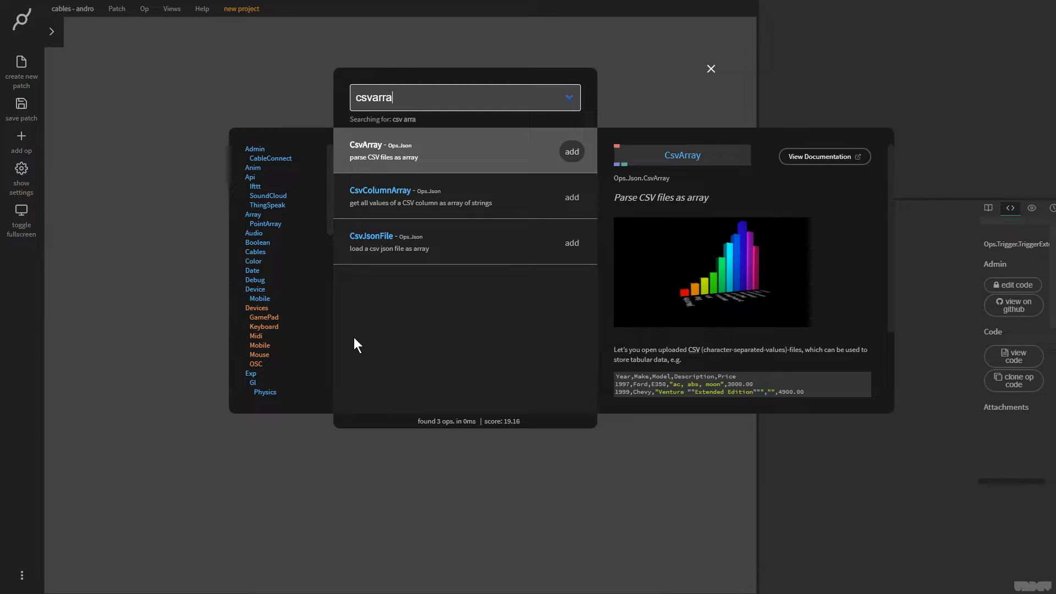
pyautogui.press('Return')
pyautogui.moveTo(442, 269); pyautogui.dragTo(343, 345)
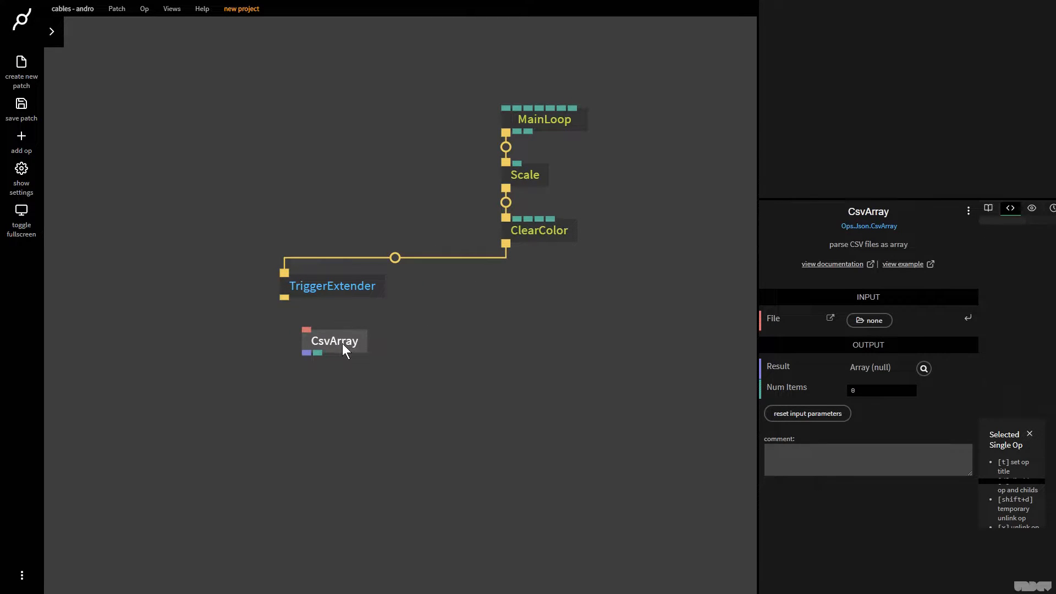
# Set the CsvArray op's file to katowice.csv.json from the patch files and inspect its result array.
pyautogui.click(868, 326)
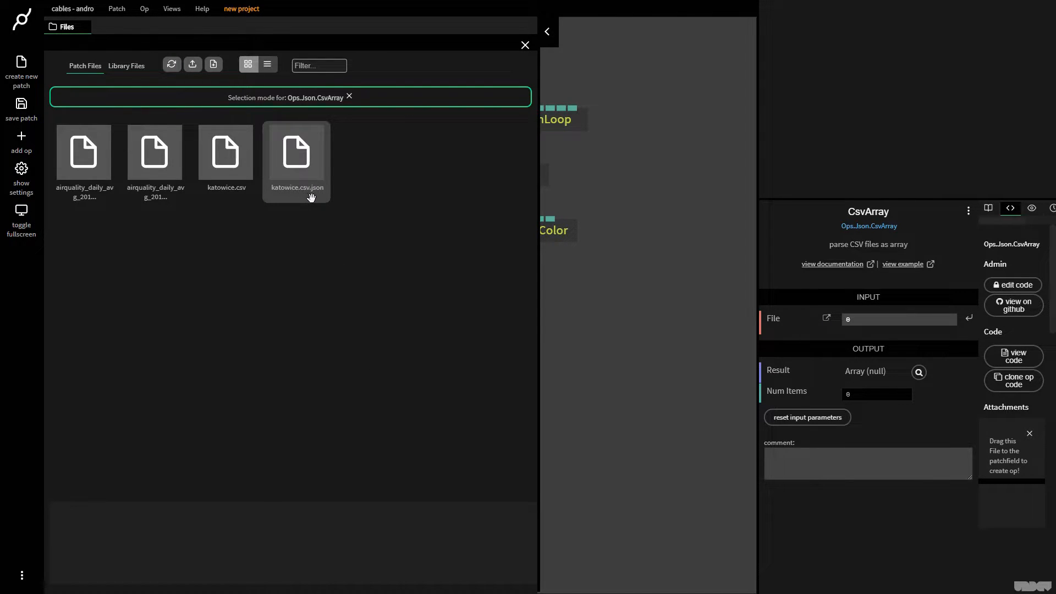
pyautogui.click(304, 158)
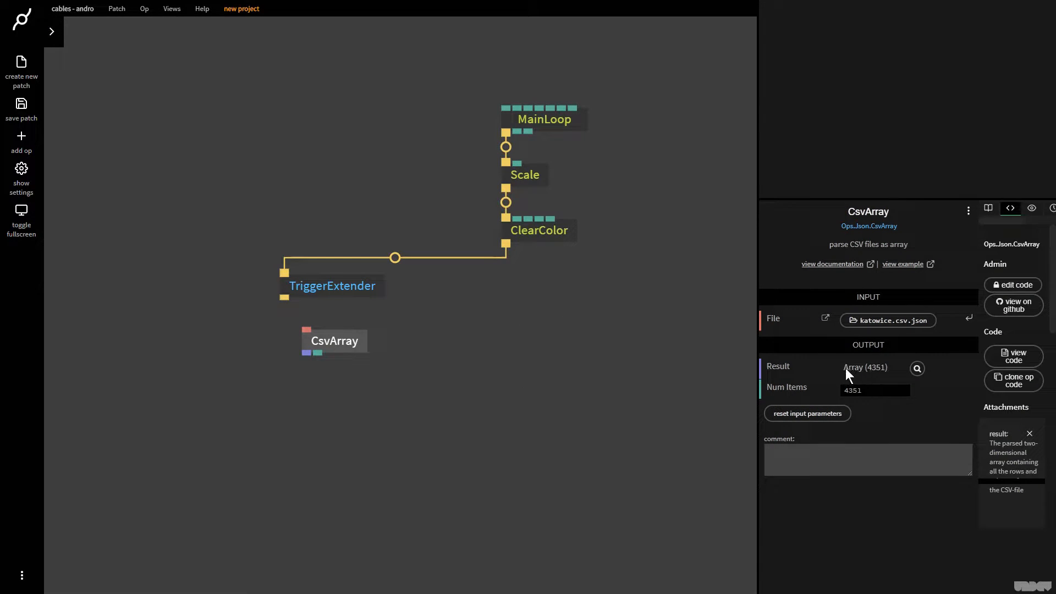
pyautogui.click(917, 368)
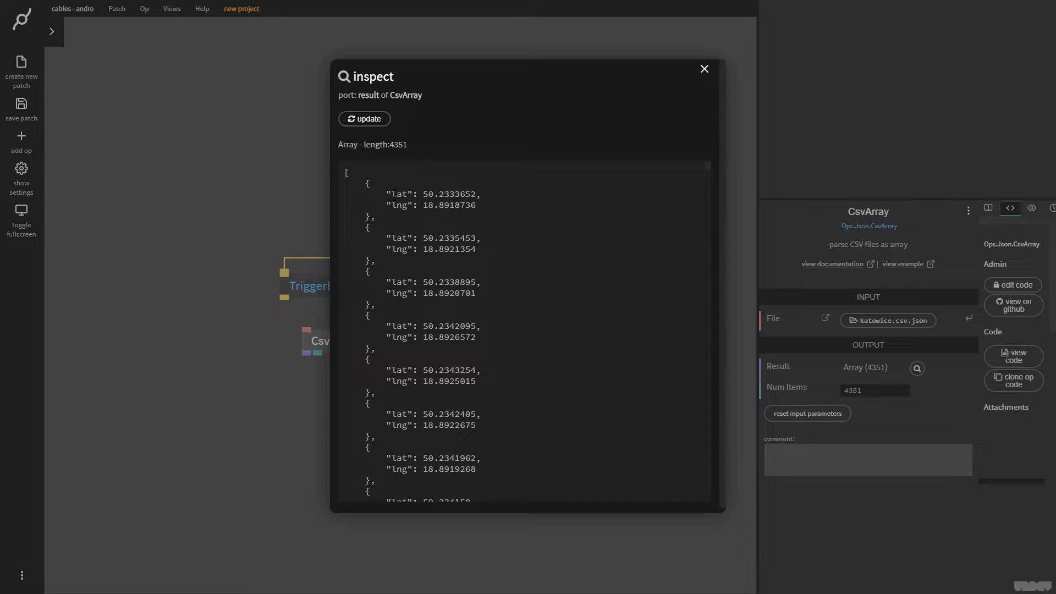
pyautogui.click(704, 70)
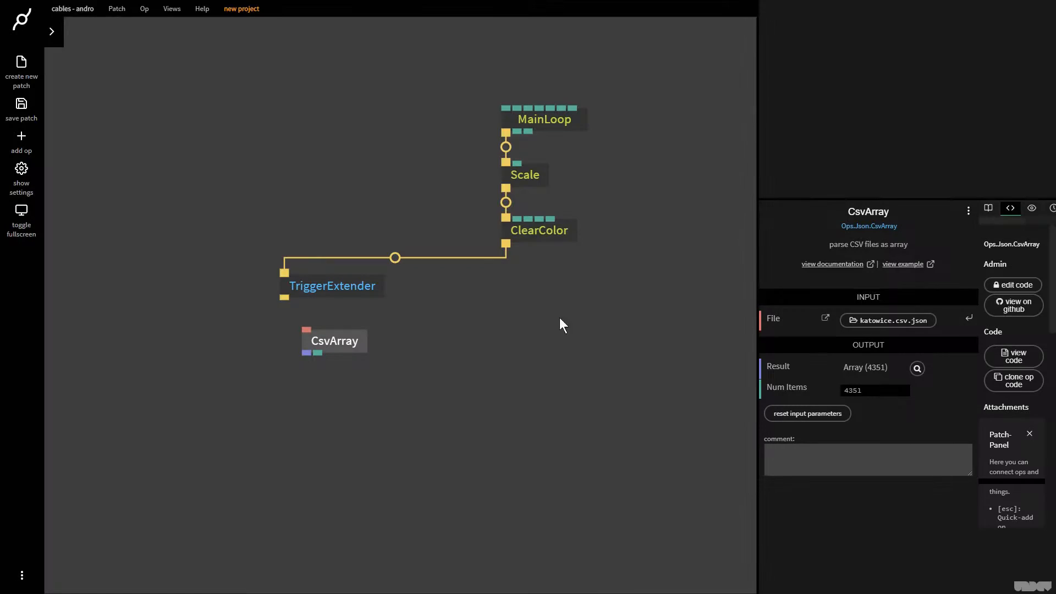
# Add a GetValuesFromArrayOfObjects op fed by CsvArray's result, duplicate it below, and connect the copy to the same result.
pyautogui.moveTo(307, 352); pyautogui.dragTo(306, 399)
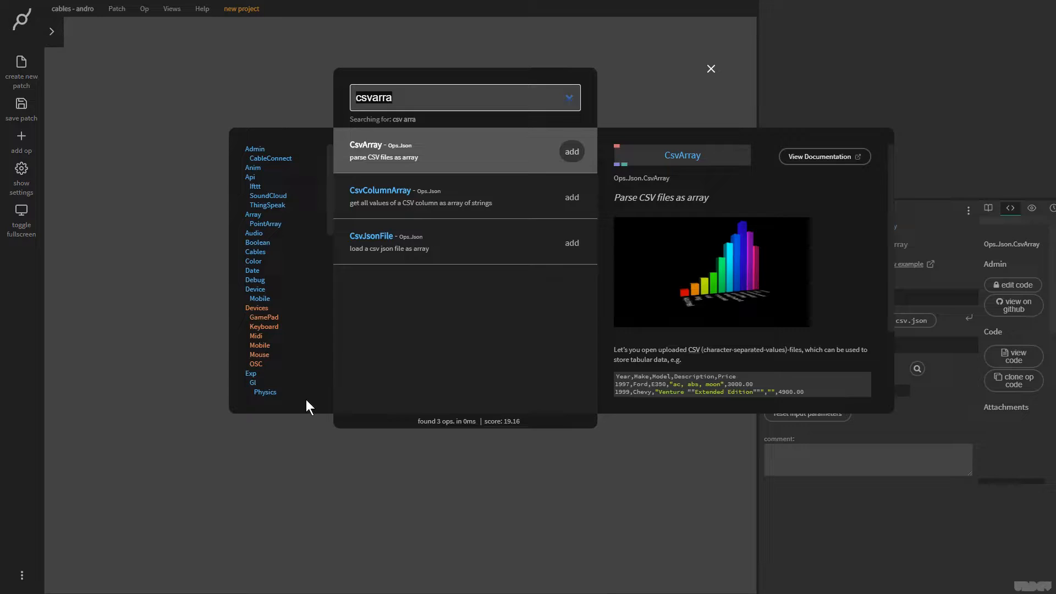
pyautogui.write('getvalues')
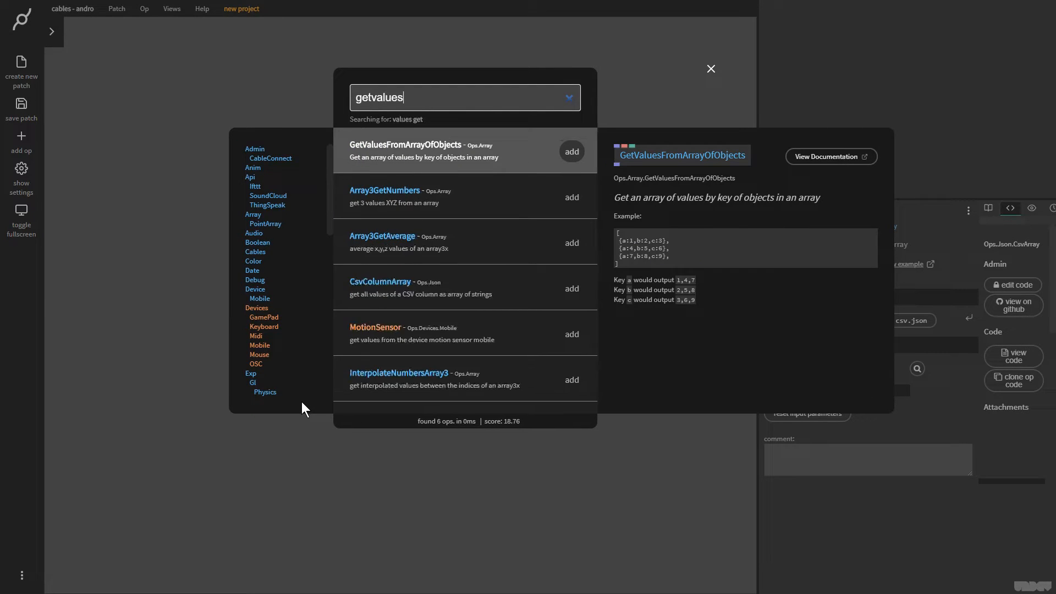
pyautogui.press('Return')
pyautogui.hotkey('ctrl', 'c')
pyautogui.hotkey('ctrl', 'v')
pyautogui.moveTo(369, 444); pyautogui.dragTo(378, 448)
pyautogui.moveTo(307, 353); pyautogui.dragTo(318, 440)
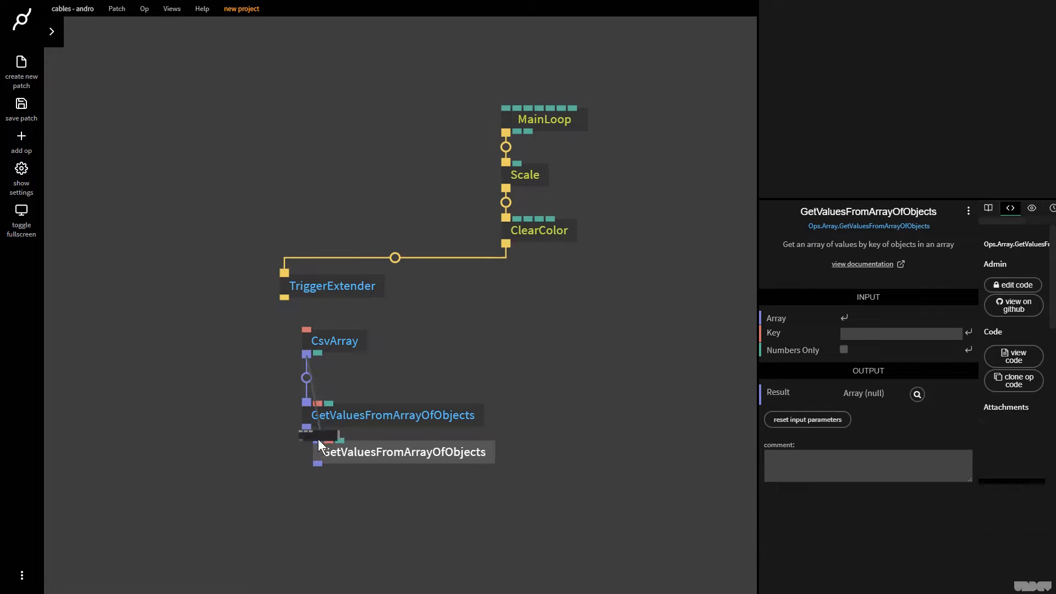
# Check the key names in CsvArray's result, and set the upper GetValuesFromArrayOfObjects key to lat and the lower one's to lng.
pyautogui.scroll(2, 371, 410)
pyautogui.moveTo(481, 362); pyautogui.dragTo(476, 330)
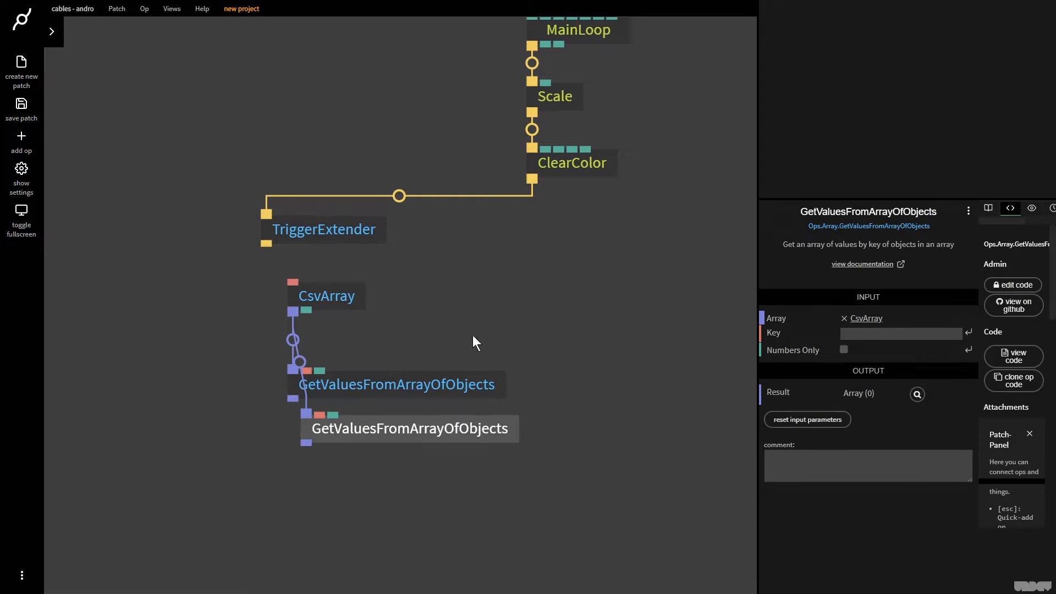
pyautogui.click(352, 302)
pyautogui.click(905, 397)
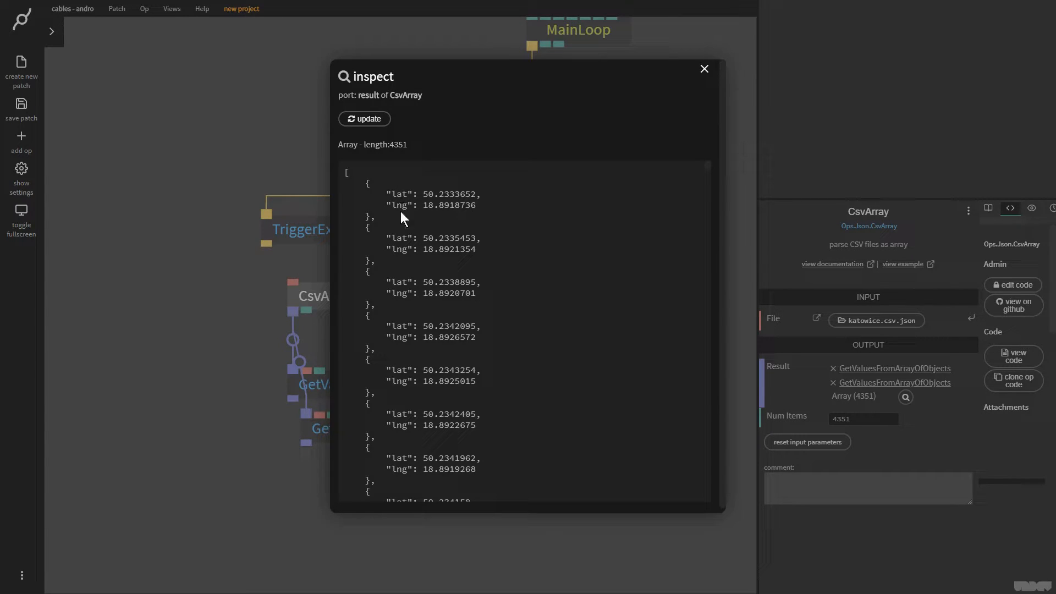
pyautogui.click(704, 68)
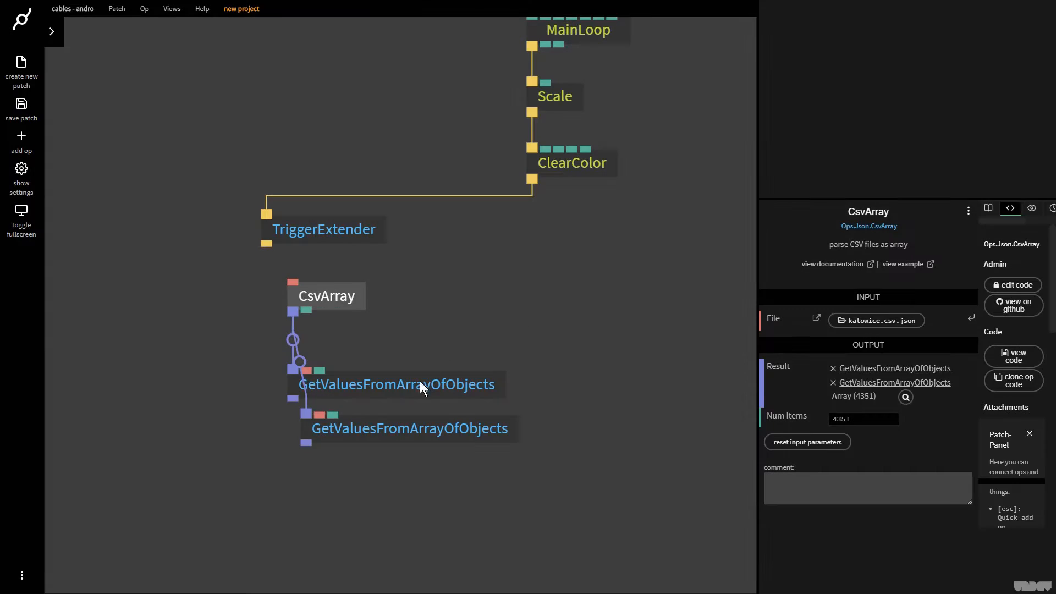
pyautogui.click(421, 384)
pyautogui.click(869, 333)
pyautogui.write('l')
pyautogui.click(371, 435)
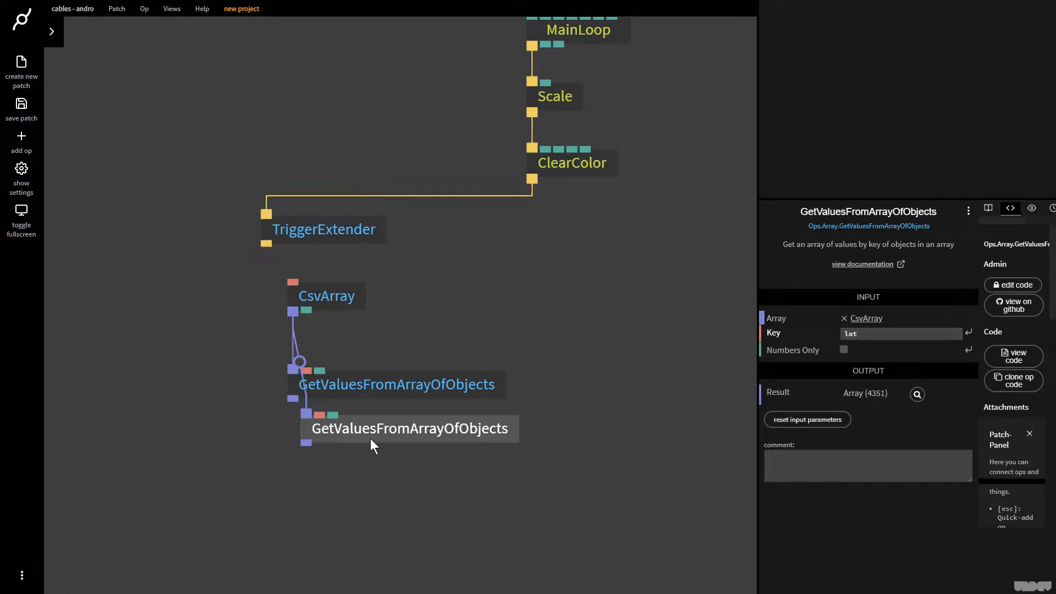
pyautogui.click(942, 334)
pyautogui.write('lng')
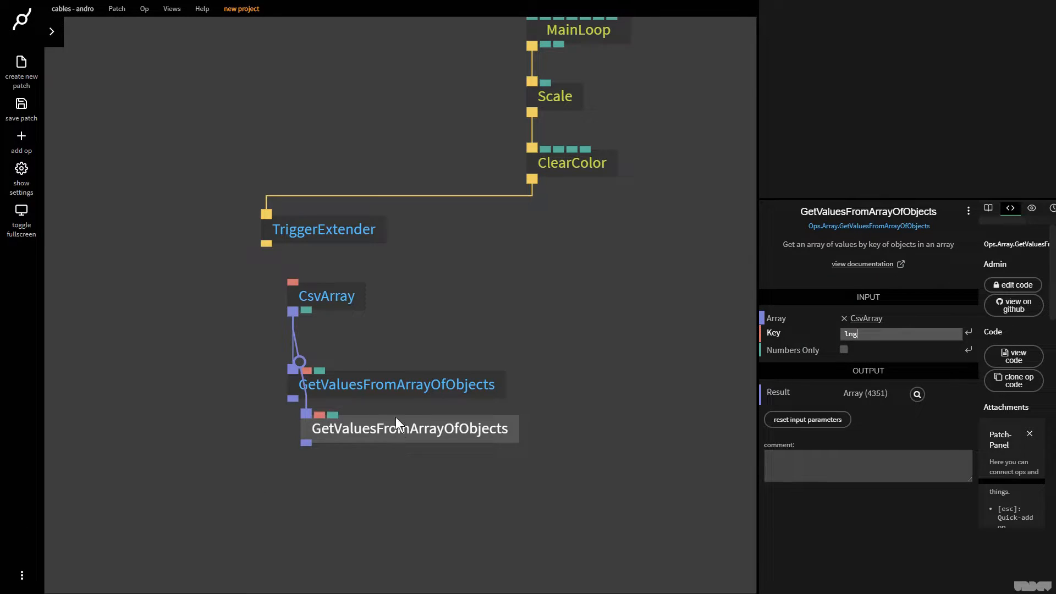
# Inspect the result arrays of the lat and lng GetValuesFromArrayOfObjects ops.
pyautogui.click(434, 378)
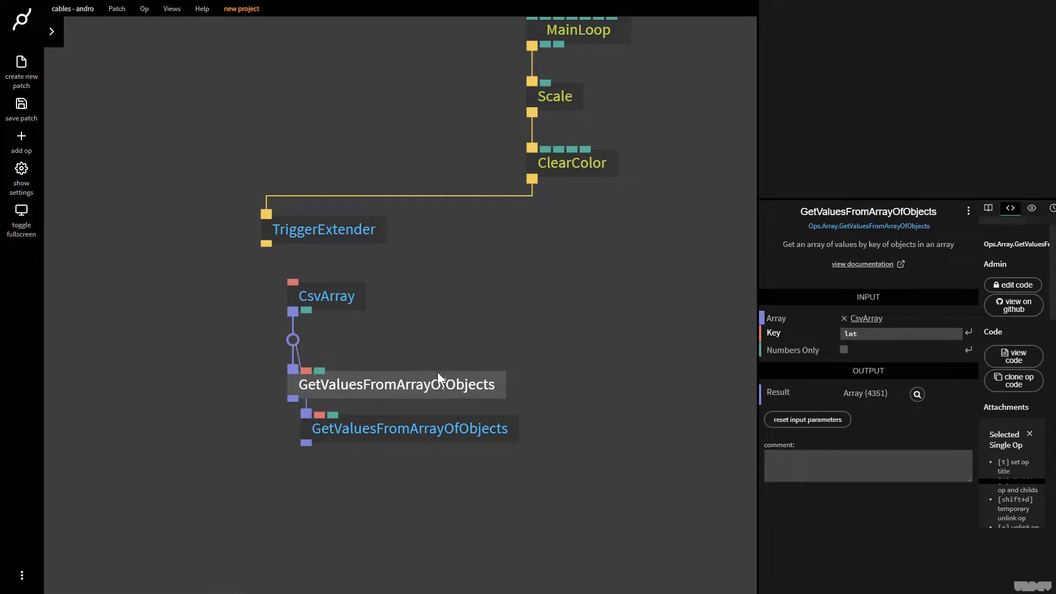
pyautogui.click(918, 395)
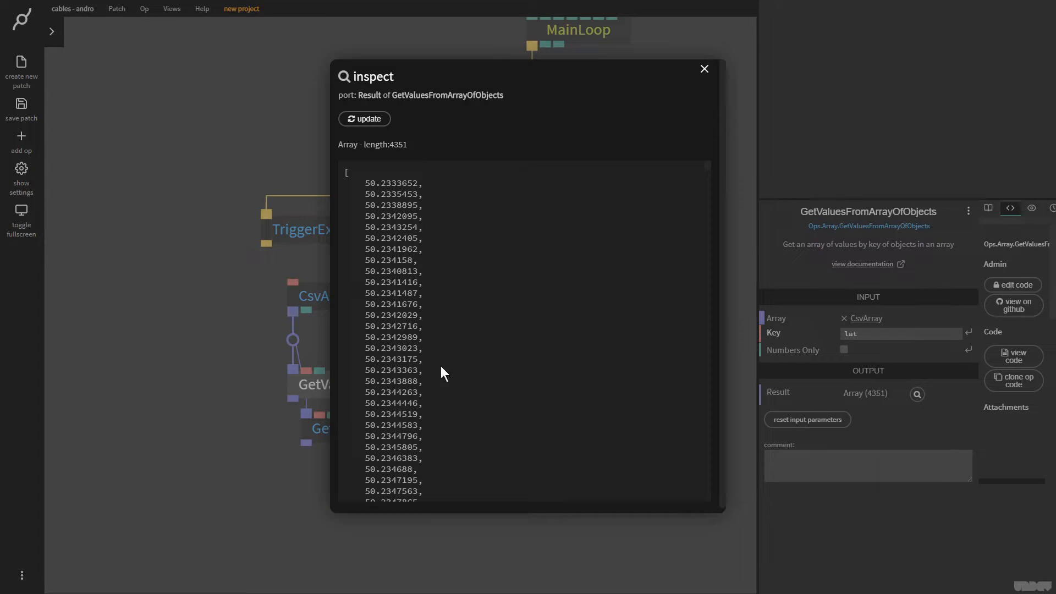
pyautogui.click(705, 69)
pyautogui.click(448, 434)
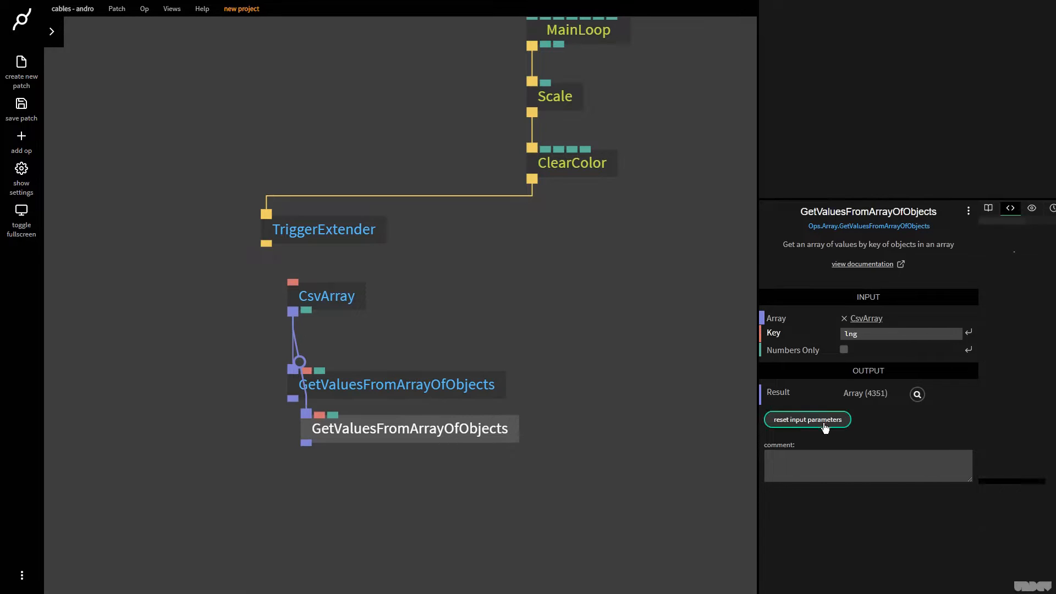
pyautogui.click(916, 395)
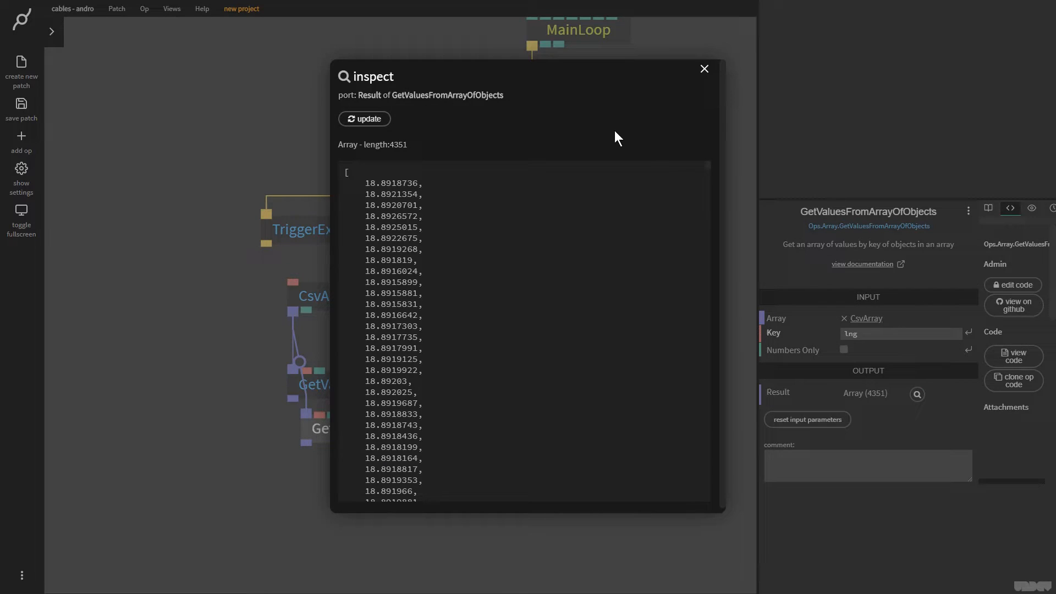
pyautogui.click(704, 69)
# Add an ArrayPack2 op below, with the lat result connected to Array 1 and the lng result to Array 2.
pyautogui.moveTo(291, 400); pyautogui.dragTo(293, 490)
pyautogui.write('arrayapok')
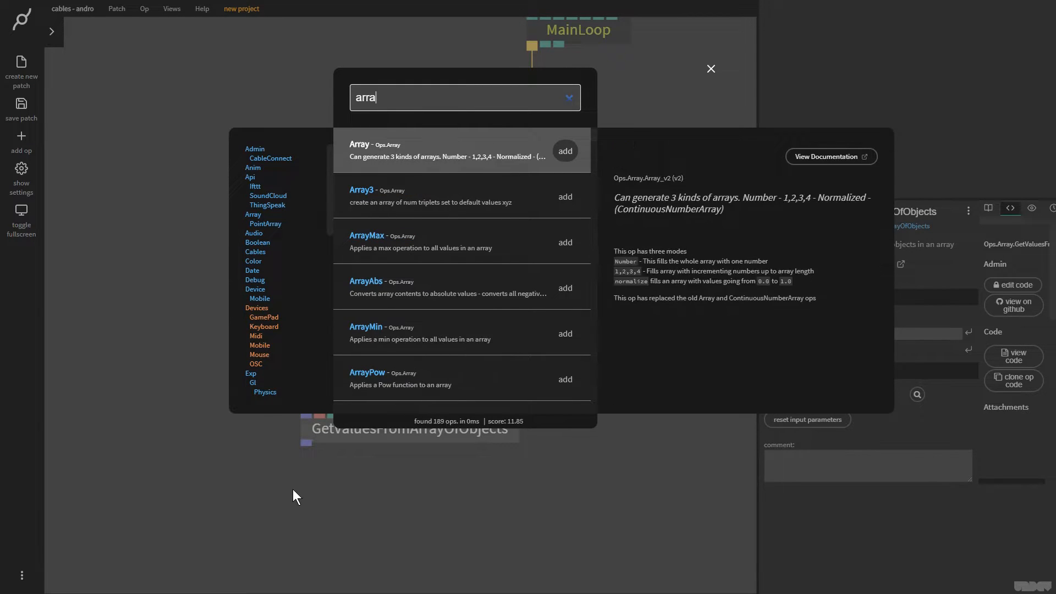
pyautogui.press('BackSpace')
pyautogui.press('BackSpace')
pyautogui.press('BackSpace')
pyautogui.press('BackSpace')
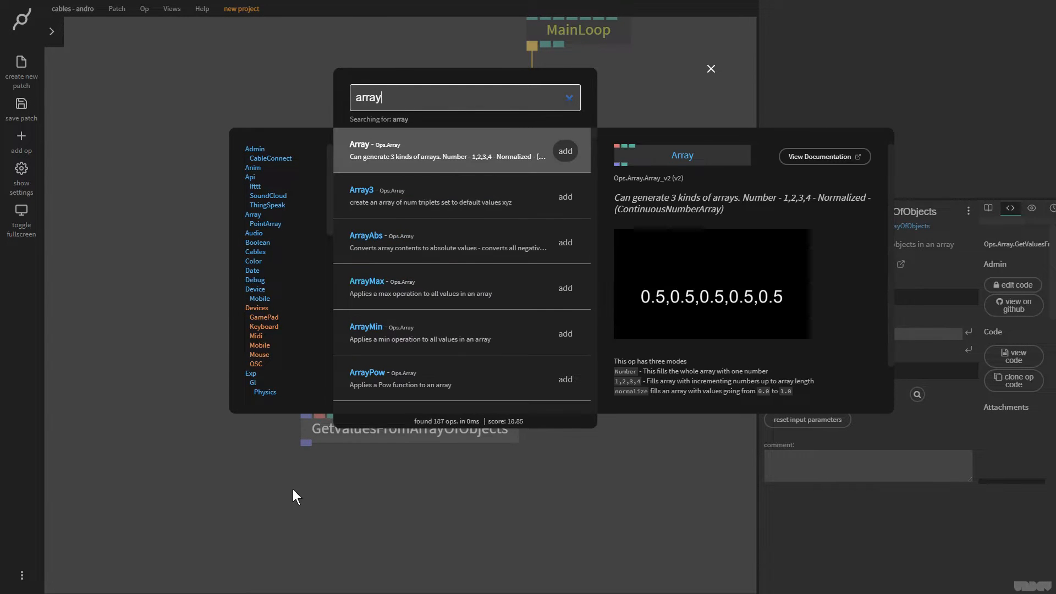
pyautogui.write('pack2')
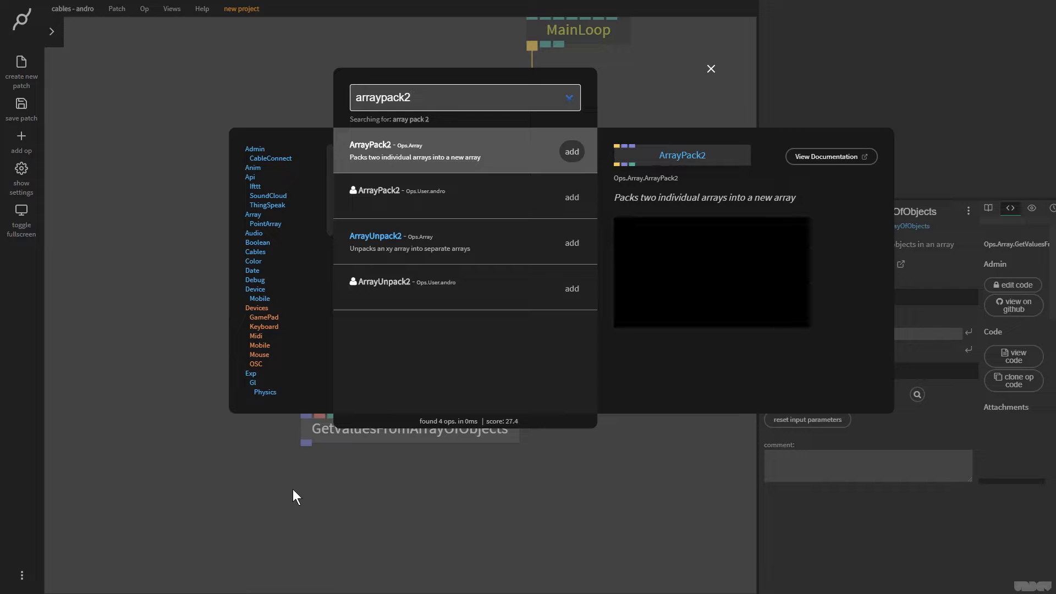
pyautogui.press('Return')
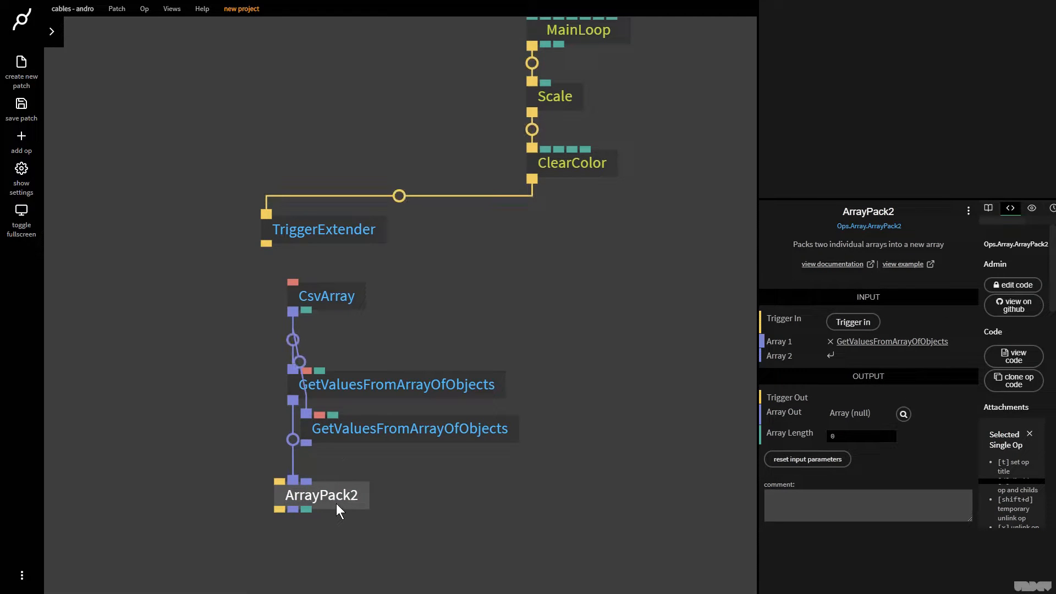
pyautogui.moveTo(307, 443); pyautogui.dragTo(303, 483)
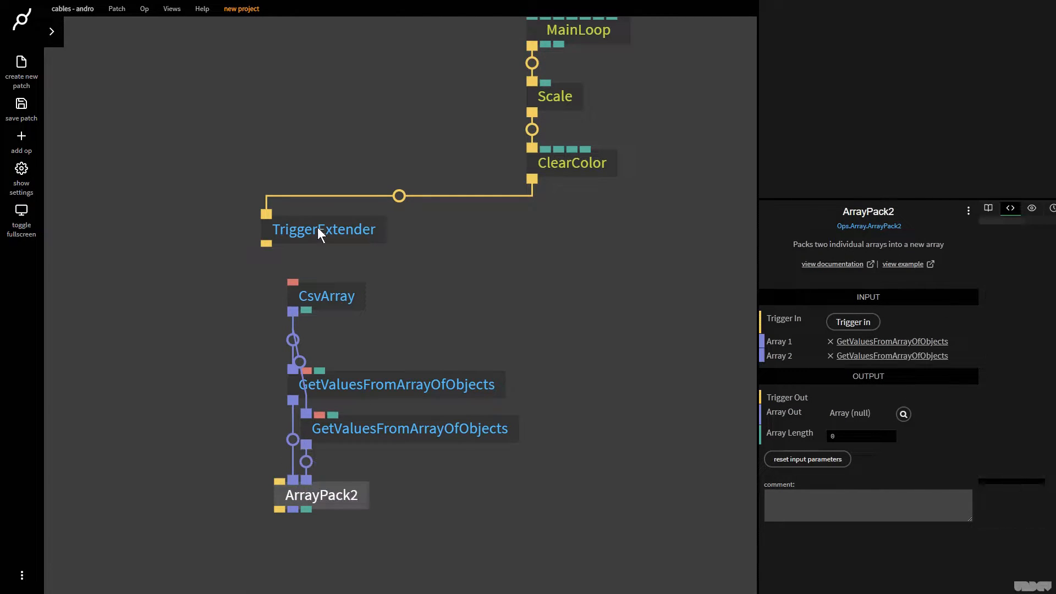
# Align TriggerExtender above ArrayPack2, connect its output to ArrayPack2's Trigger In, and inspect the packed output array.
pyautogui.moveTo(312, 224); pyautogui.dragTo(280, 480)
pyautogui.click(311, 496)
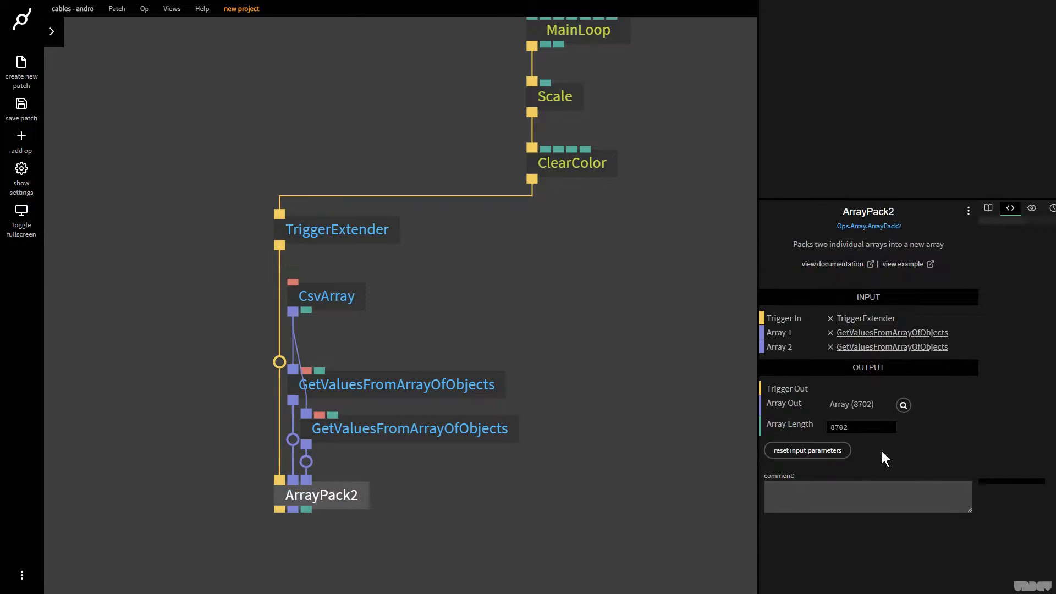
pyautogui.click(903, 405)
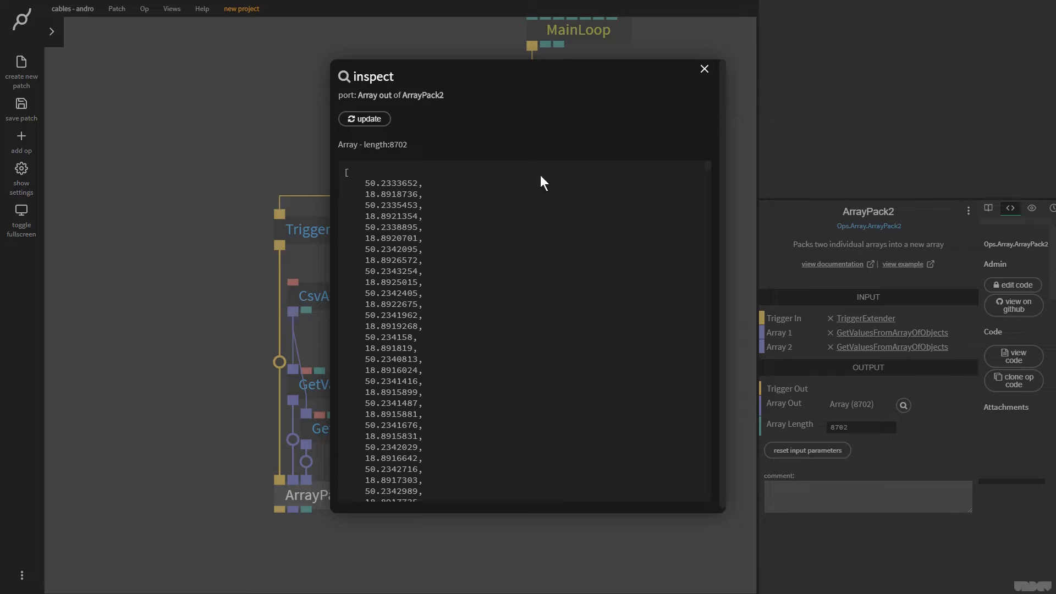
pyautogui.click(704, 72)
# Add a MercatorCoordsArray op below ArrayPack2, fed by its Array Out.
pyautogui.scroll(-3, 601, 379)
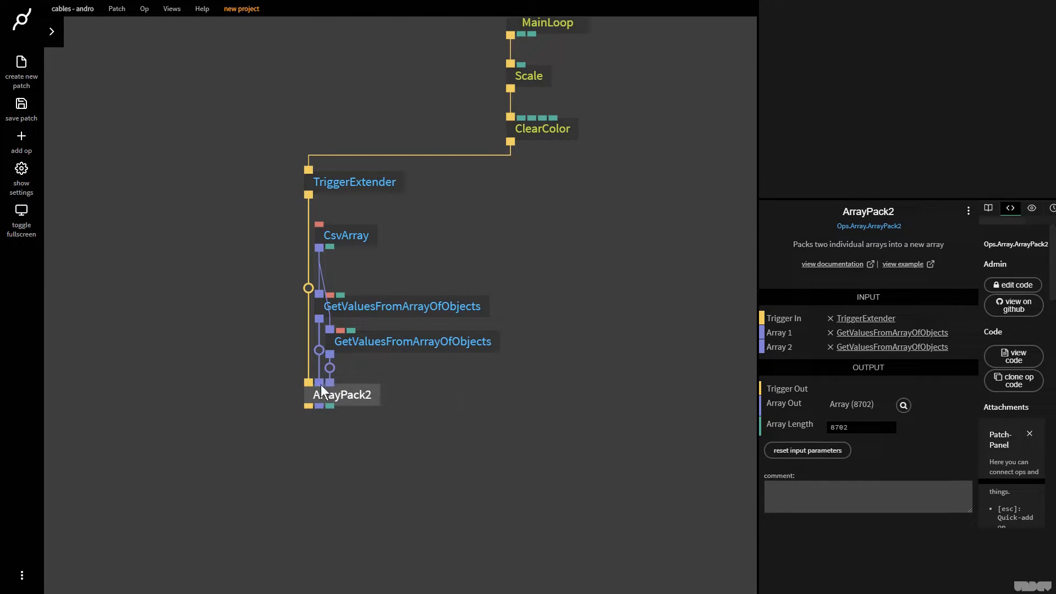
pyautogui.moveTo(321, 405); pyautogui.dragTo(317, 477)
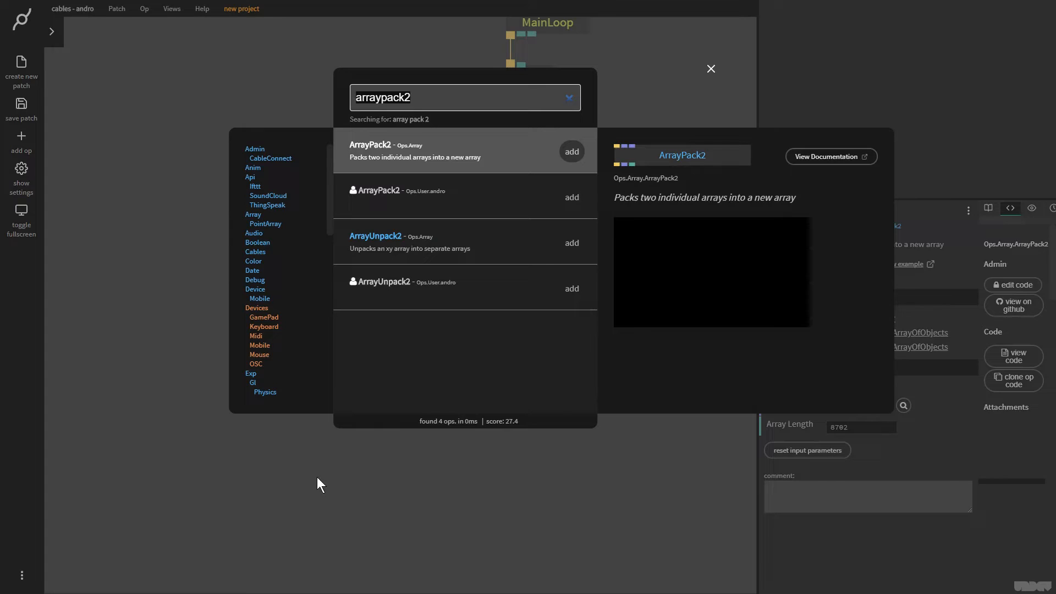
pyautogui.write('mercator')
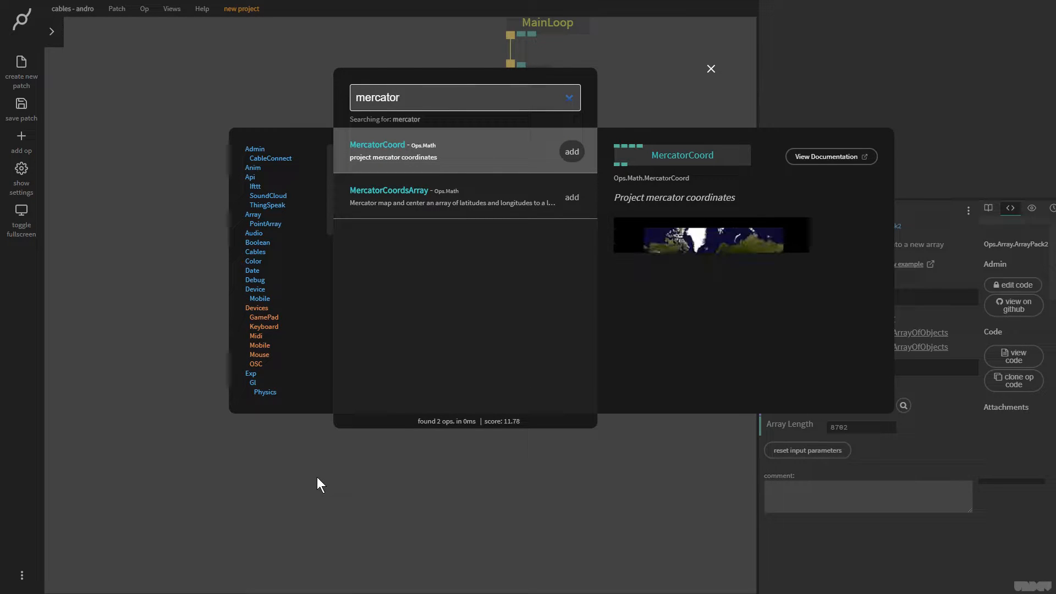
pyautogui.press('Down')
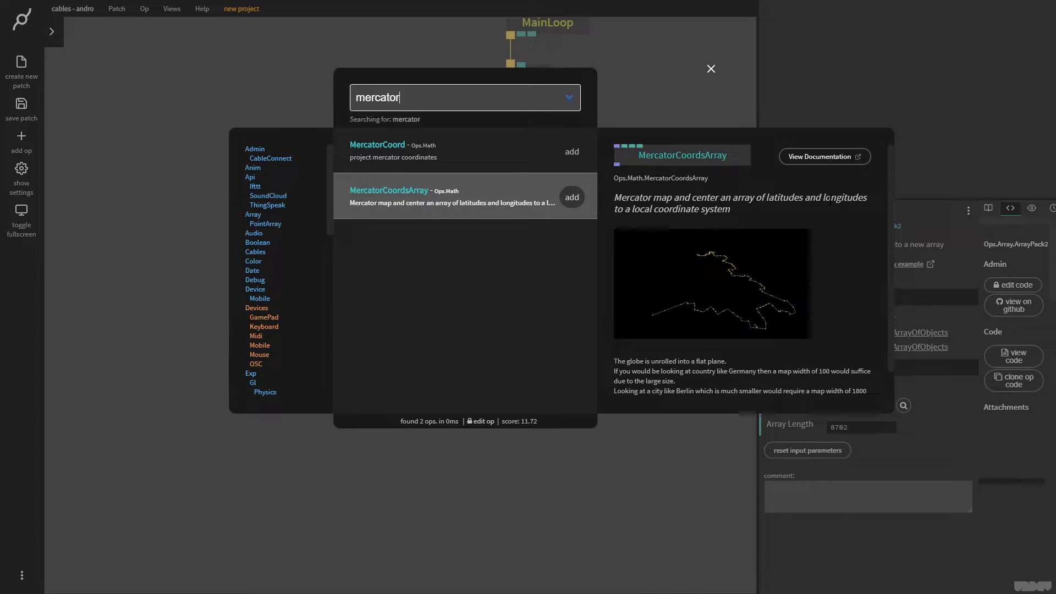
pyautogui.click(573, 199)
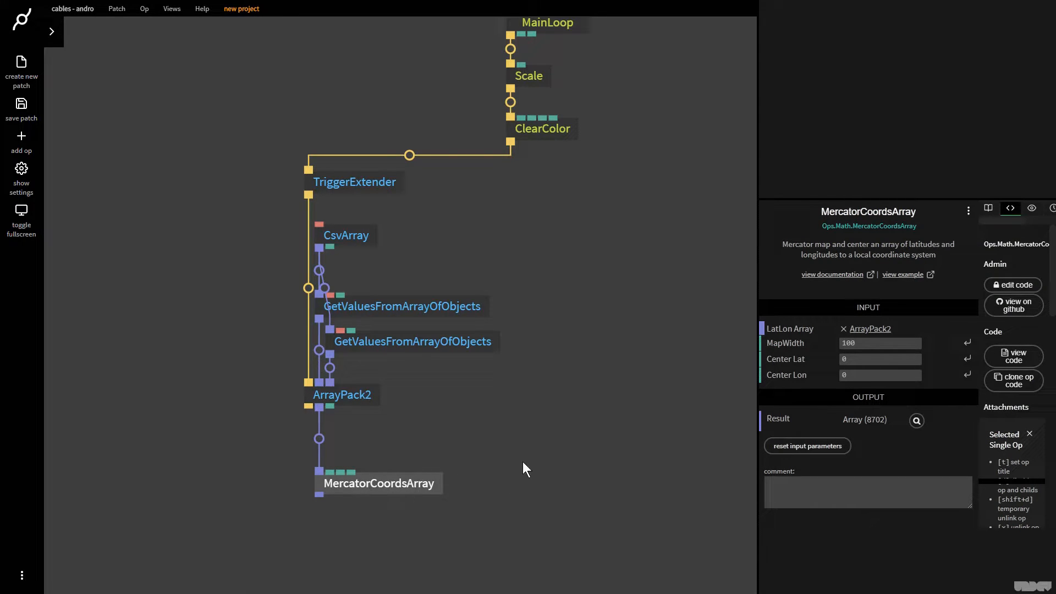
# Add a BasicMaterial op below MercatorCoordsArray, connected to ArrayPack2's Trigger Out.
pyautogui.moveTo(569, 412); pyautogui.dragTo(578, 326)
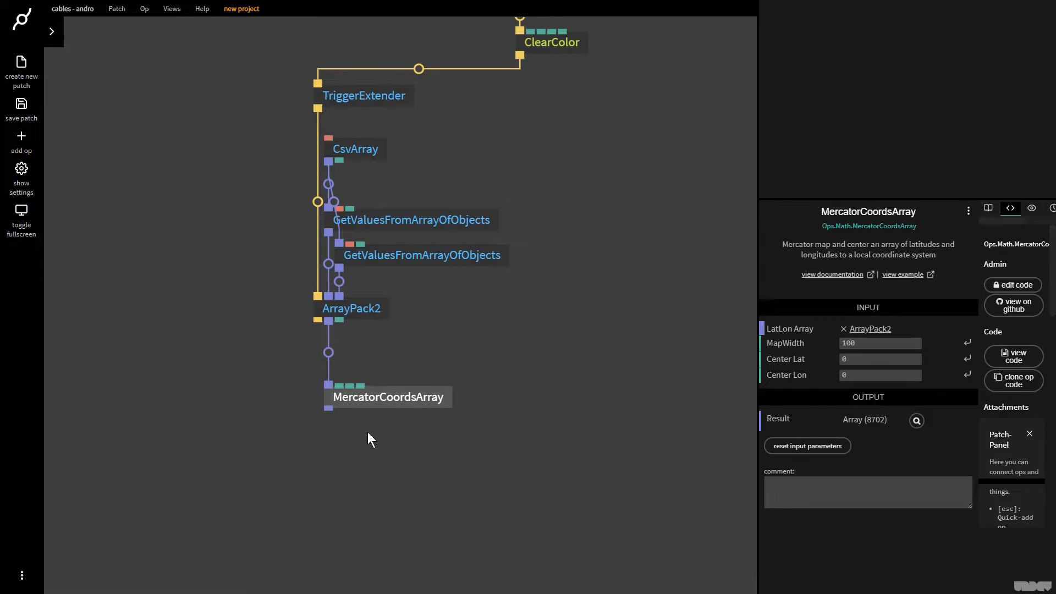
pyautogui.moveTo(319, 321); pyautogui.dragTo(305, 484)
pyautogui.write('basicm')
pyautogui.press('Return')
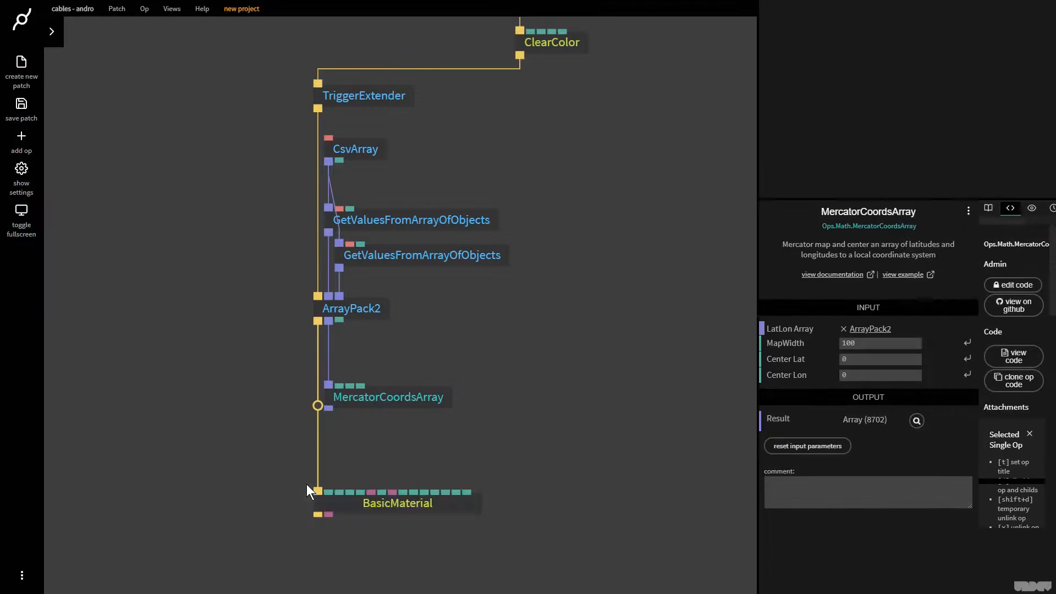
# Move BasicMaterial up slightly and add a SimpleSpline op below it, connected to its trigger output.
pyautogui.moveTo(358, 504); pyautogui.dragTo(317, 553)
pyautogui.write('simplespl')
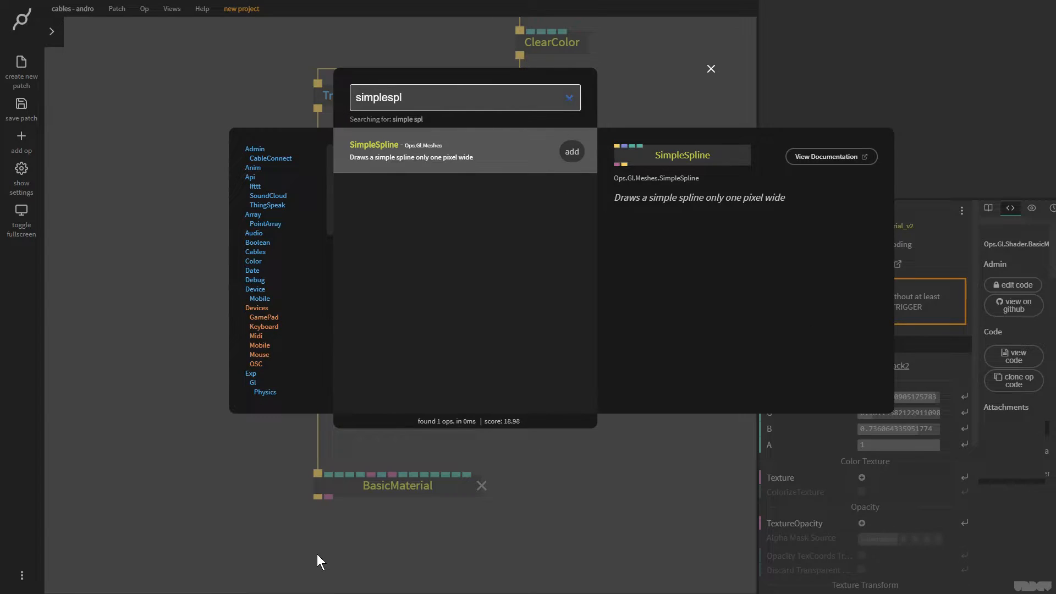
pyautogui.press('Return')
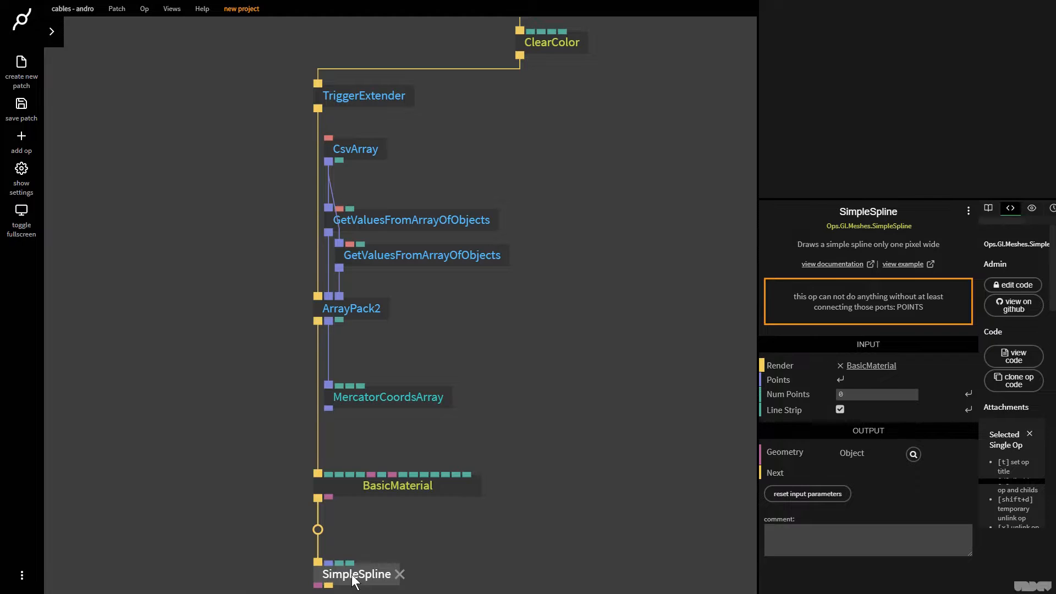
# Move MercatorCoordsArray up slightly, add an Array2To3 op fed by its Result, and connect Array2To3's output to SimpleSpline's Points.
pyautogui.moveTo(405, 397); pyautogui.dragTo(404, 377)
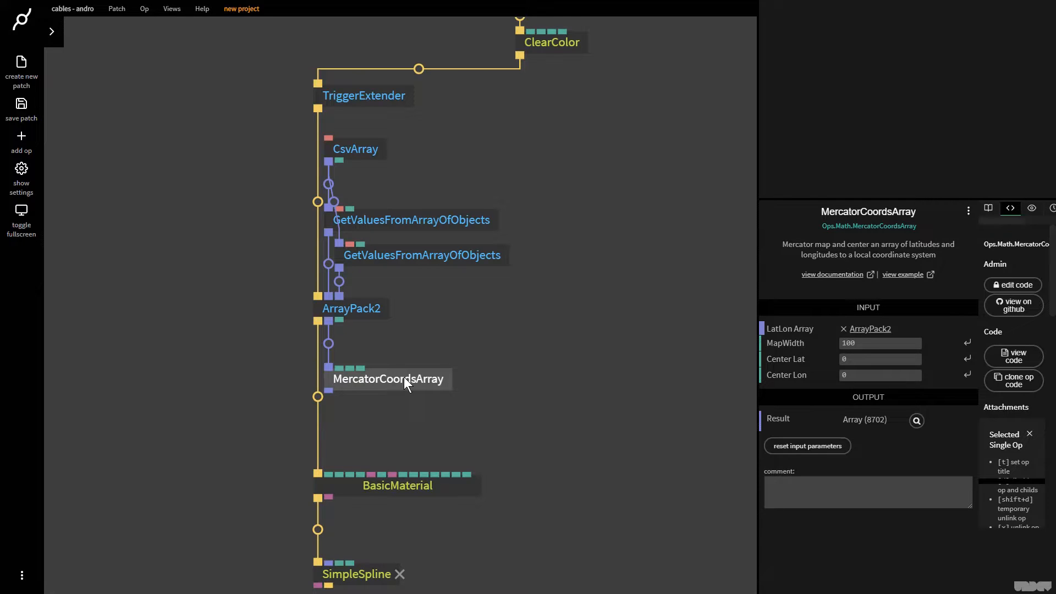
pyautogui.moveTo(324, 394); pyautogui.dragTo(355, 431)
pyautogui.write('array2')
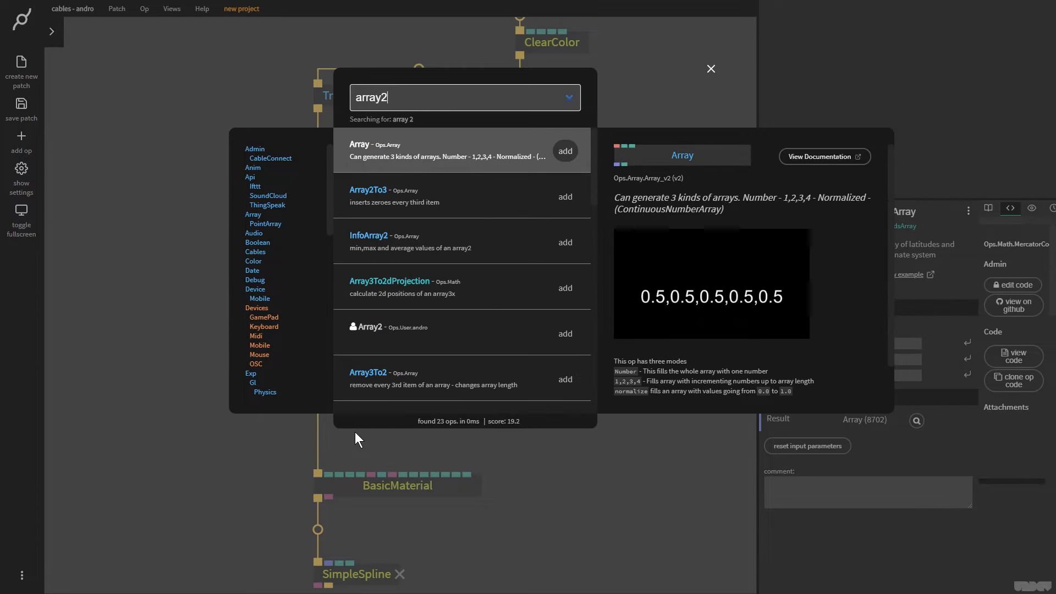
pyautogui.write('to')
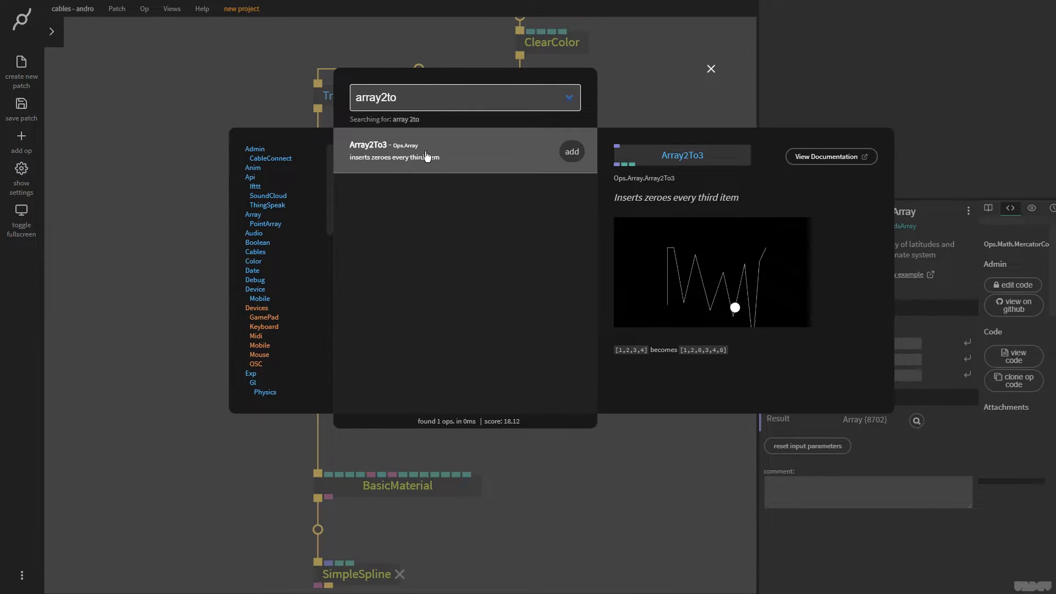
pyautogui.click(426, 156)
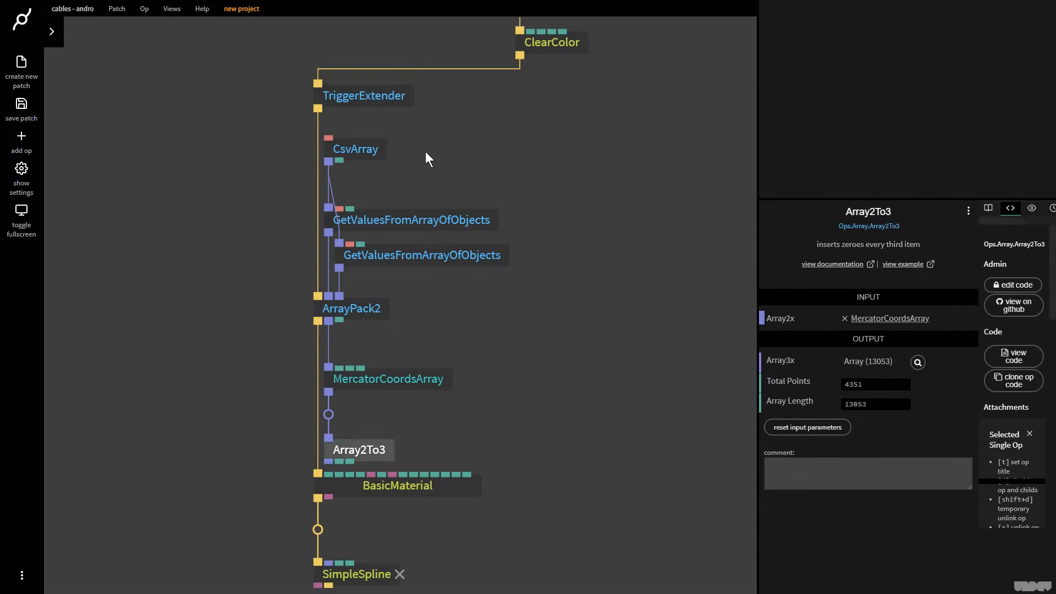
pyautogui.moveTo(381, 447); pyautogui.dragTo(330, 564)
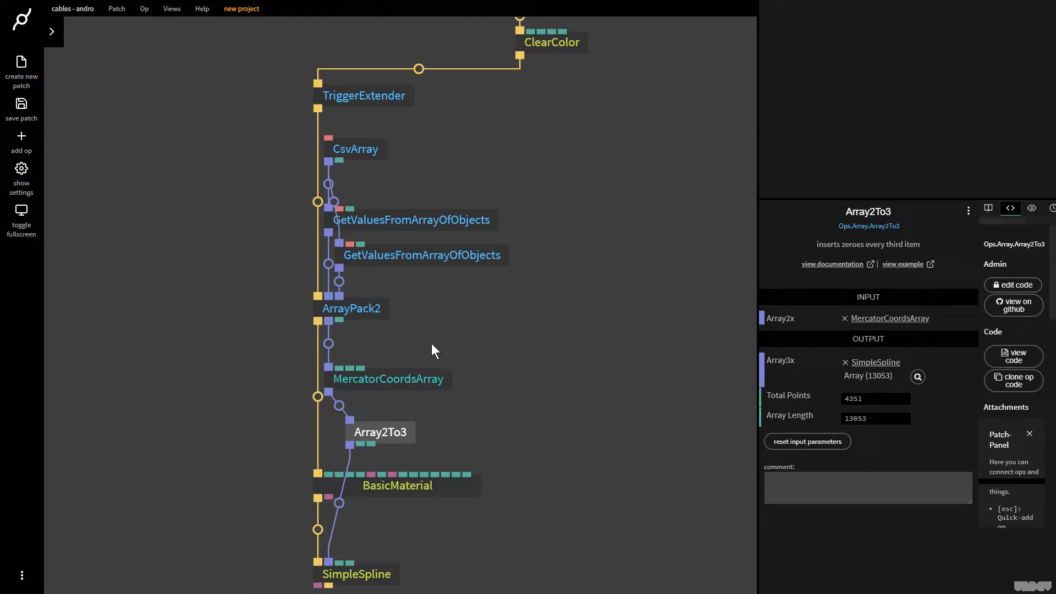
# Review MercatorCoordsArray's inputs and add an InfoArray2 op fed by ArrayPack2's array output, beside the main chain.
pyautogui.click(423, 386)
pyautogui.moveTo(789, 365)
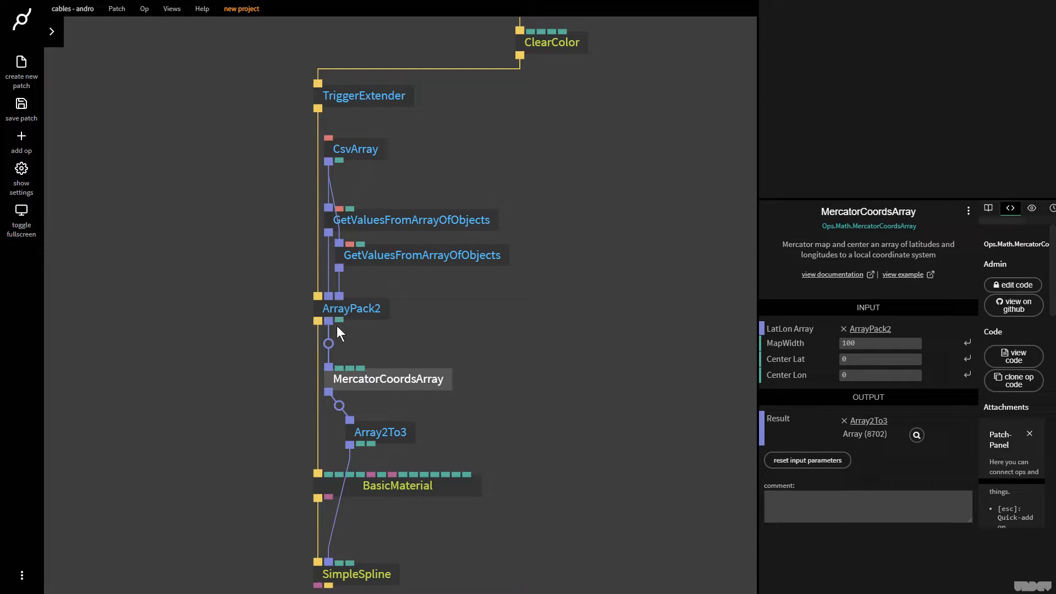
pyautogui.moveTo(331, 321); pyautogui.dragTo(516, 328)
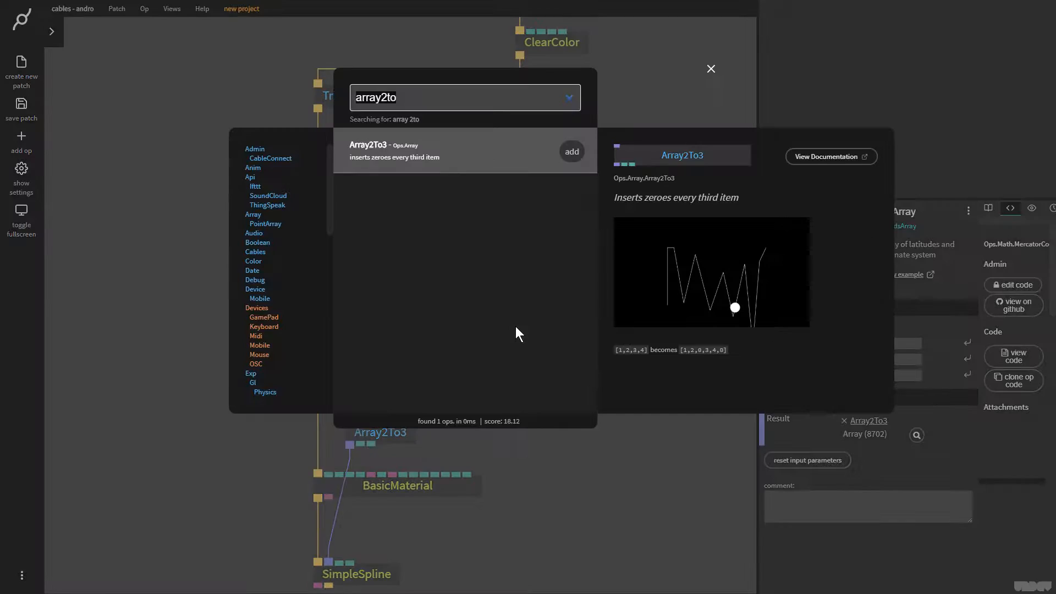
pyautogui.write('infoarray2')
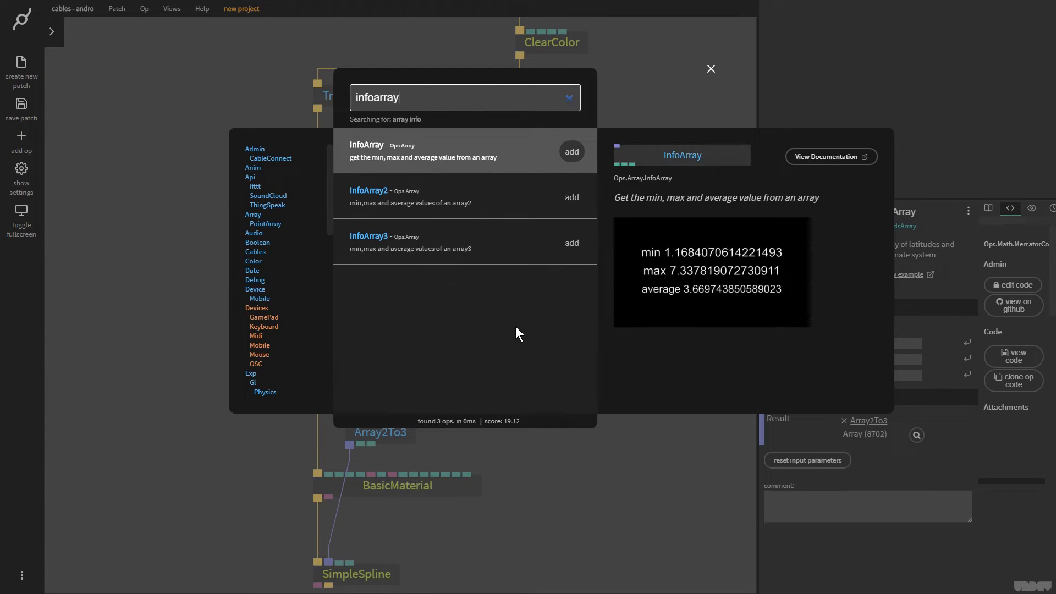
pyautogui.press('Return')
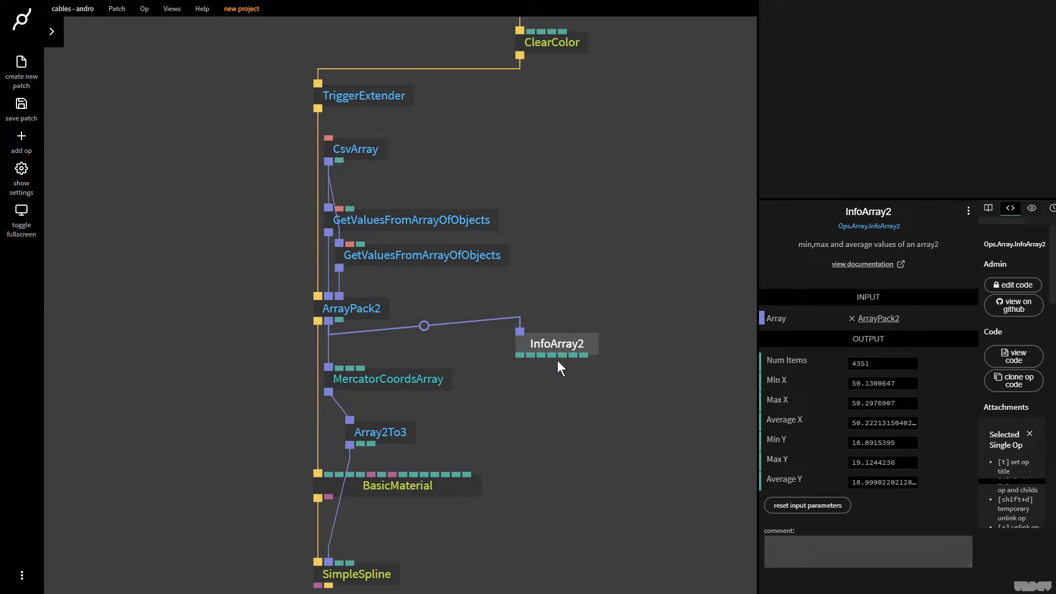
pyautogui.moveTo(557, 361); pyautogui.dragTo(557, 366)
# Move MercatorCoordsArray, Array2To3, BasicMaterial and SimpleSpline down together to make room below InfoArray2.
pyautogui.scroll(-1, 574, 468)
pyautogui.moveTo(573, 484); pyautogui.dragTo(482, 430)
pyautogui.moveTo(246, 330); pyautogui.dragTo(412, 522)
pyautogui.moveTo(335, 337); pyautogui.dragTo(331, 371)
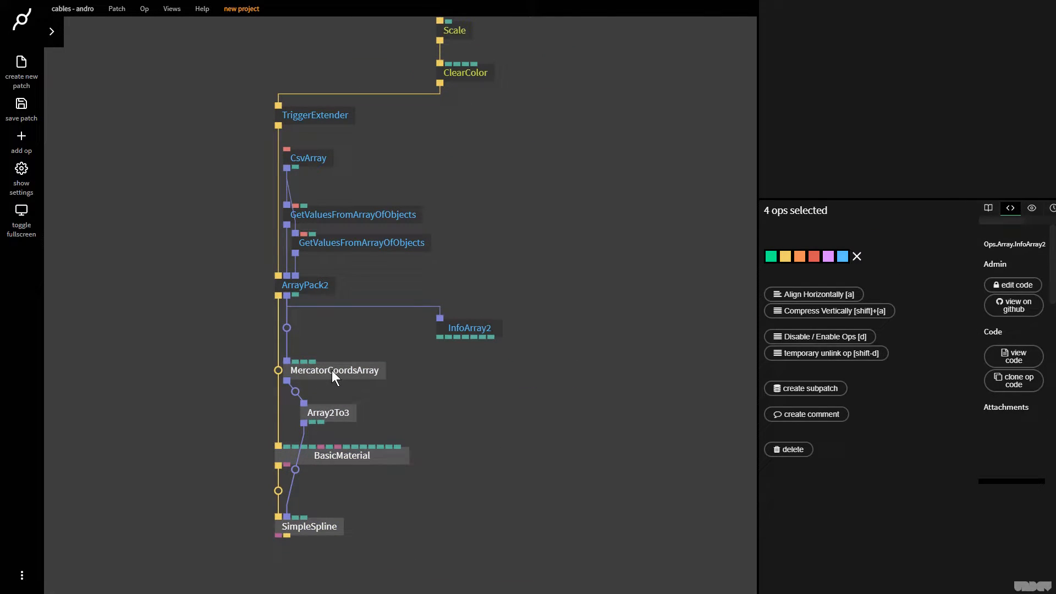
# Connect InfoArray2's Average X to MercatorCoordsArray's Center Lat and its Average Y to Center Lon.
pyautogui.click(487, 329)
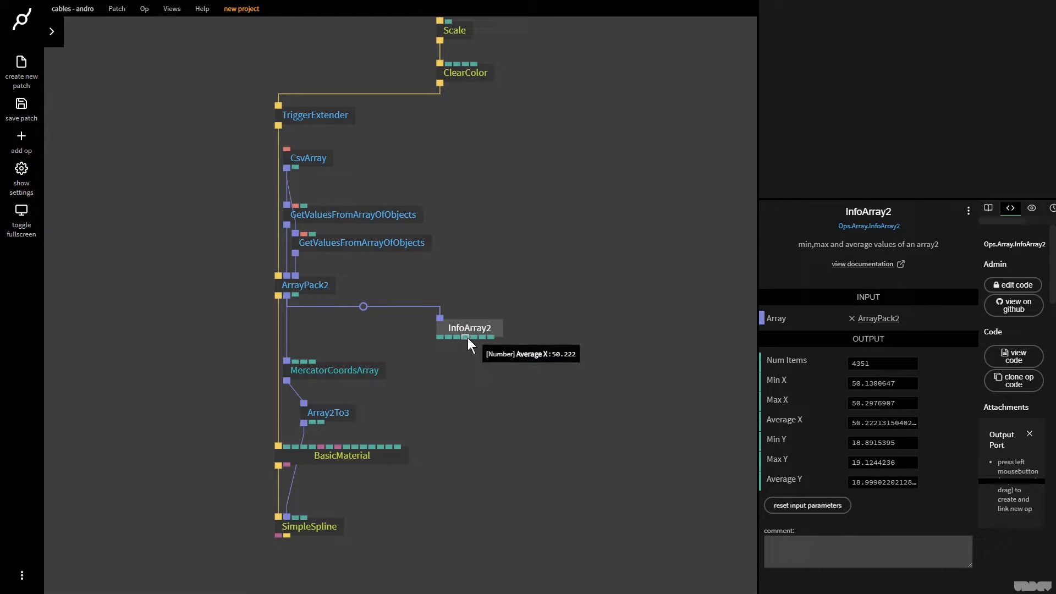
pyautogui.moveTo(468, 338); pyautogui.dragTo(349, 368)
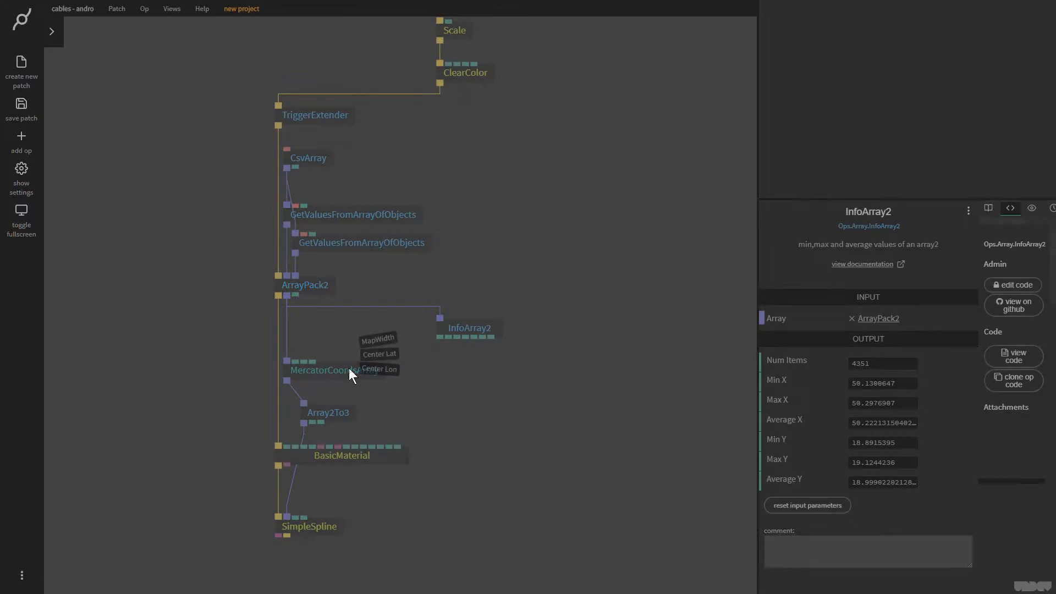
pyautogui.click(379, 352)
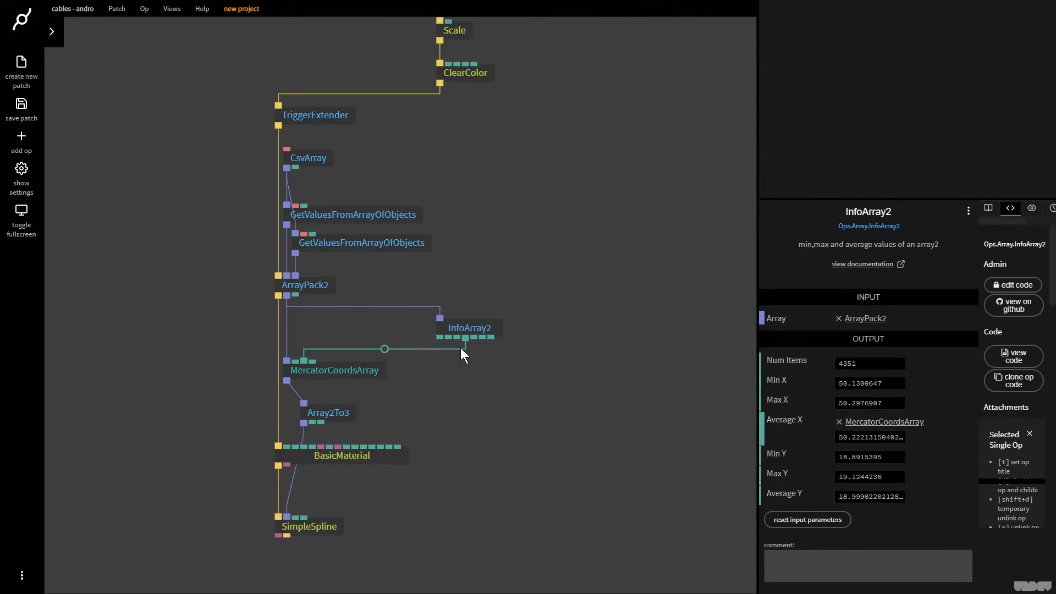
pyautogui.moveTo(490, 338); pyautogui.dragTo(317, 360)
pyautogui.click(317, 360)
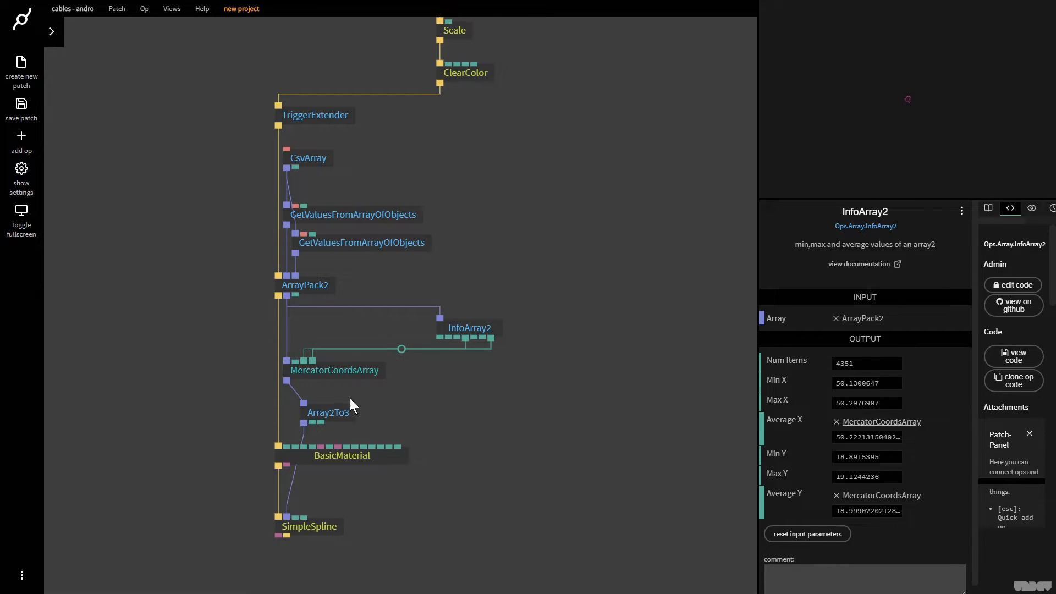
# Increase MercatorCoordsArray's MapWidth to 2427.57 so the border outline fills the preview.
pyautogui.click(339, 371)
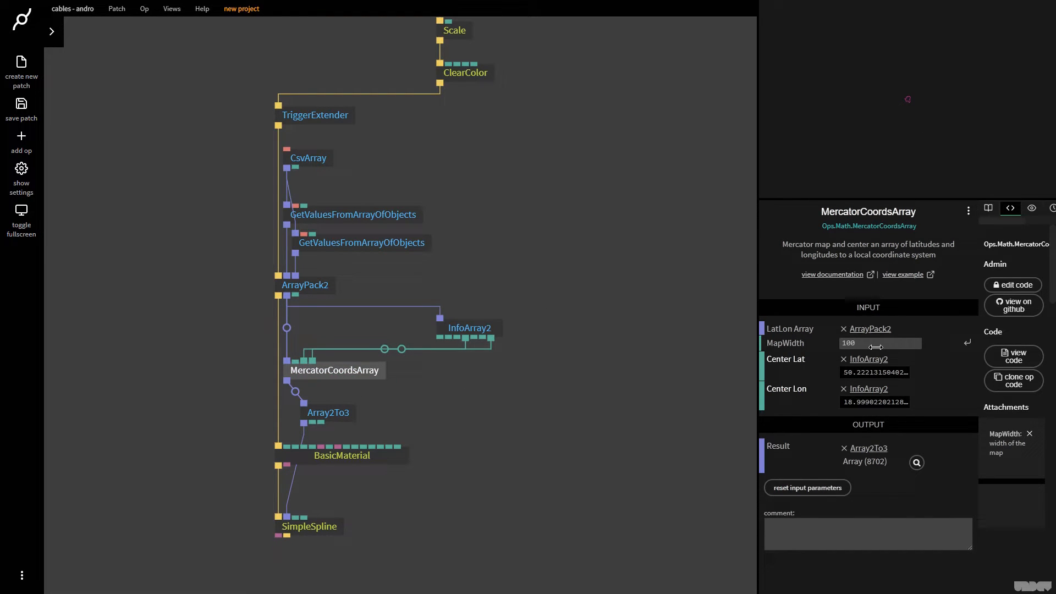
pyautogui.moveTo(875, 347)
pyautogui.mouseDown()
pyautogui.moveTo(1001, 347)
pyautogui.moveTo(881, 352)
pyautogui.mouseUp()
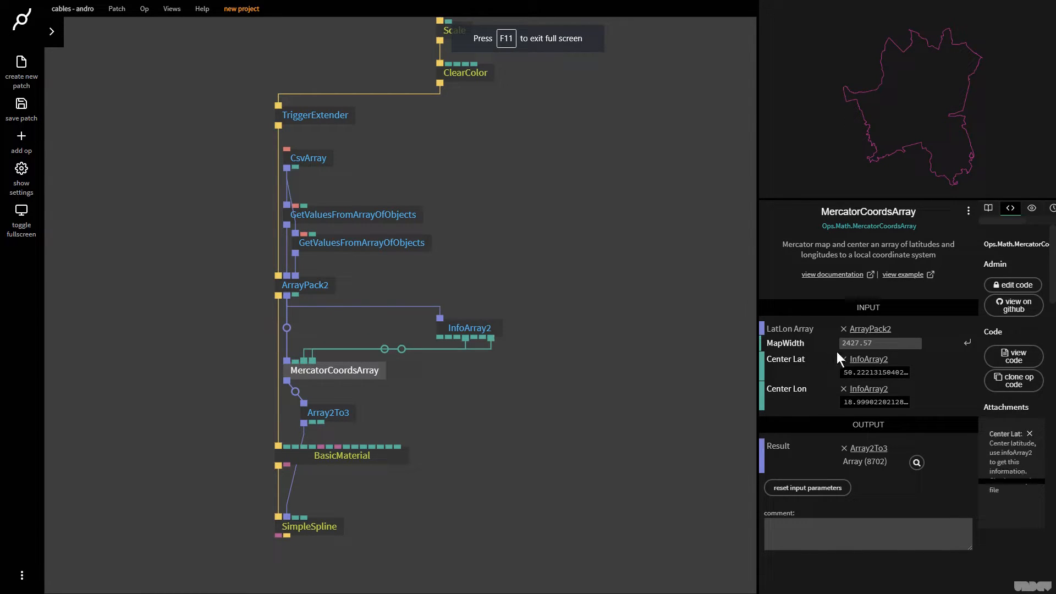
pyautogui.click(858, 343)
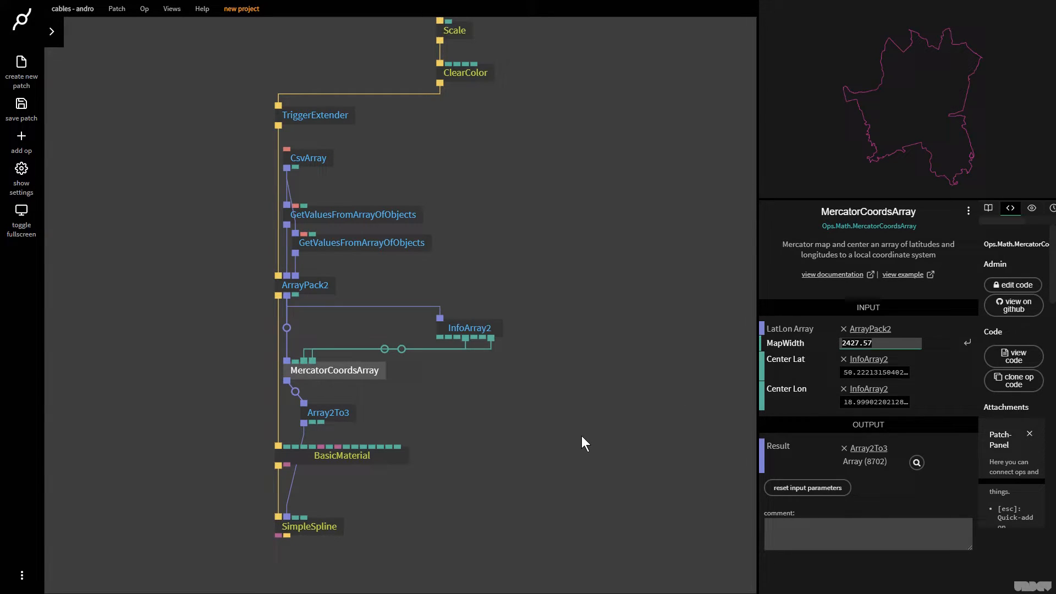
# Set the BasicMaterial colour of the border spline to white (FFFFFF).
pyautogui.click(349, 455)
pyautogui.click(852, 353)
pyautogui.moveTo(852, 358); pyautogui.dragTo(808, 308)
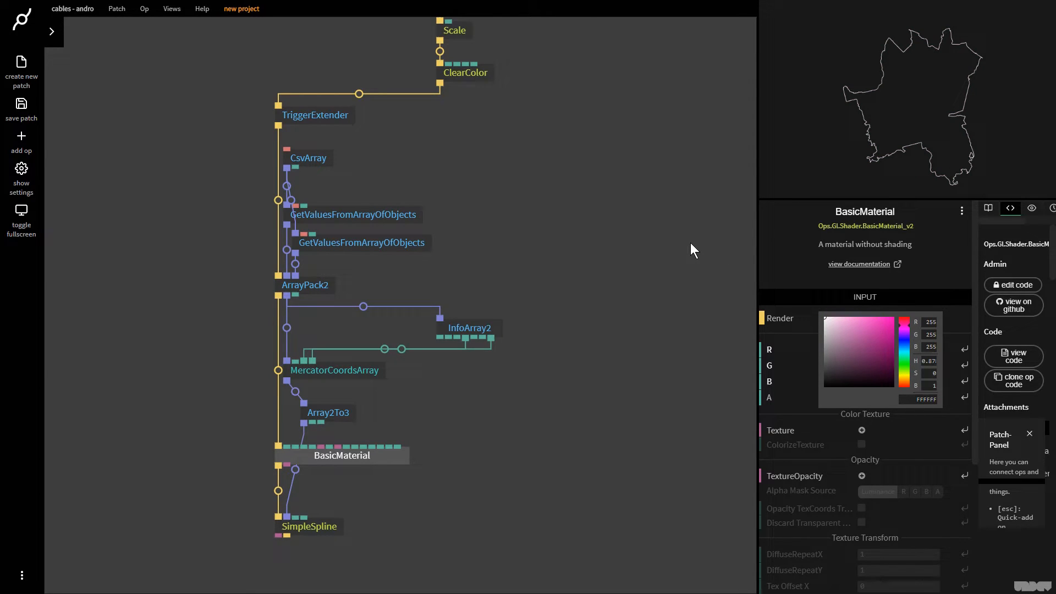
# Copy the eight ops from TriggerExtender through Array2To3, including InfoArray2 but without BasicMaterial and SimpleSpline.
pyautogui.scroll(-3, 616, 275)
pyautogui.moveTo(594, 291); pyautogui.dragTo(538, 297)
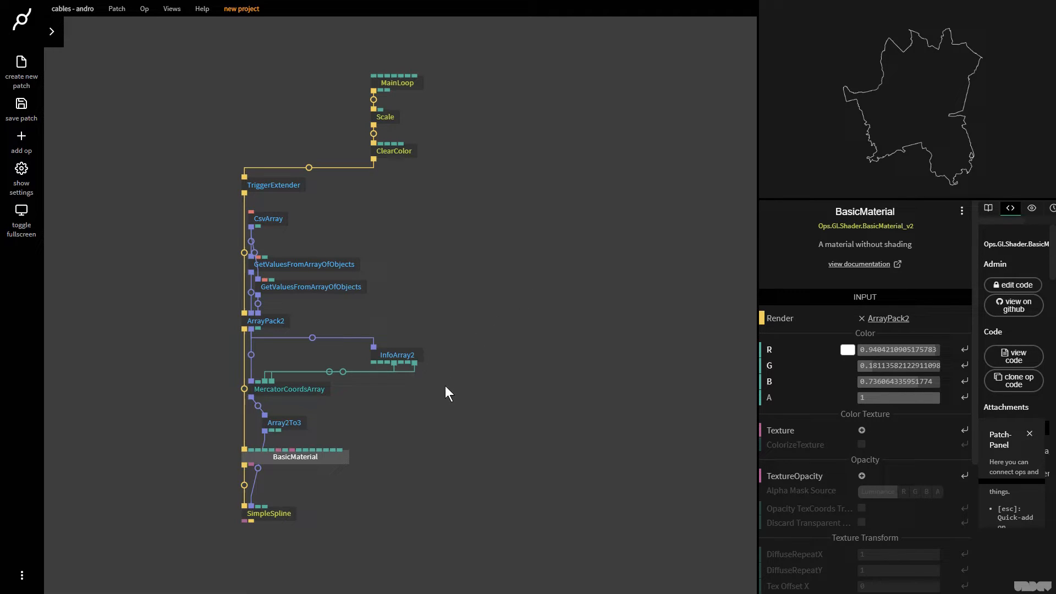
pyautogui.click(453, 407)
pyautogui.moveTo(463, 430); pyautogui.dragTo(207, 196)
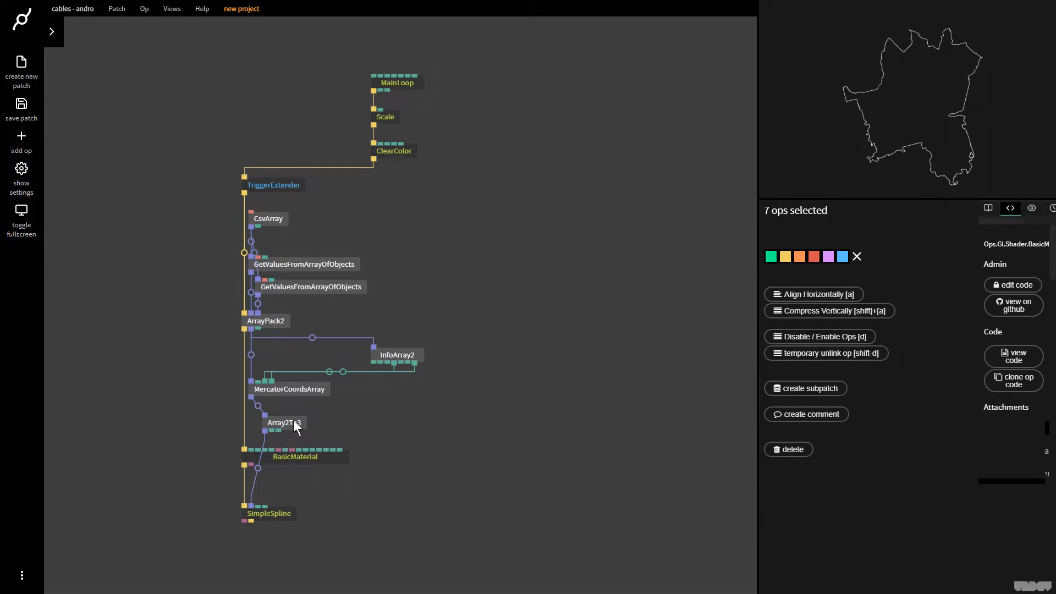
pyautogui.moveTo(432, 427); pyautogui.dragTo(190, 172)
pyautogui.hotkey('ctrl', 'c')
pyautogui.click(530, 190)
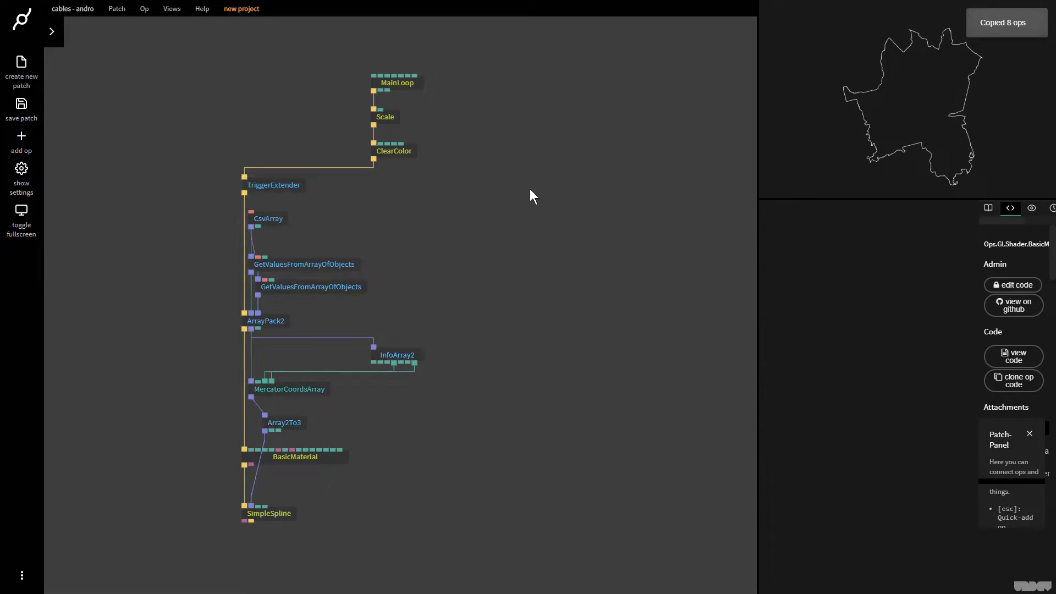
# Paste the copied ops beside the original chain, connect ClearColor's trigger to the new TriggerExtender, and align the copy with the original.
pyautogui.hotkey('ctrl', 'v')
pyautogui.moveTo(375, 160); pyautogui.dragTo(539, 179)
pyautogui.moveTo(474, 143); pyautogui.dragTo(709, 488)
pyautogui.moveTo(676, 368); pyautogui.dragTo(674, 352)
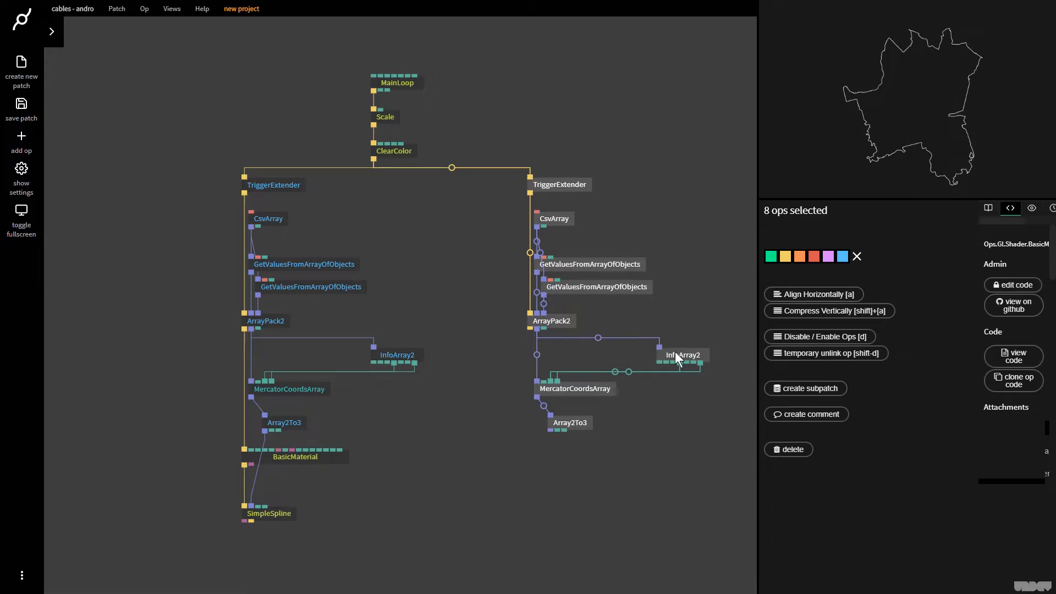
pyautogui.click(567, 63)
# Set the duplicated CsvArray's file to airquality_daily_avg_20190401.csv.json.
pyautogui.click(564, 218)
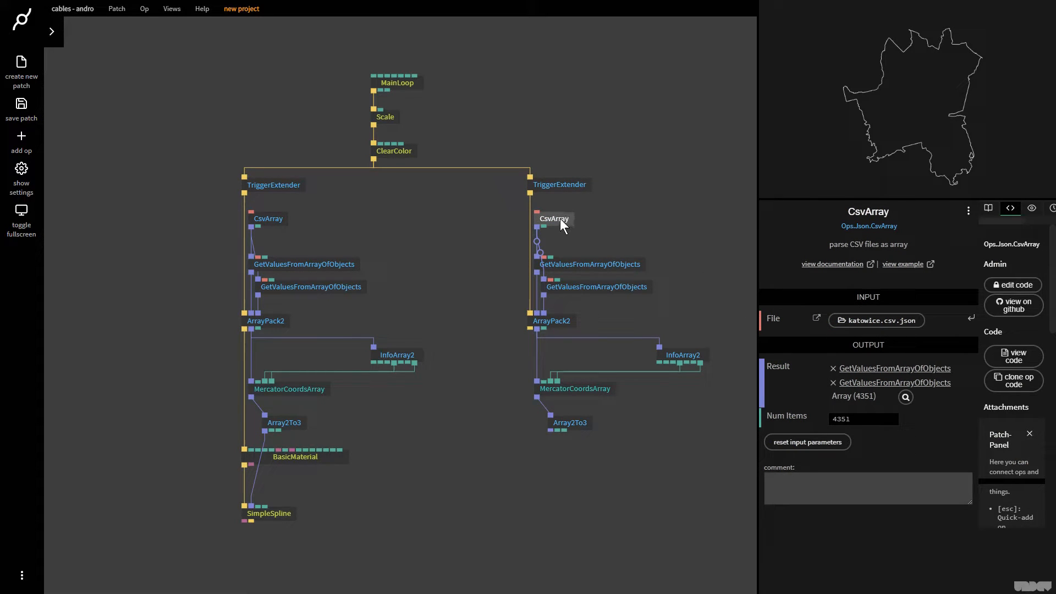
pyautogui.click(877, 320)
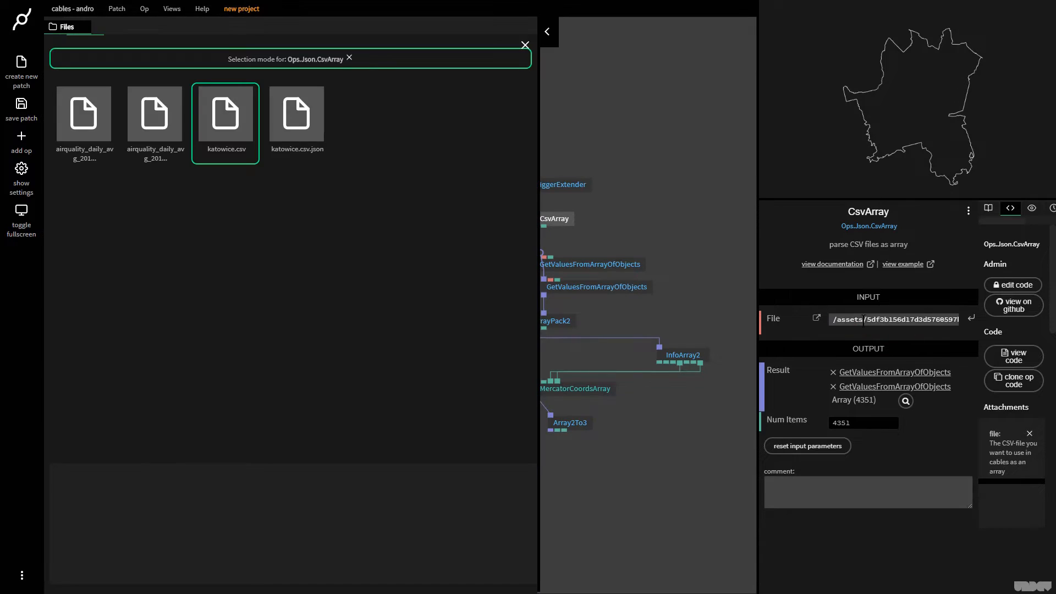
pyautogui.click(152, 131)
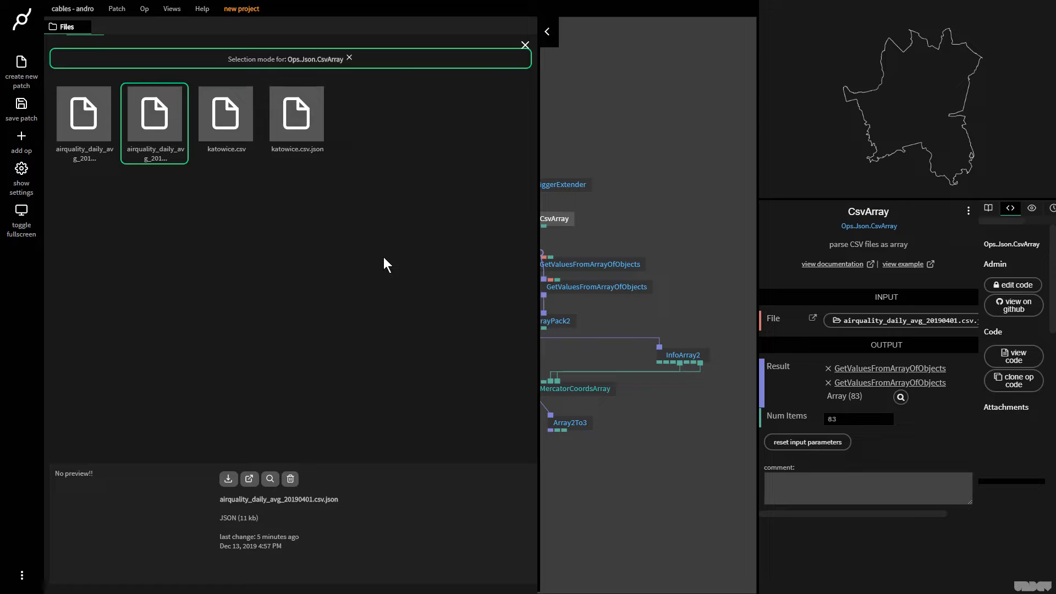
pyautogui.press('Escape')
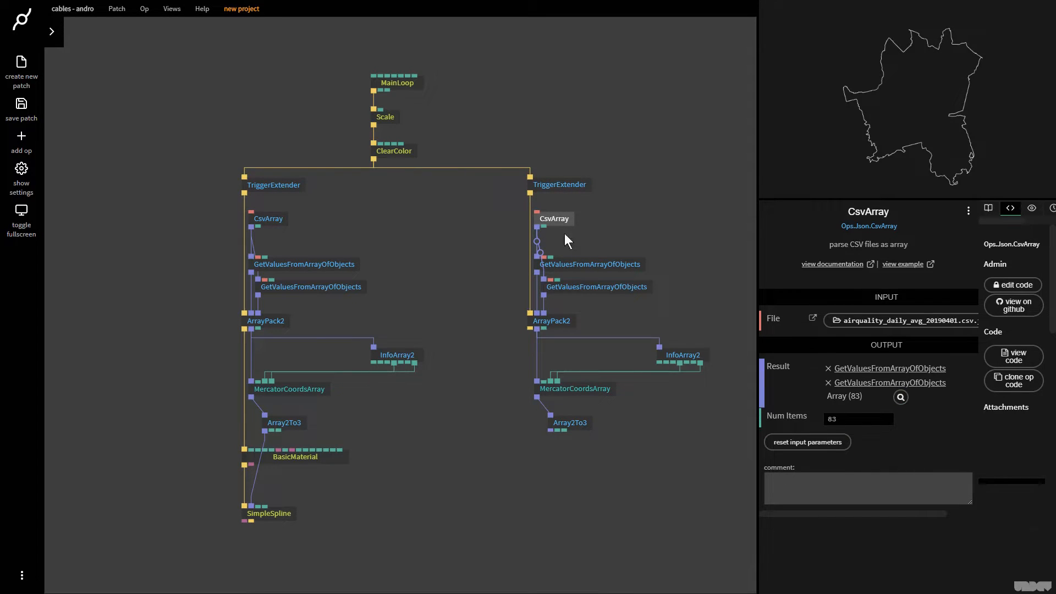
# Inspect the air quality array from the duplicated CsvArray and check the keys of both GetValuesFromArrayOfObjects ops below it.
pyautogui.click(899, 399)
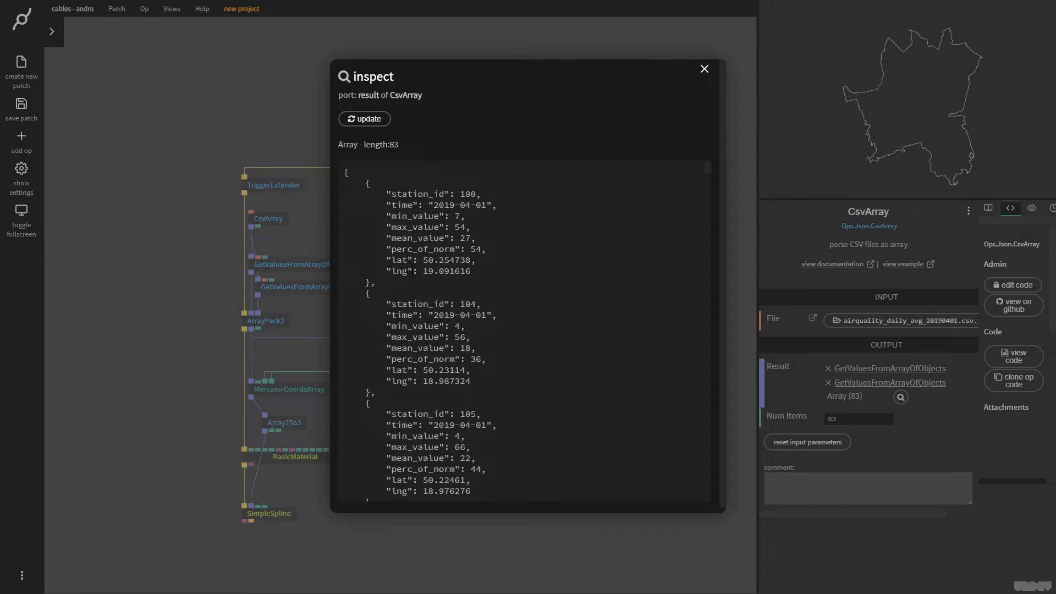
pyautogui.click(704, 69)
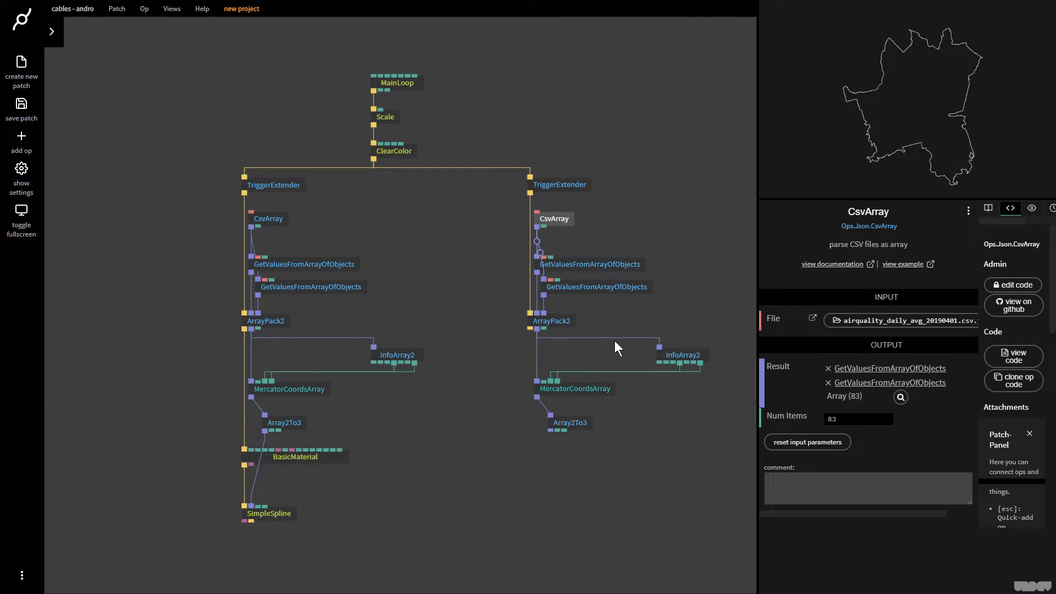
pyautogui.click(606, 262)
pyautogui.click(603, 286)
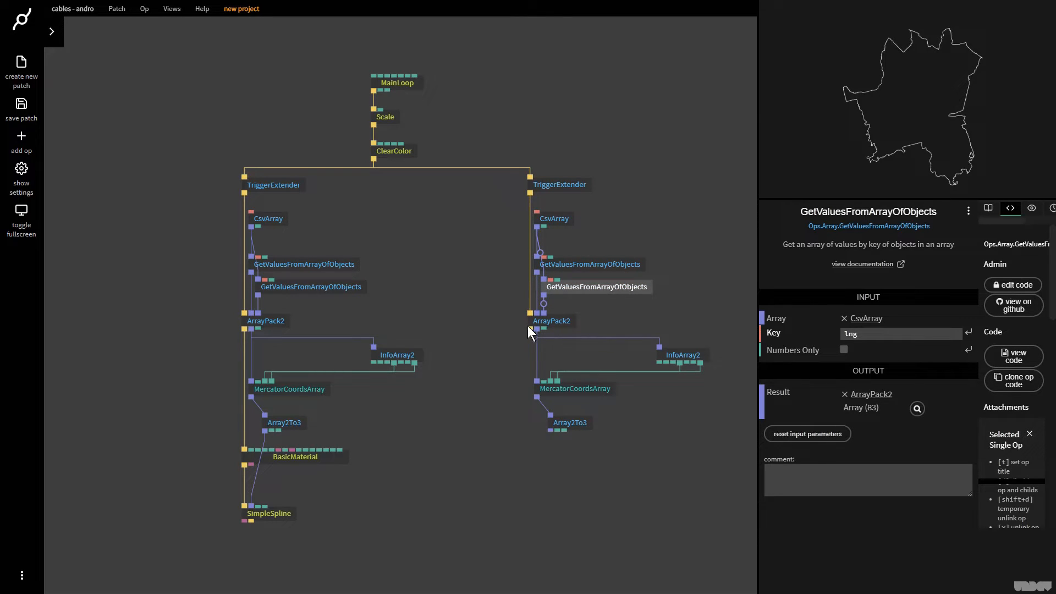
# Add a BasicMaterial op below the duplicated chain, connected to its ArrayPack2 trigger output, and pick a new colour for it.
pyautogui.moveTo(529, 328); pyautogui.dragTo(529, 448)
pyautogui.write('basicm')
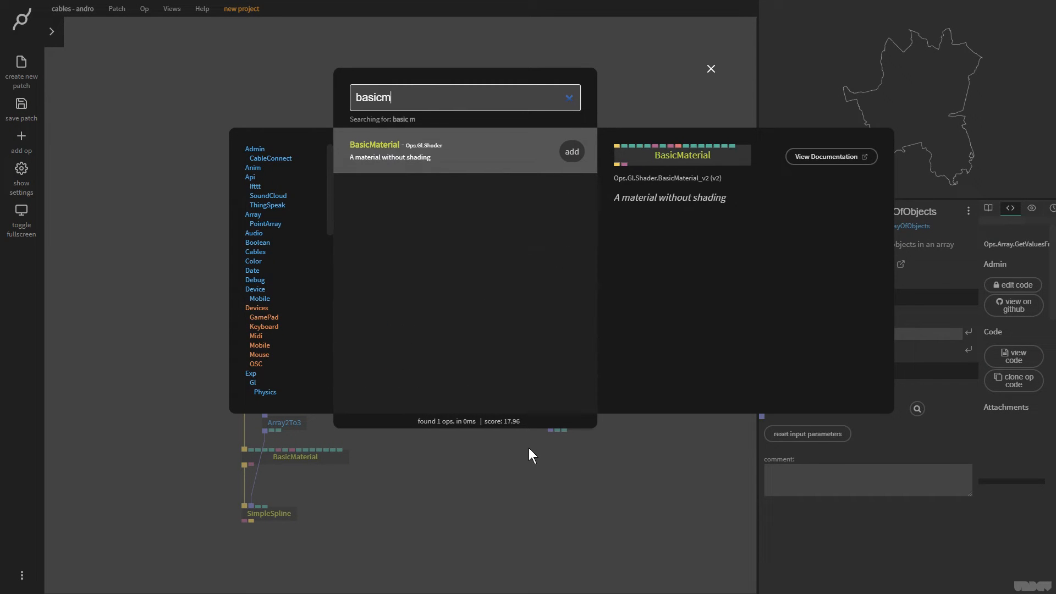
pyautogui.press('Return')
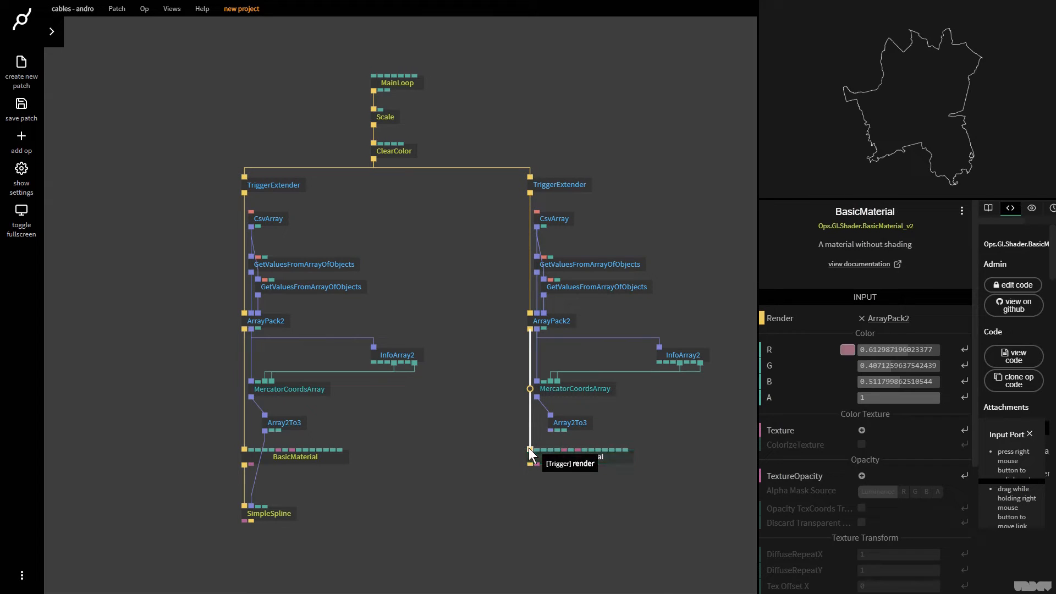
pyautogui.click(847, 350)
pyautogui.moveTo(905, 328)
pyautogui.mouseDown()
pyautogui.moveTo(905, 317)
pyautogui.moveTo(868, 321)
pyautogui.mouseUp()
pyautogui.click(566, 487)
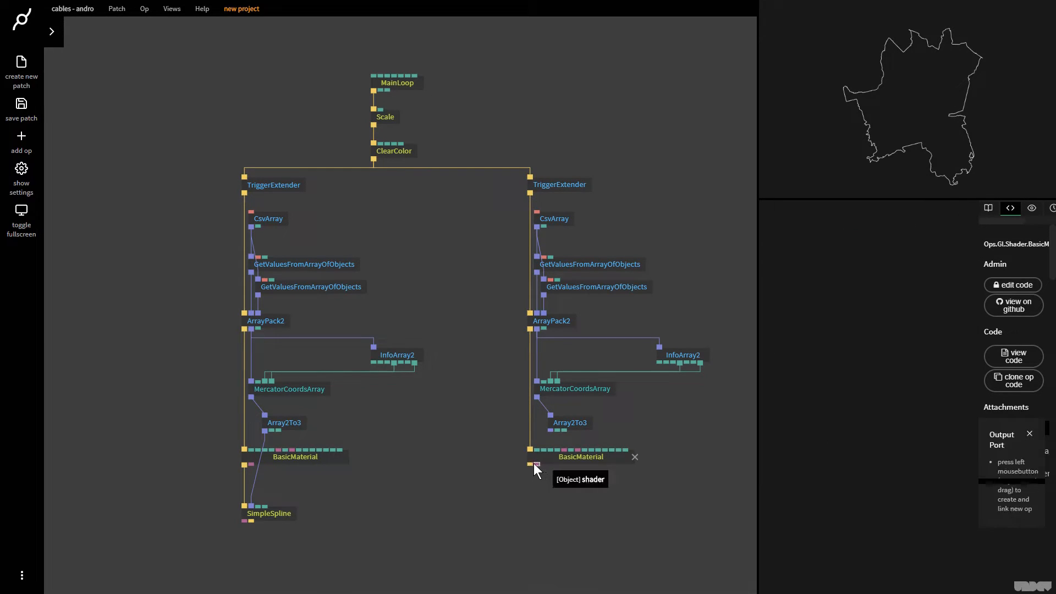
# Add a MeshInstancer op below the new BasicMaterial, connected to its trigger output.
pyautogui.moveTo(530, 466); pyautogui.dragTo(526, 533)
pyautogui.write('meshinsta')
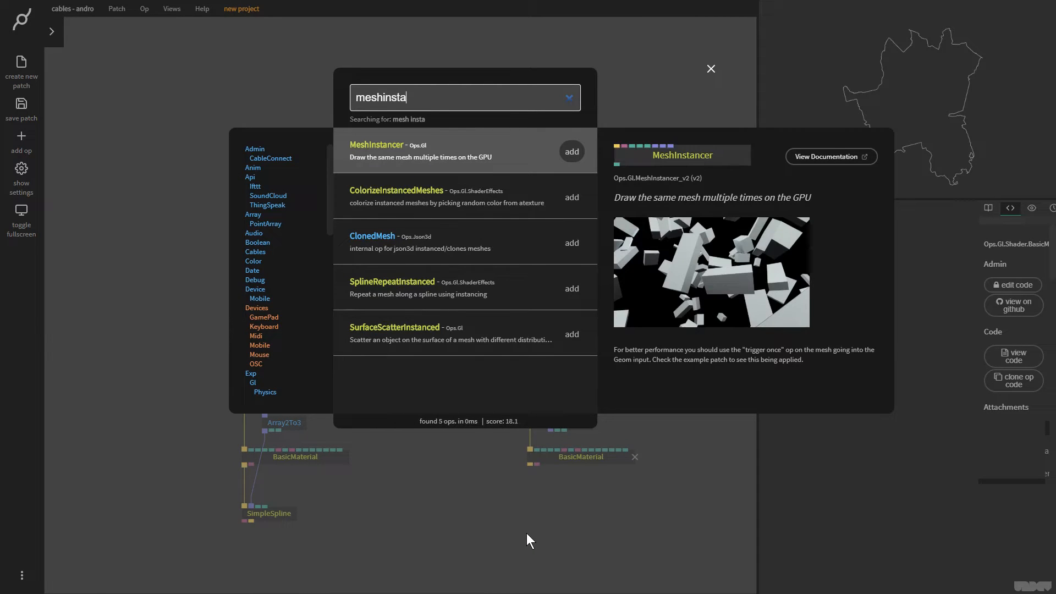
pyautogui.press('Return')
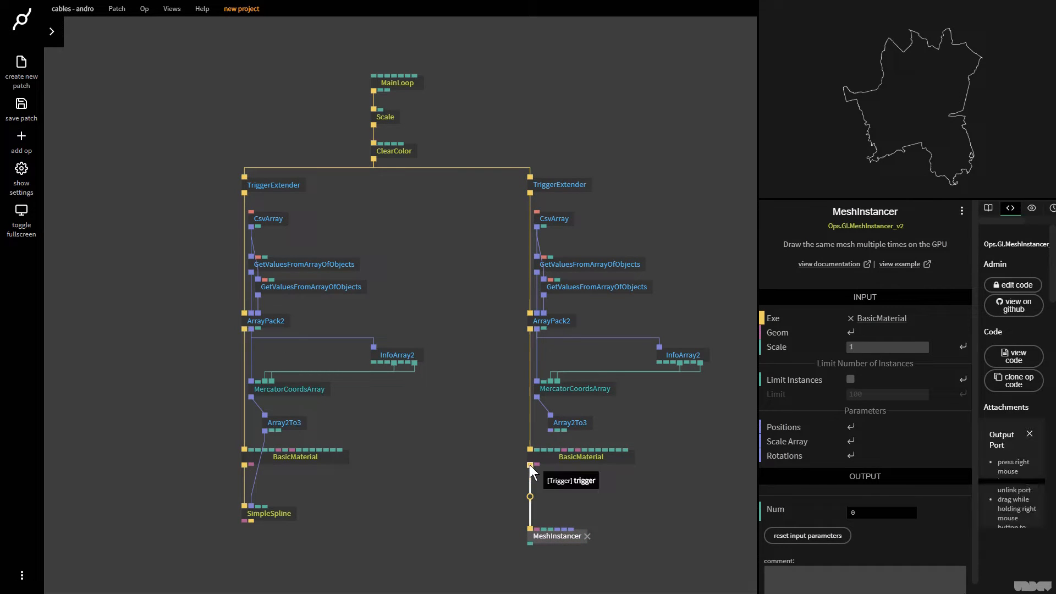
# Add a Circle op below the second chain's BasicMaterial, triggered by it, and connect its Geometry output to the MeshInstancer's Geom input.
pyautogui.moveTo(529, 466); pyautogui.dragTo(568, 497)
pyautogui.write('circle')
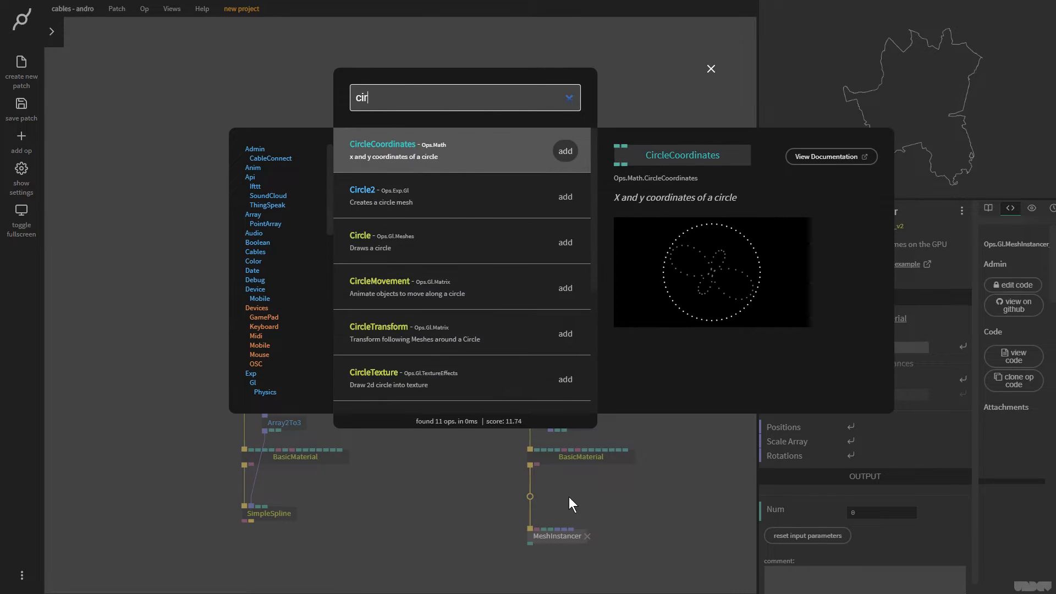
pyautogui.click(567, 152)
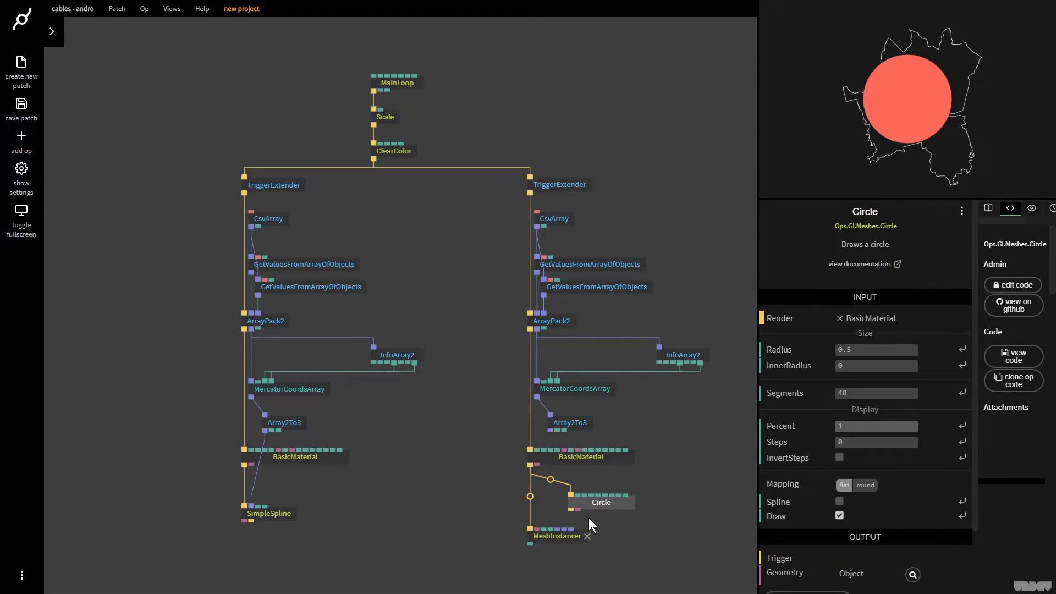
pyautogui.moveTo(576, 511); pyautogui.dragTo(537, 530)
pyautogui.moveTo(589, 499); pyautogui.dragTo(572, 493)
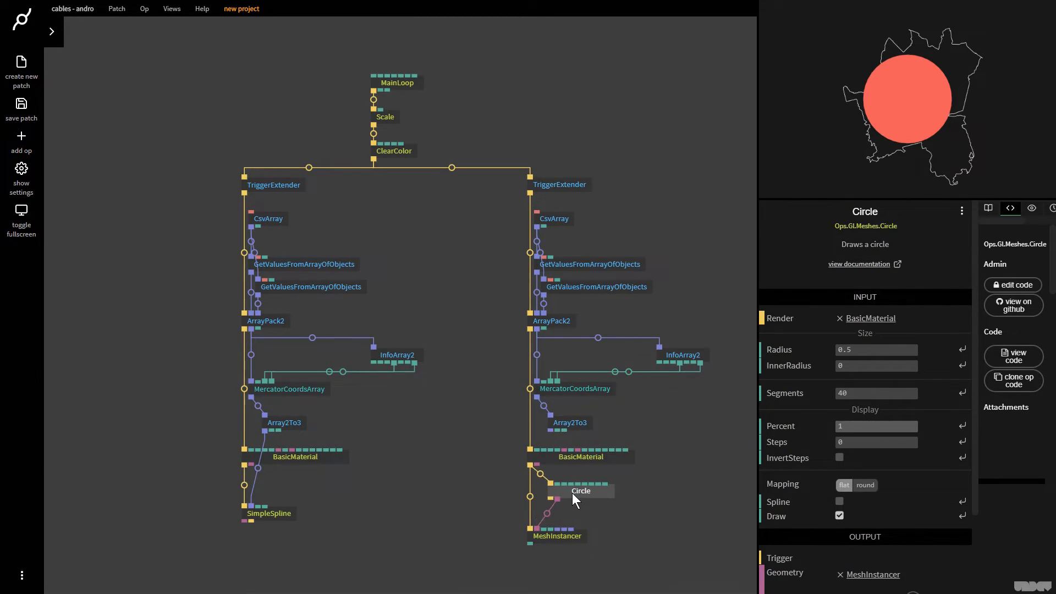
# Turn off the Circle op's Draw option.
pyautogui.click(839, 516)
pyautogui.click(591, 523)
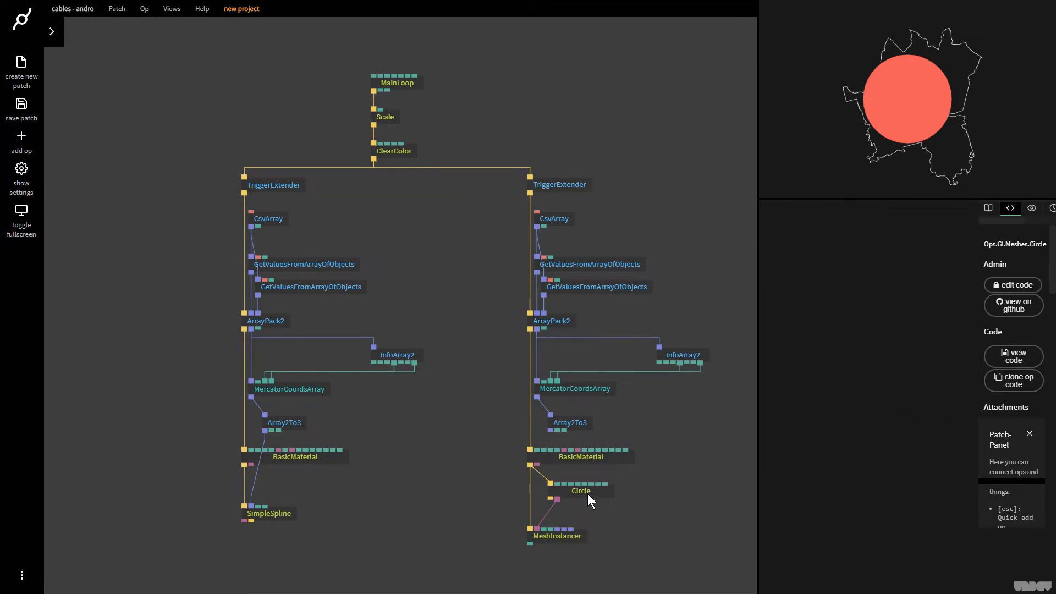
pyautogui.click(588, 493)
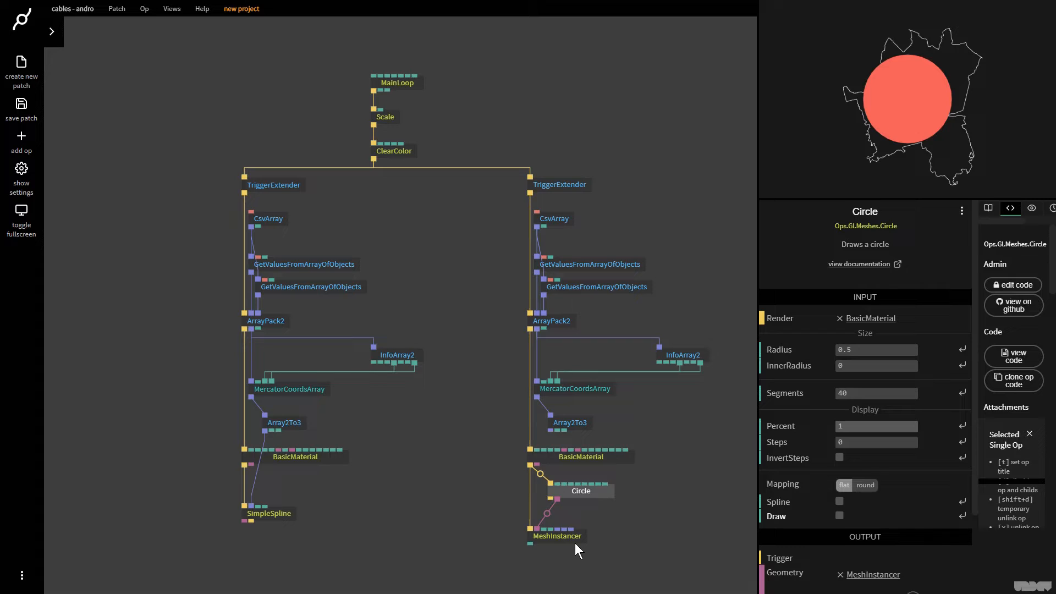
# Connect the second chain's Array2To3 array output to the MeshInstancer's Positions input and set the Circle's radius to 0.02.
pyautogui.moveTo(549, 430)
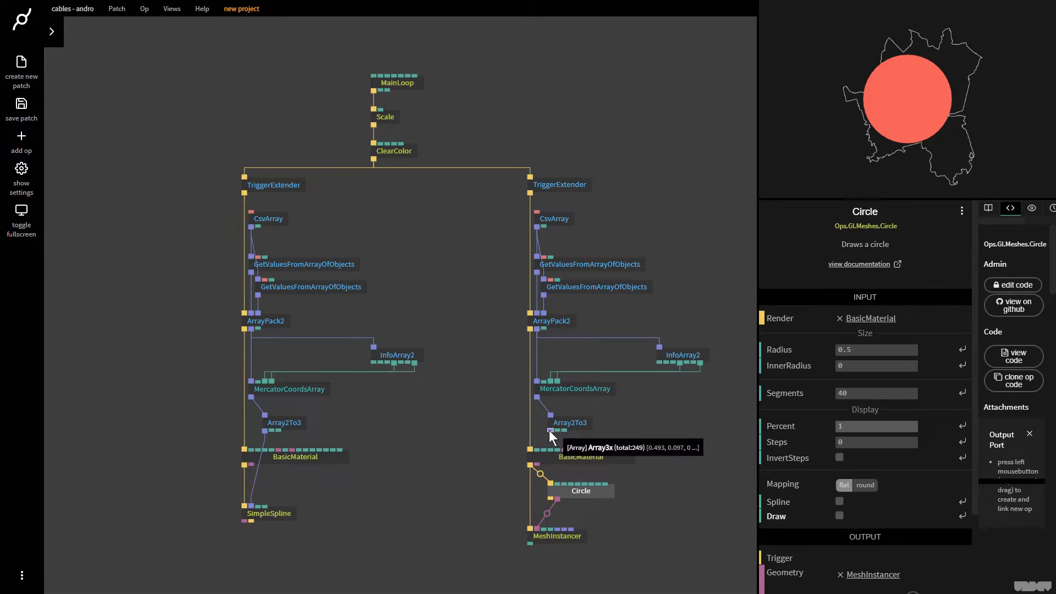
pyautogui.click(549, 430)
pyautogui.press('Escape')
pyautogui.scroll(3, 483, 442)
pyautogui.moveTo(483, 443); pyautogui.dragTo(480, 401)
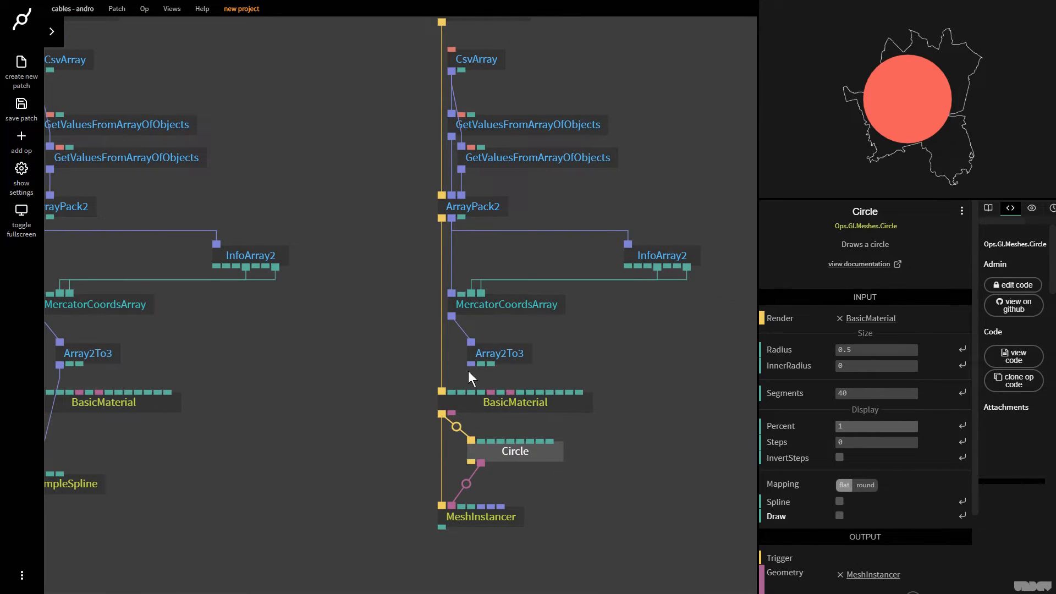
pyautogui.moveTo(470, 364); pyautogui.dragTo(479, 511)
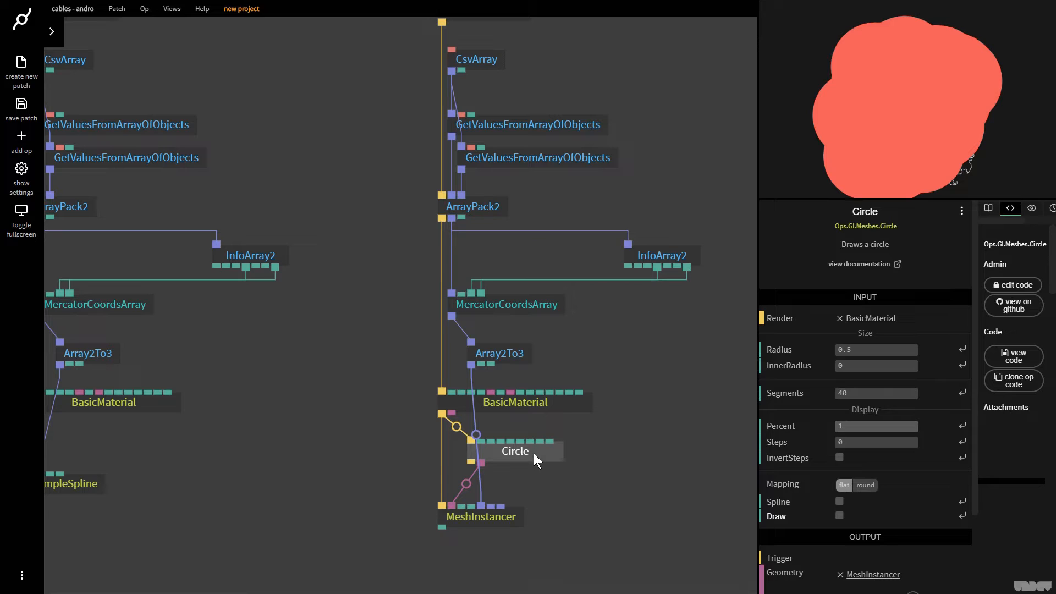
pyautogui.moveTo(906, 349); pyautogui.dragTo(853, 349)
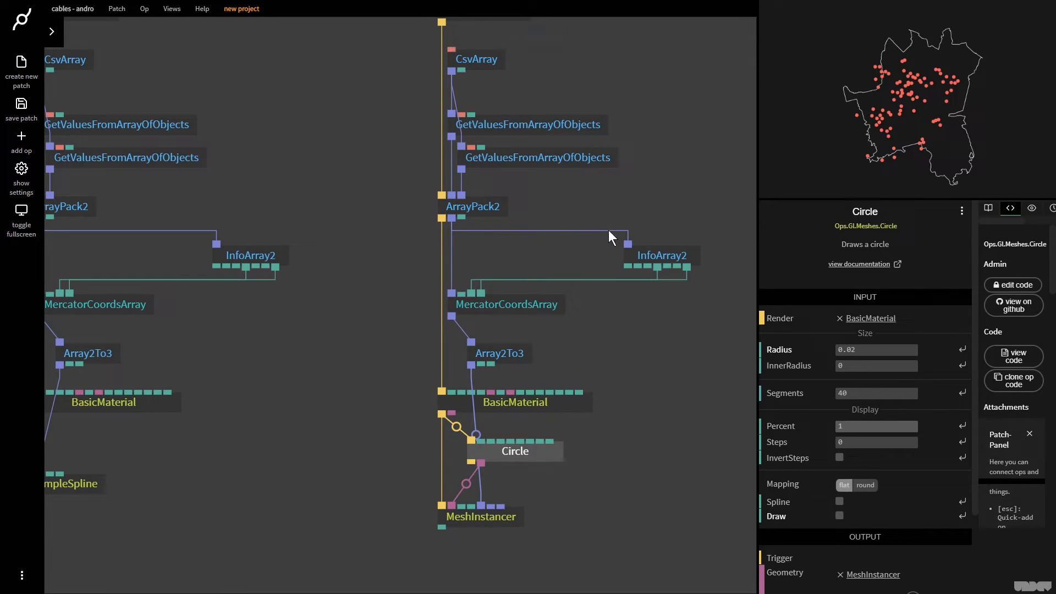
# Shift the ops from MercatorCoordsArray downward in both chains slightly lower to make room below the InfoArray2 ops.
pyautogui.moveTo(583, 551); pyautogui.dragTo(388, 285)
pyautogui.moveTo(497, 308); pyautogui.dragTo(497, 342)
pyautogui.moveTo(365, 325); pyautogui.dragTo(398, 265)
pyautogui.scroll(-2, 374, 297)
pyautogui.moveTo(290, 432); pyautogui.dragTo(95, 246)
pyautogui.moveTo(174, 255); pyautogui.dragTo(173, 281)
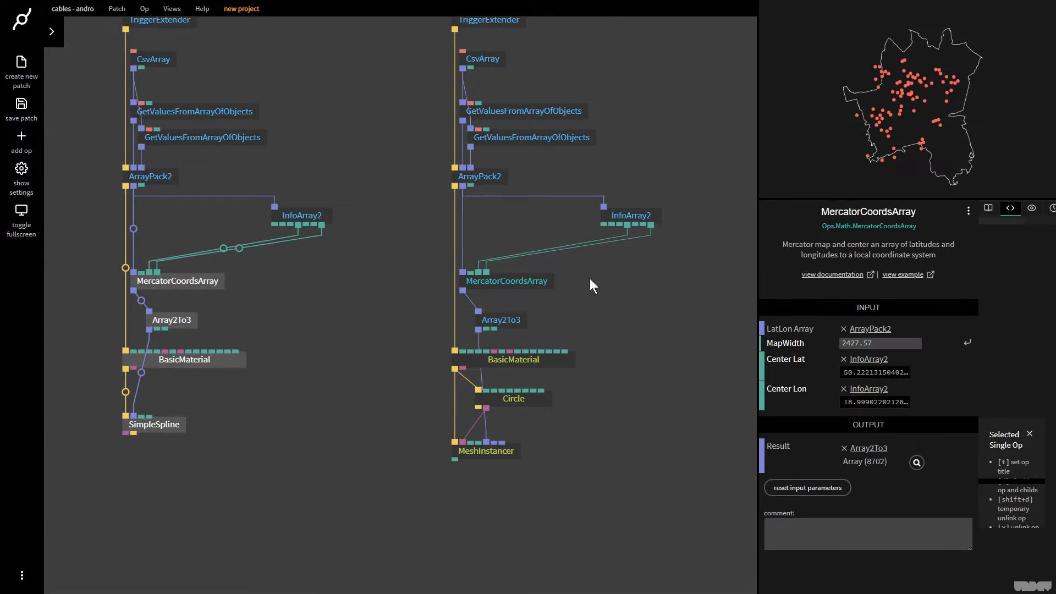
# Unlink the duplicated chain's InfoArray2 from its MercatorCoordsArray's Center Lat and Center Lon inputs and delete that InfoArray2.
pyautogui.click(656, 214)
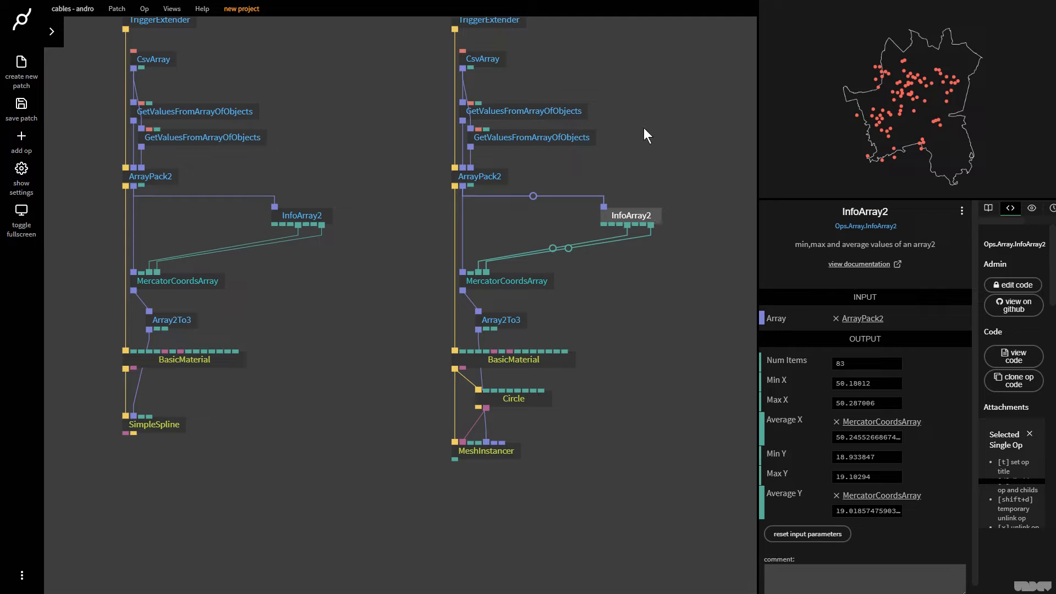
pyautogui.scroll(2, 644, 128)
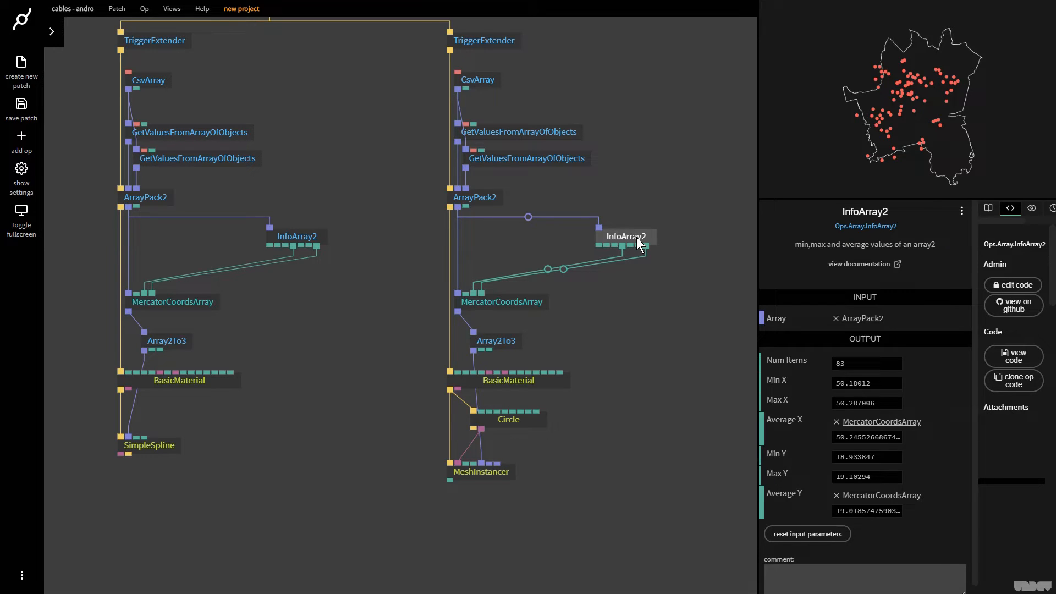
pyautogui.moveTo(636, 238); pyautogui.dragTo(473, 295)
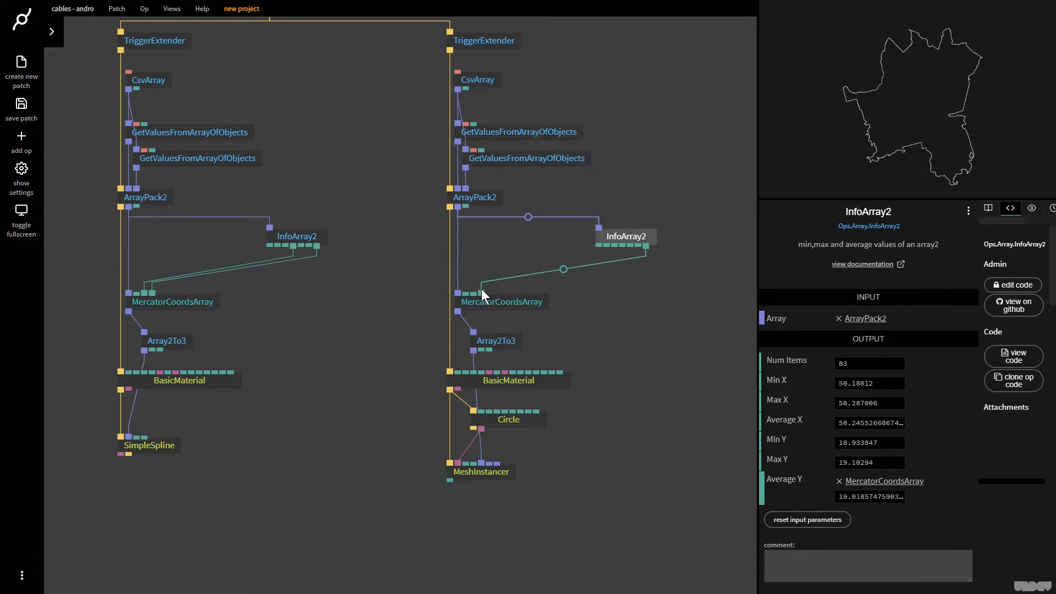
pyautogui.rightClick(482, 293)
pyautogui.click(632, 235)
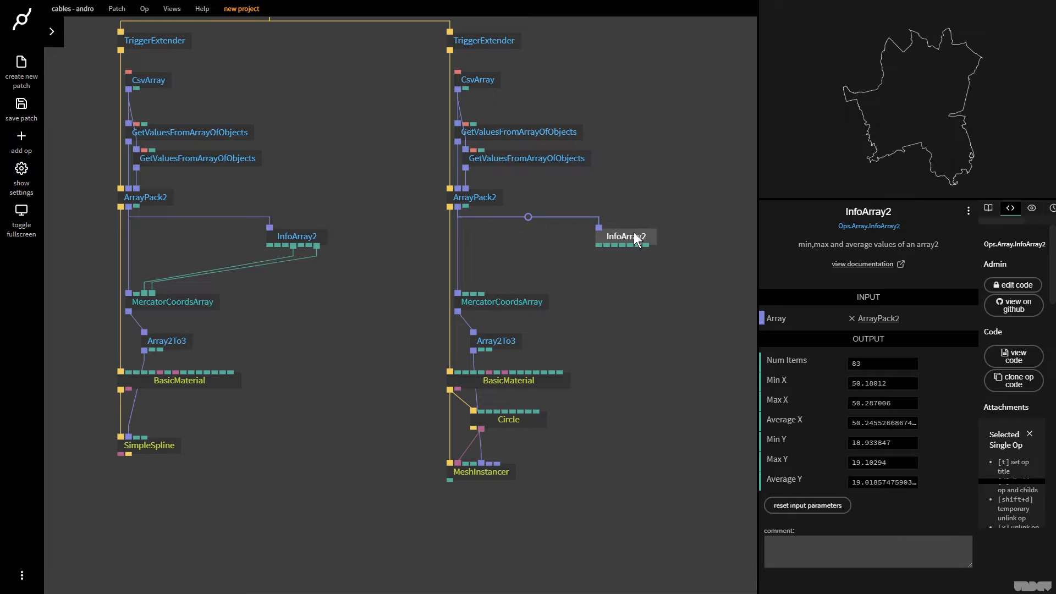
pyautogui.press('Delete')
# Connect the remaining InfoArray2's Average X and Average Y to the second MercatorCoordsArray's Center Lat and Center Lon, and place it between the chains.
pyautogui.moveTo(294, 246); pyautogui.dragTo(504, 301)
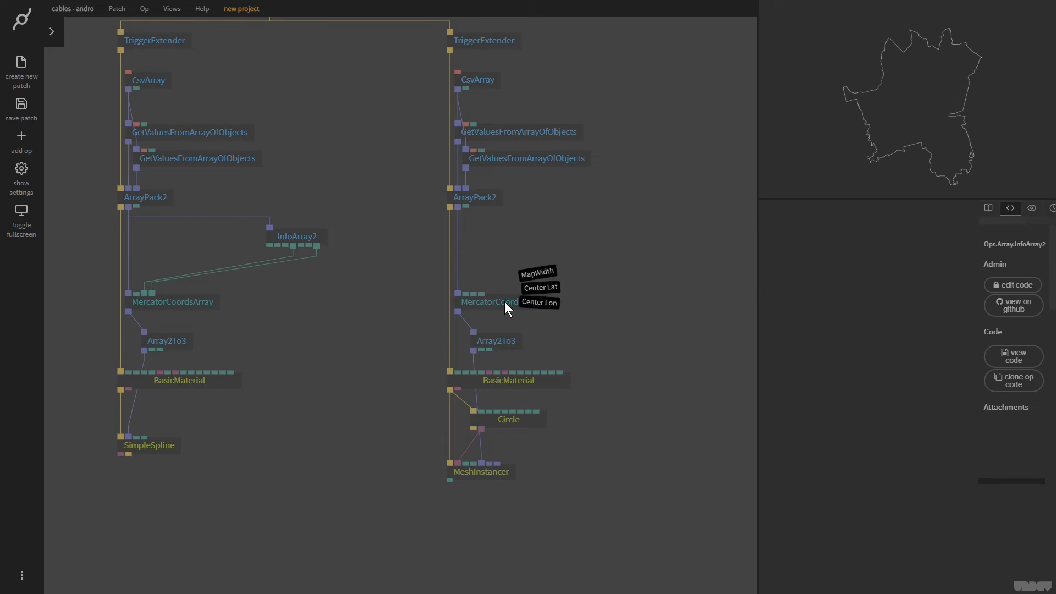
pyautogui.click(546, 289)
pyautogui.moveTo(317, 246); pyautogui.dragTo(481, 292)
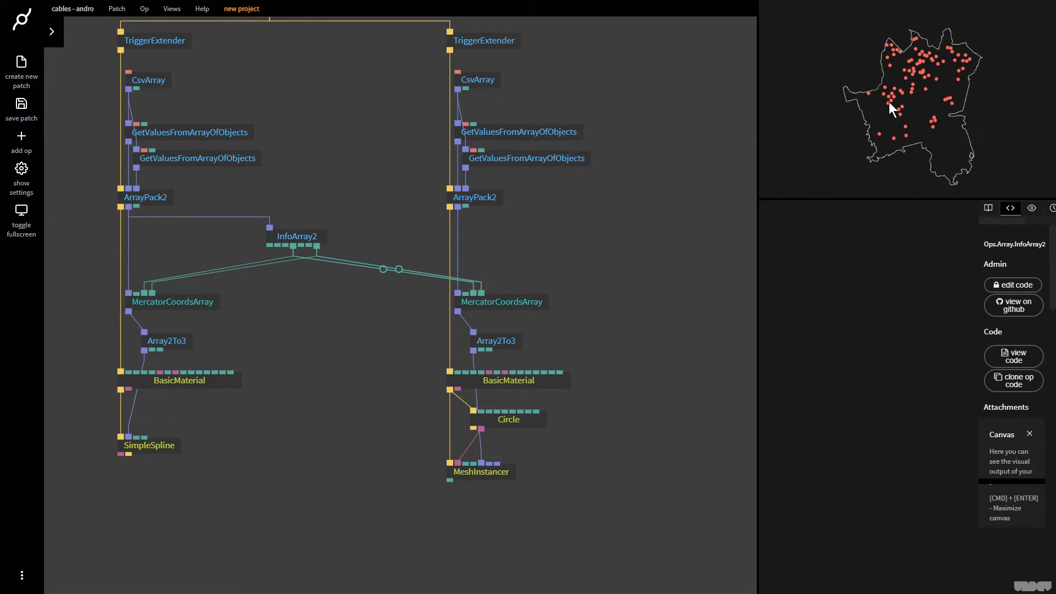
pyautogui.moveTo(311, 242); pyautogui.dragTo(326, 239)
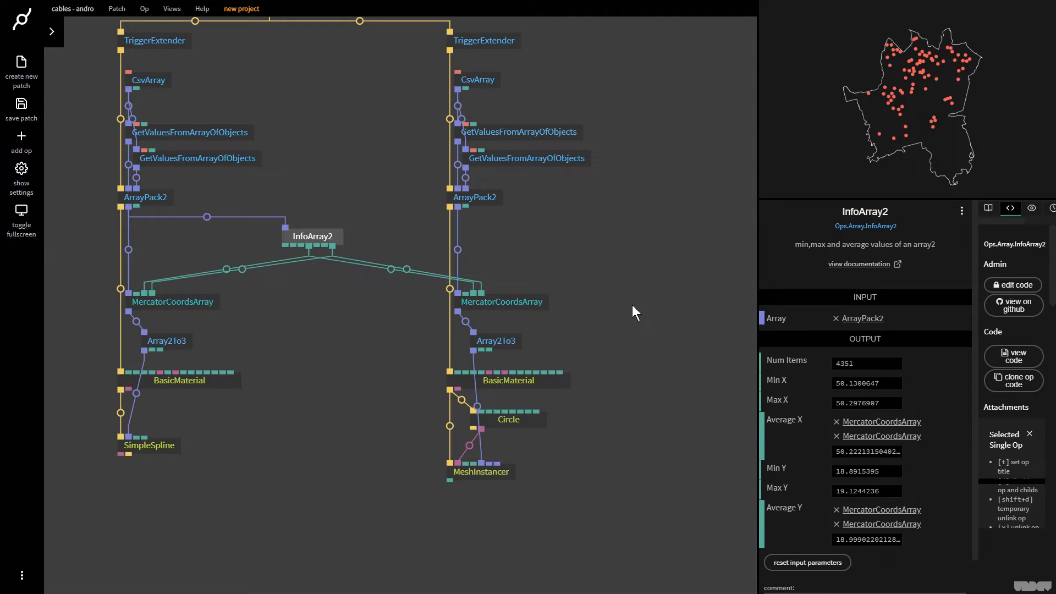
# Duplicate the second chain's lat GetValuesFromArrayOfObjects op, place the copy beside the chain and connect it to the air quality CsvArray's result.
pyautogui.moveTo(632, 305); pyautogui.dragTo(559, 346)
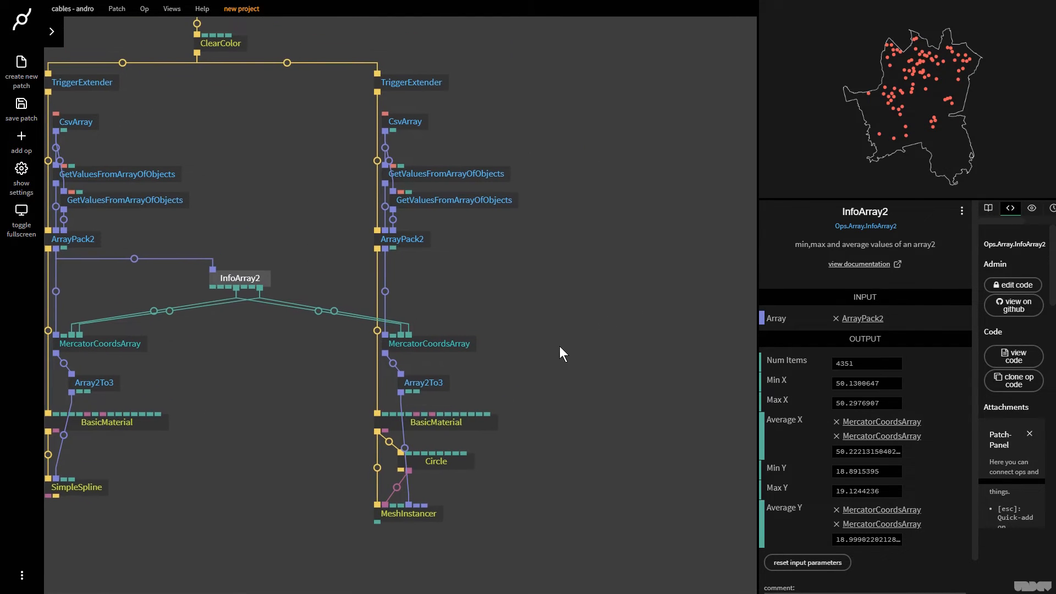
pyautogui.click(478, 173)
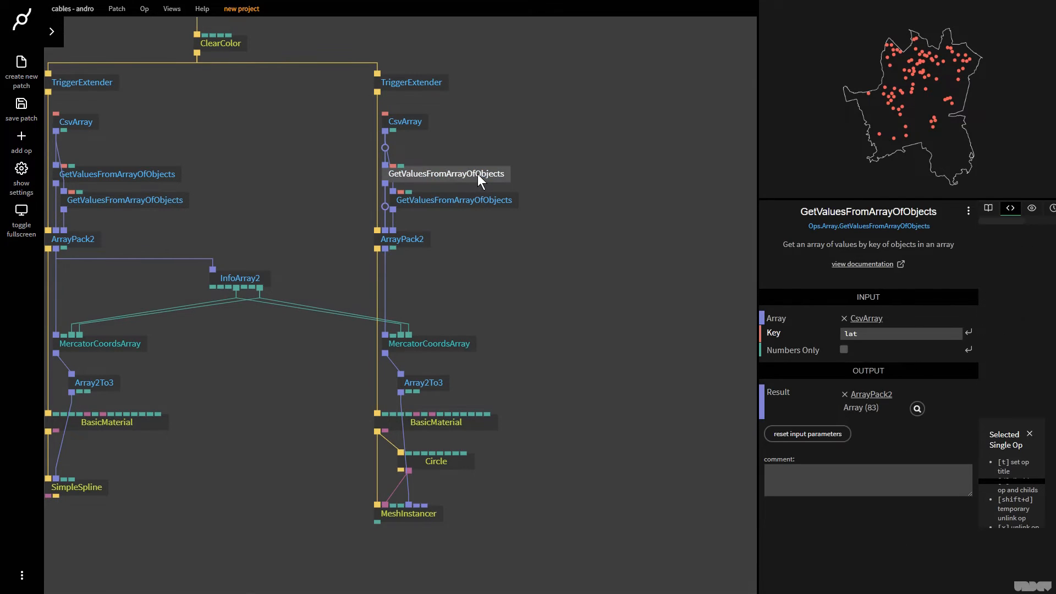
pyautogui.hotkey('ctrl', 'c')
pyautogui.hotkey('ctrl', 'v')
pyautogui.moveTo(453, 170); pyautogui.dragTo(664, 173)
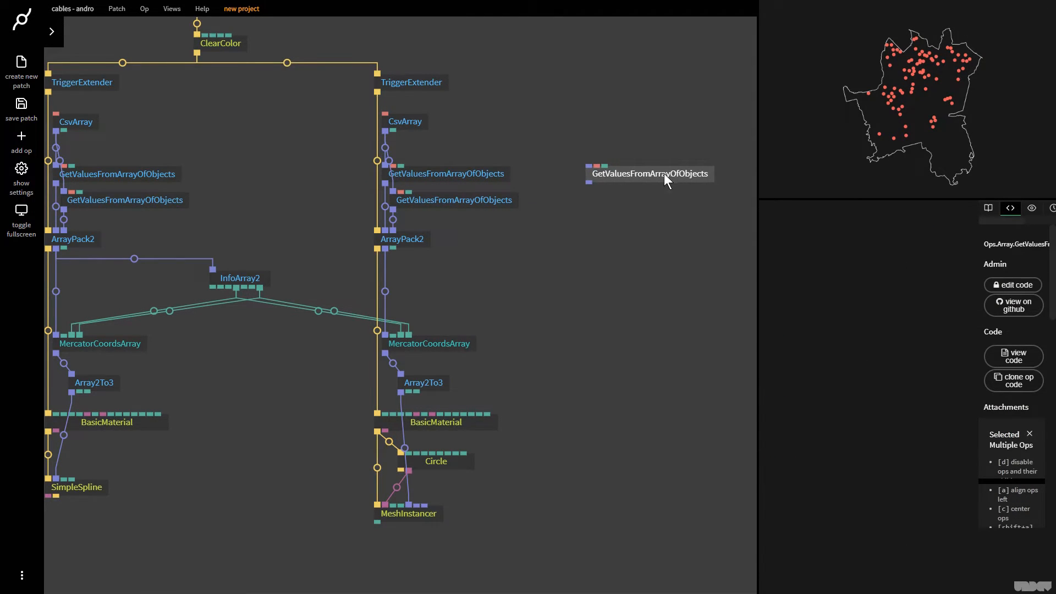
pyautogui.moveTo(384, 131); pyautogui.dragTo(616, 173)
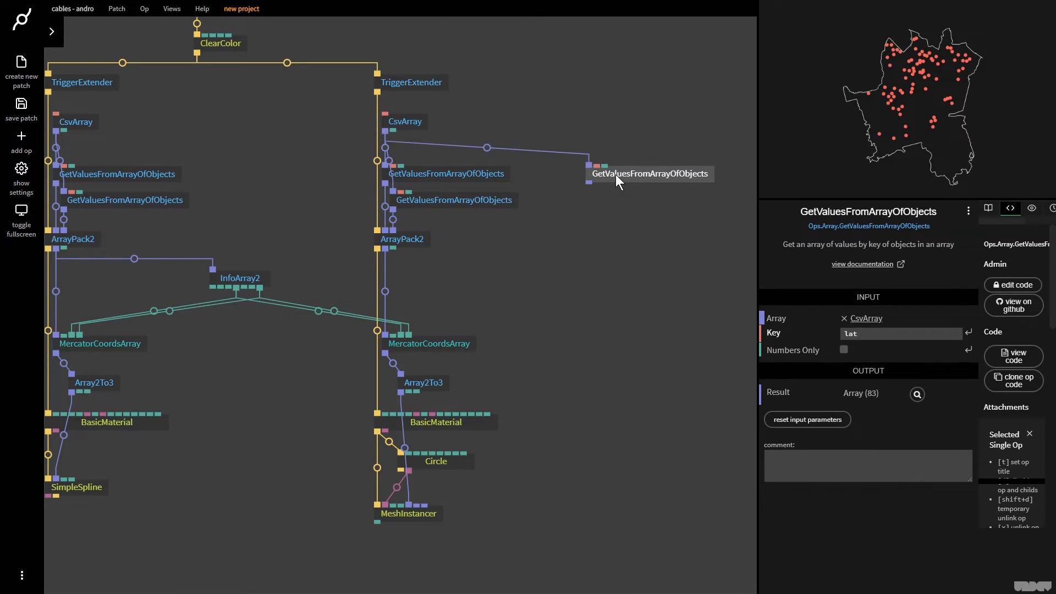
# Copy the perc_of_norm key from the air quality array, set it as the new GetValuesFromArrayOfObjects op's key and inspect the resulting array.
pyautogui.click(415, 125)
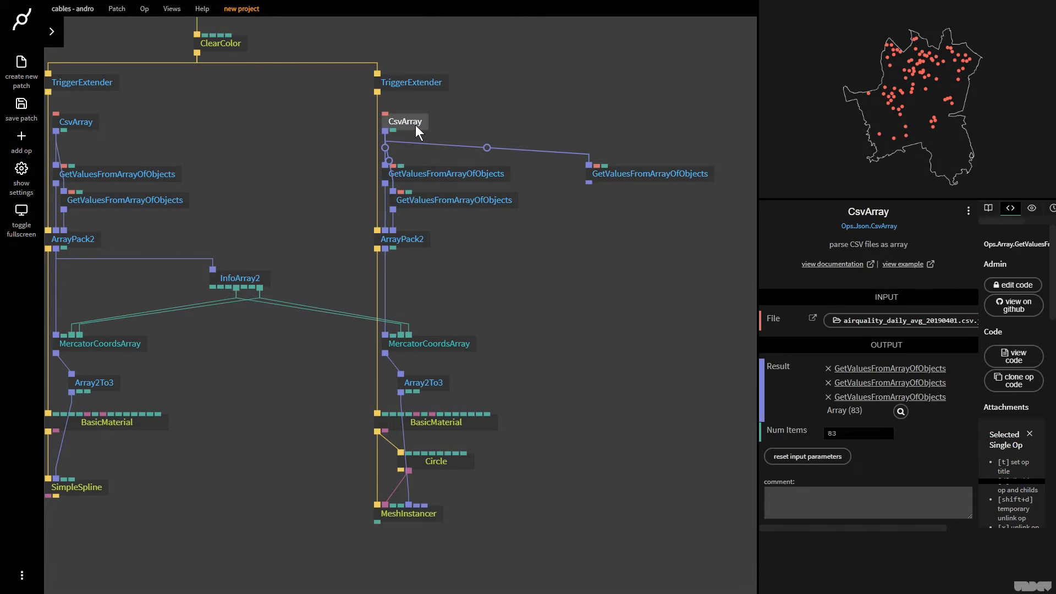
pyautogui.click(901, 411)
pyautogui.moveTo(393, 249); pyautogui.dragTo(456, 246)
pyautogui.moveTo(391, 248); pyautogui.dragTo(456, 248)
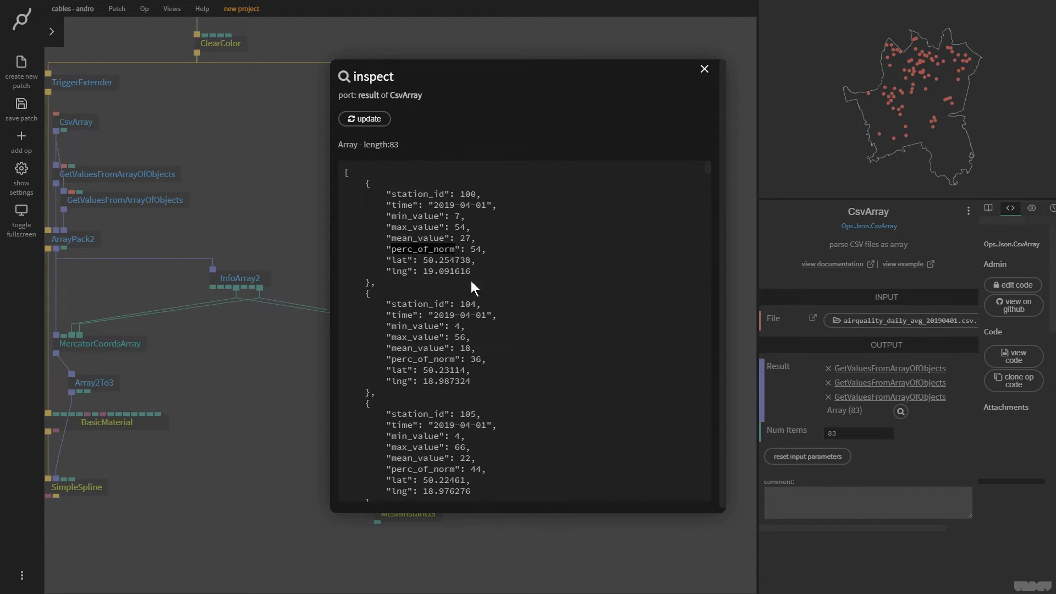
pyautogui.click(703, 70)
pyautogui.click(615, 177)
pyautogui.click(864, 332)
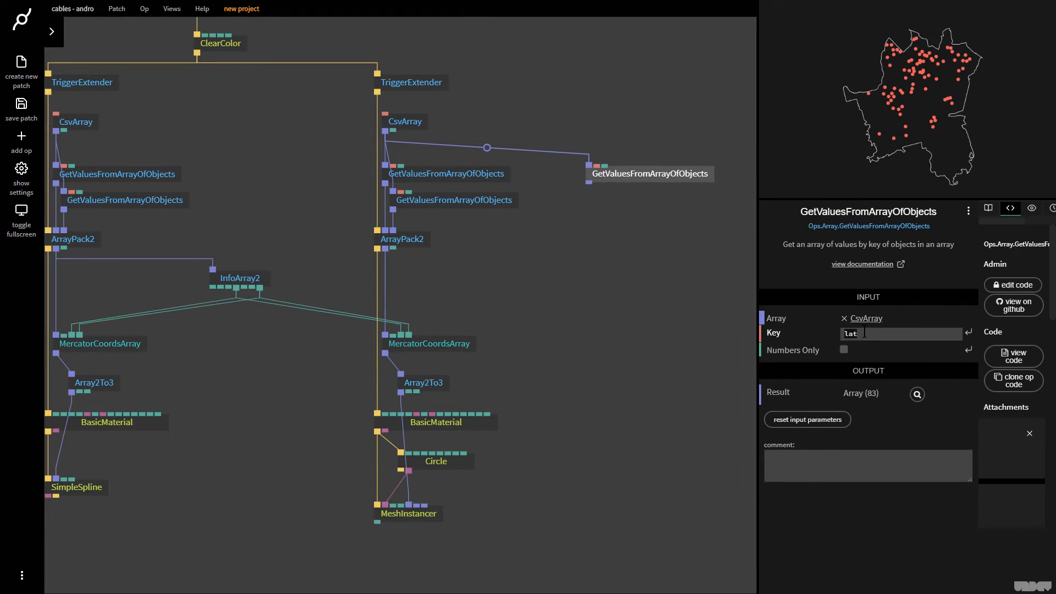
pyautogui.hotkey('ctrl', 'v')
pyautogui.click(917, 395)
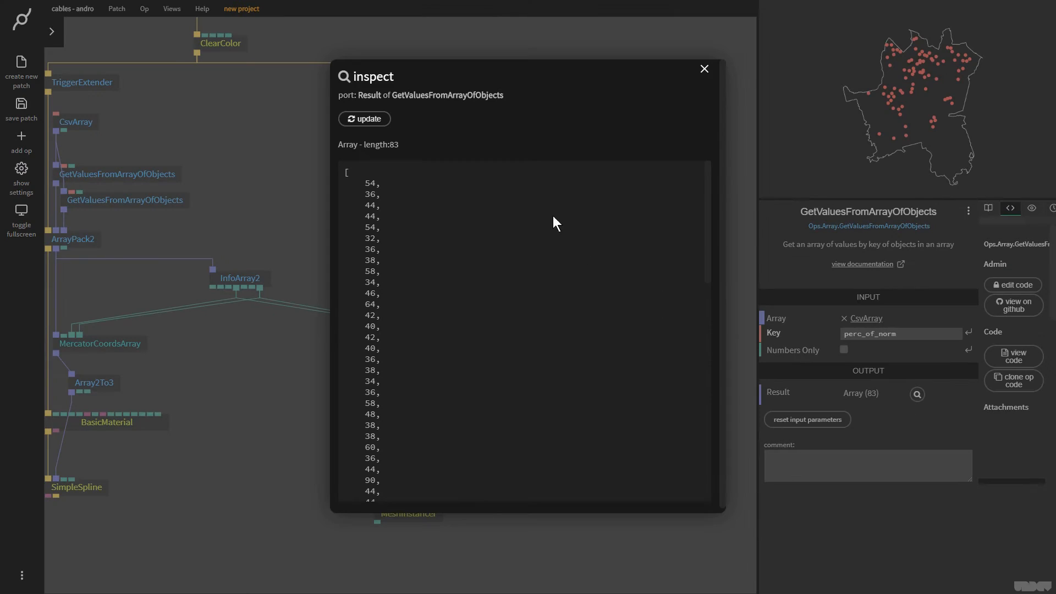
pyautogui.click(704, 69)
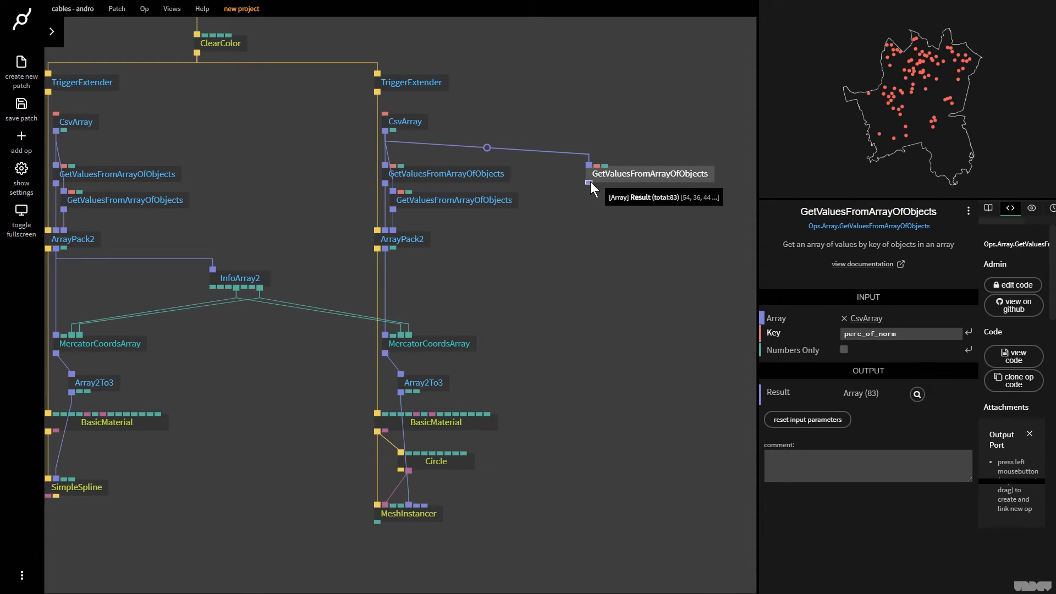
# Add a MapRangeArray op below the perc_of_norm GetValuesFromArrayOfObjects op, connected to its result.
pyautogui.moveTo(590, 181); pyautogui.dragTo(600, 285)
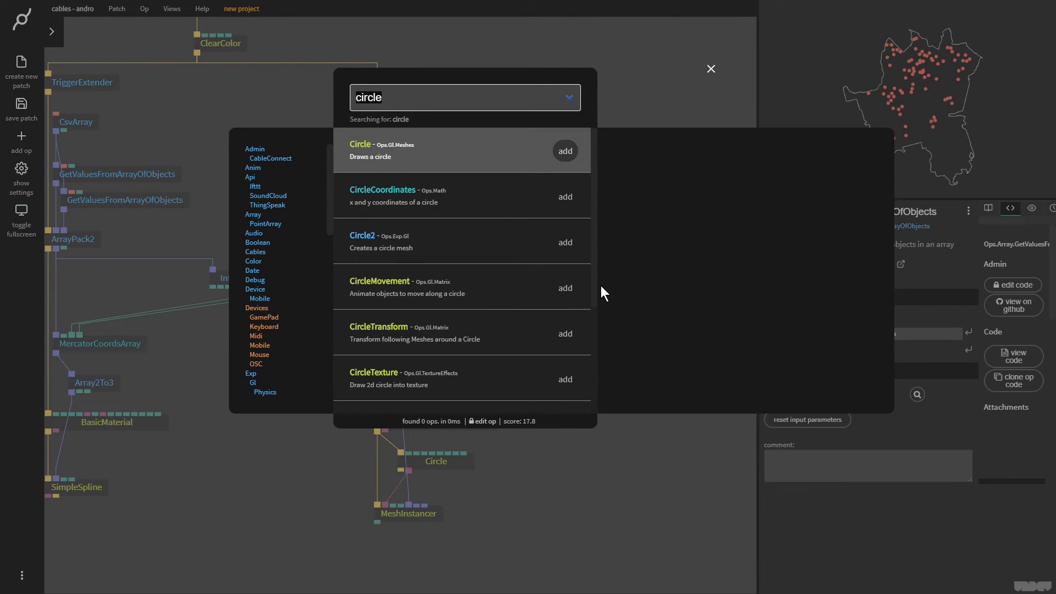
pyautogui.write('maprangearray')
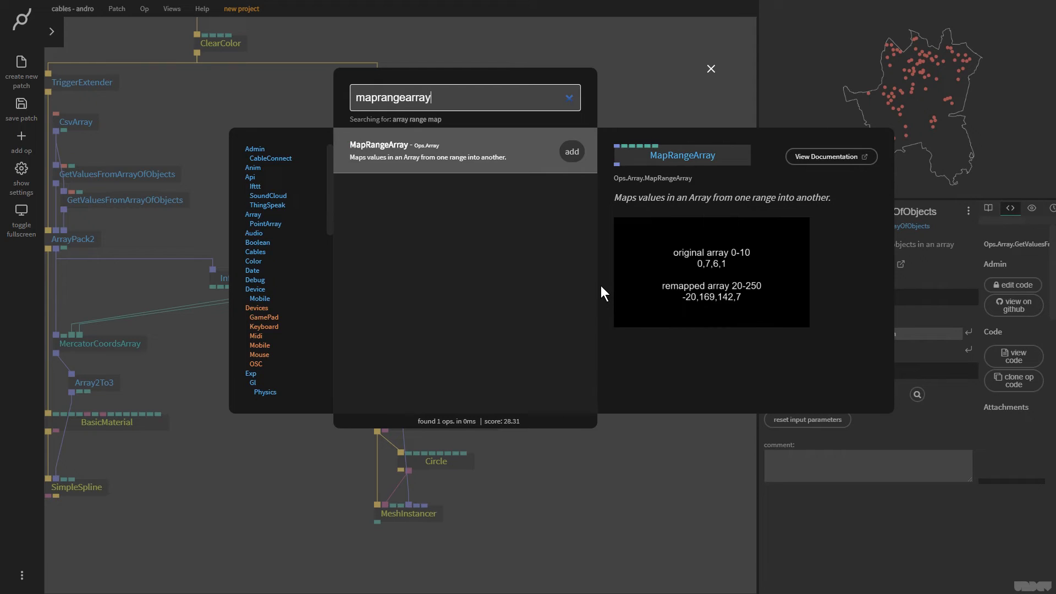
pyautogui.press('Return')
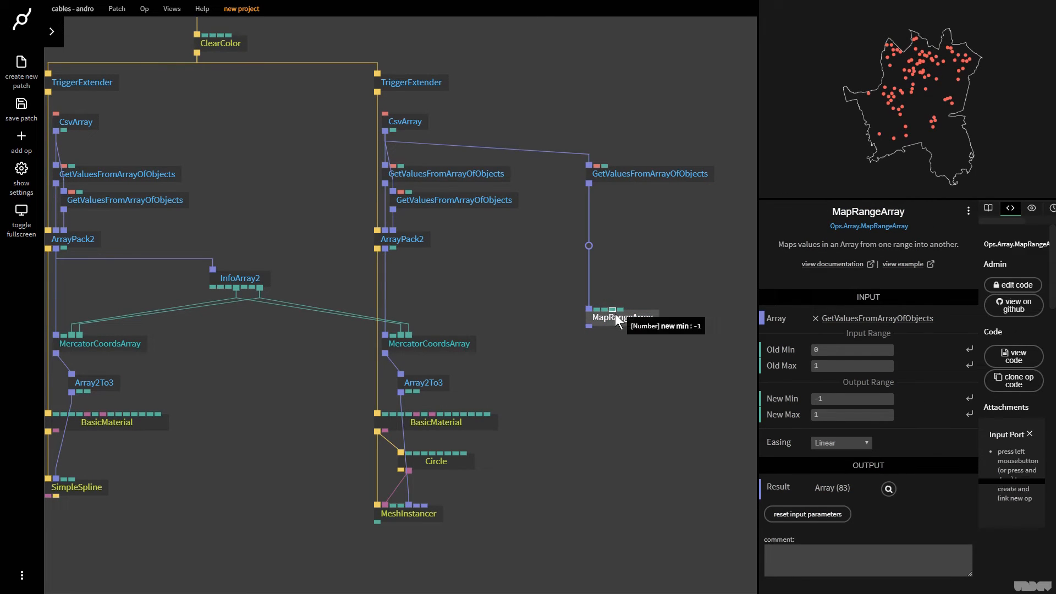
pyautogui.moveTo(615, 317); pyautogui.dragTo(614, 331)
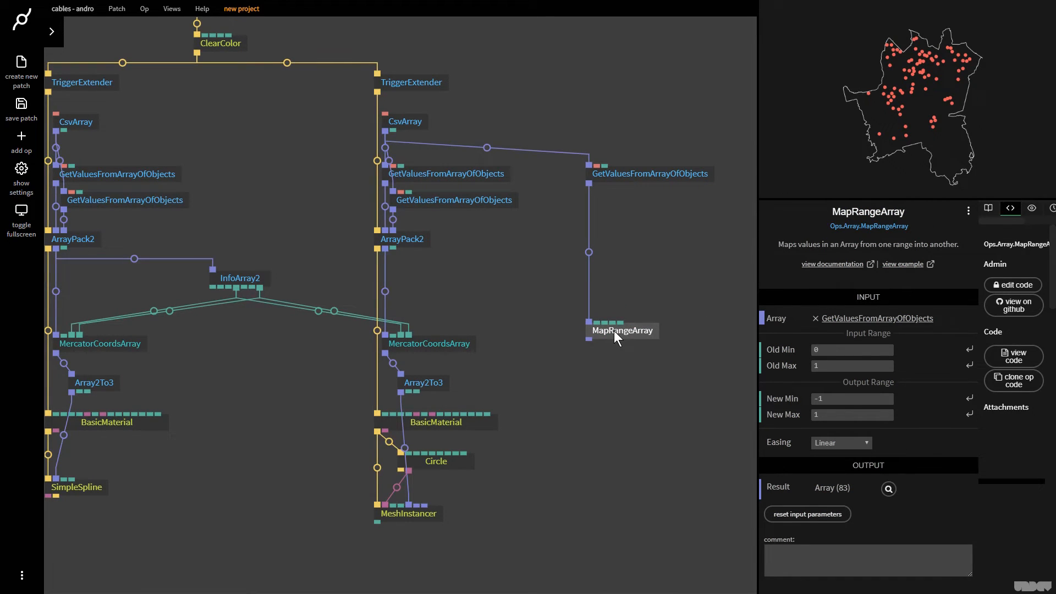
# Inspect the perc_of_norm values, add an InfoArray op fed by them and connect its Min and Max to MapRangeArray's Old Min and Old Max.
pyautogui.click(645, 170)
pyautogui.click(917, 408)
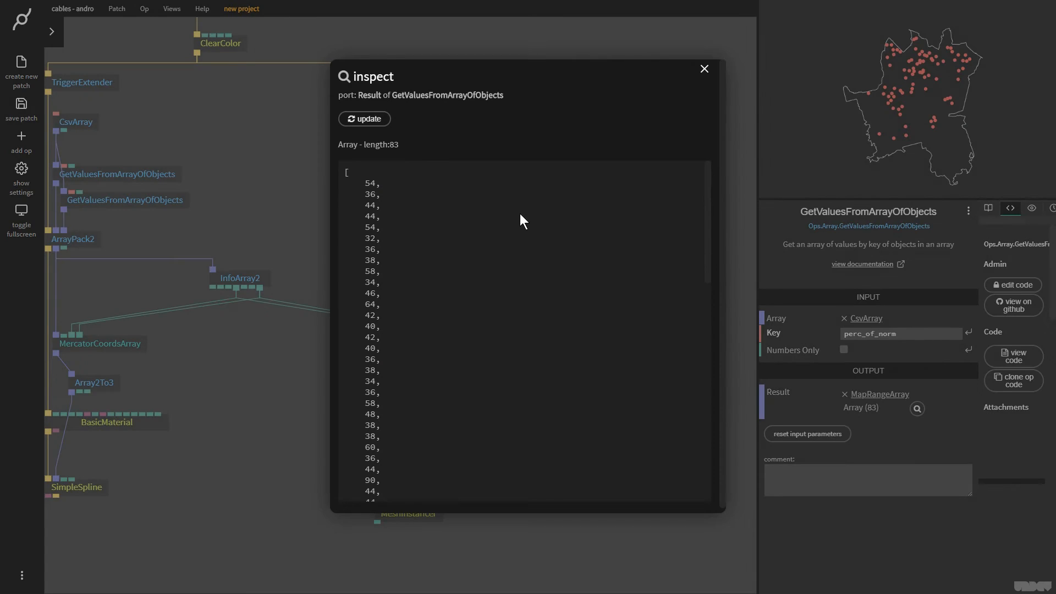
pyautogui.scroll(-10, 525, 212)
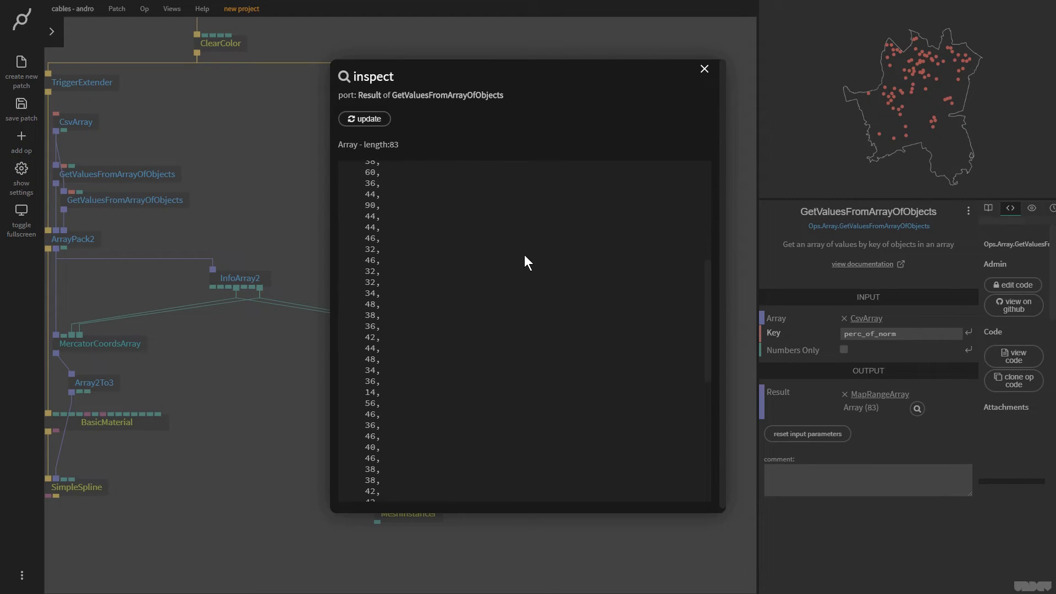
pyautogui.click(704, 69)
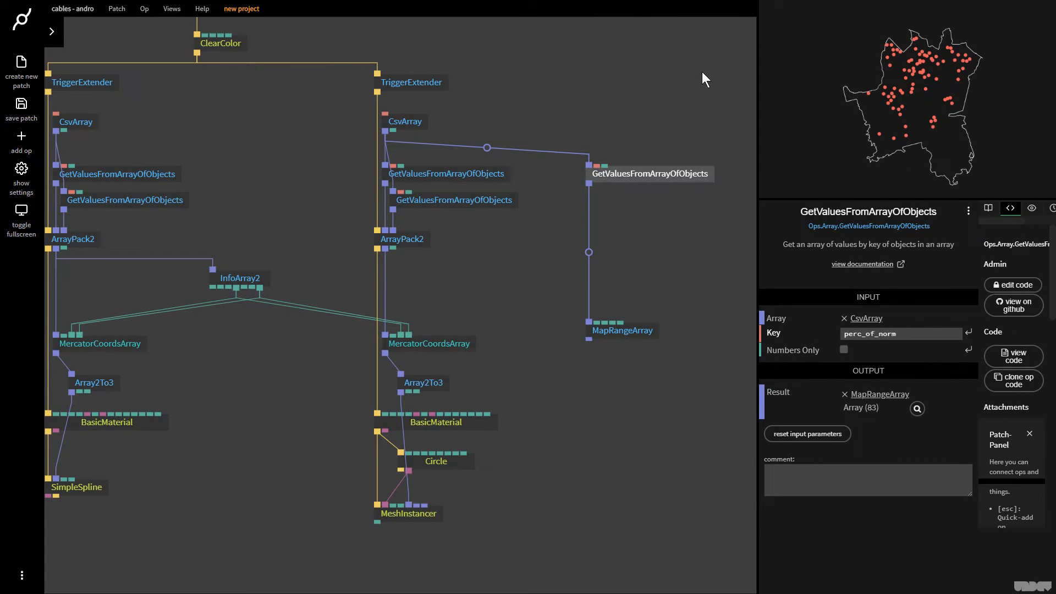
pyautogui.moveTo(590, 186); pyautogui.dragTo(646, 246)
pyautogui.write('arrayinfo')
pyautogui.press('Return')
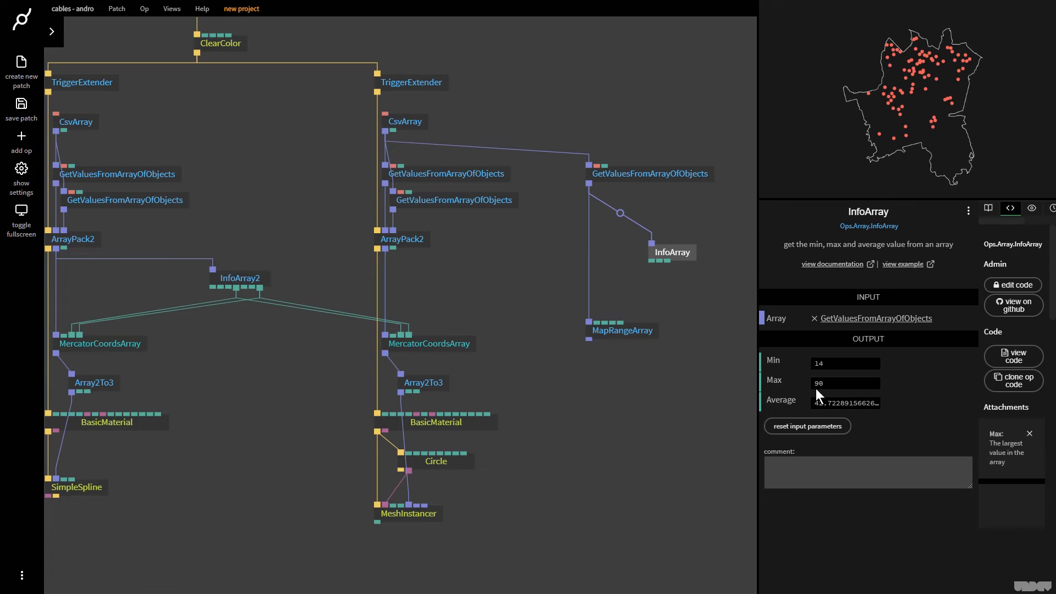
pyautogui.moveTo(651, 261); pyautogui.dragTo(596, 323)
pyautogui.moveTo(661, 261); pyautogui.dragTo(605, 322)
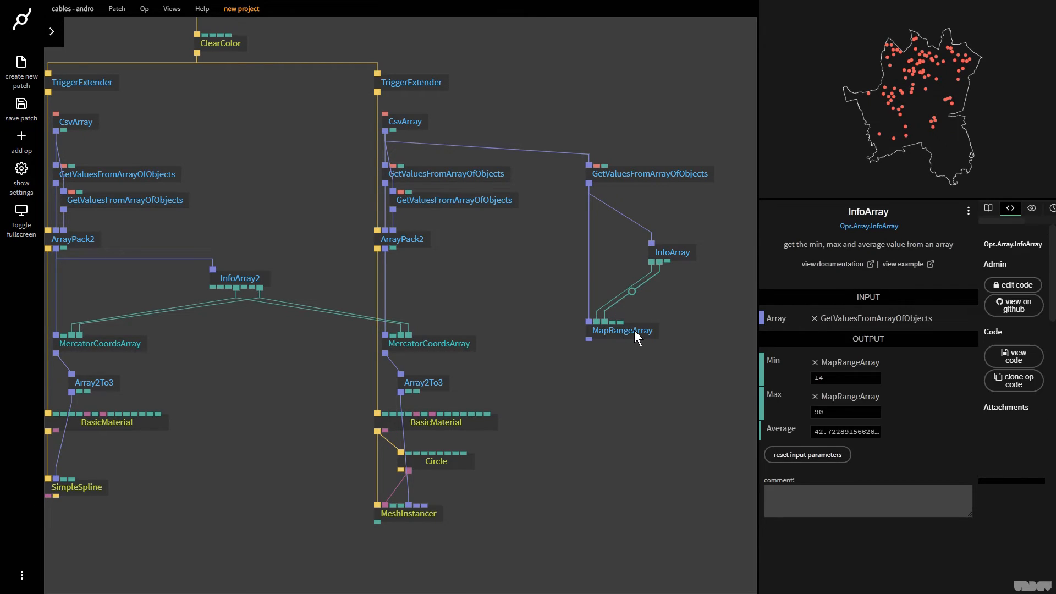
# Set the MapRangeArray op's New Min to 0.
pyautogui.click(634, 330)
pyautogui.click(849, 430)
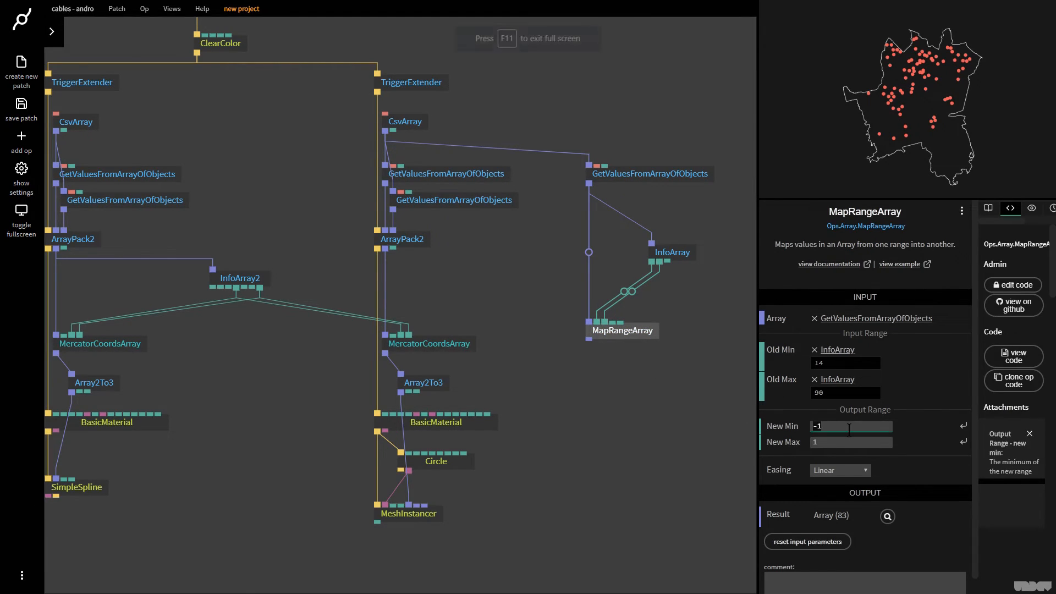
pyautogui.write('0')
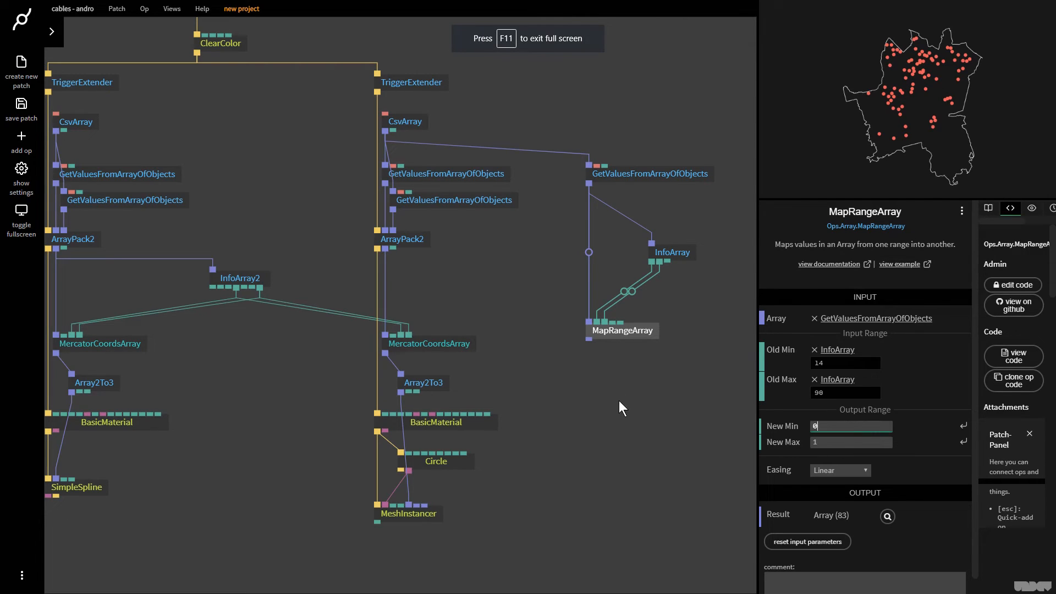
pyautogui.click(618, 369)
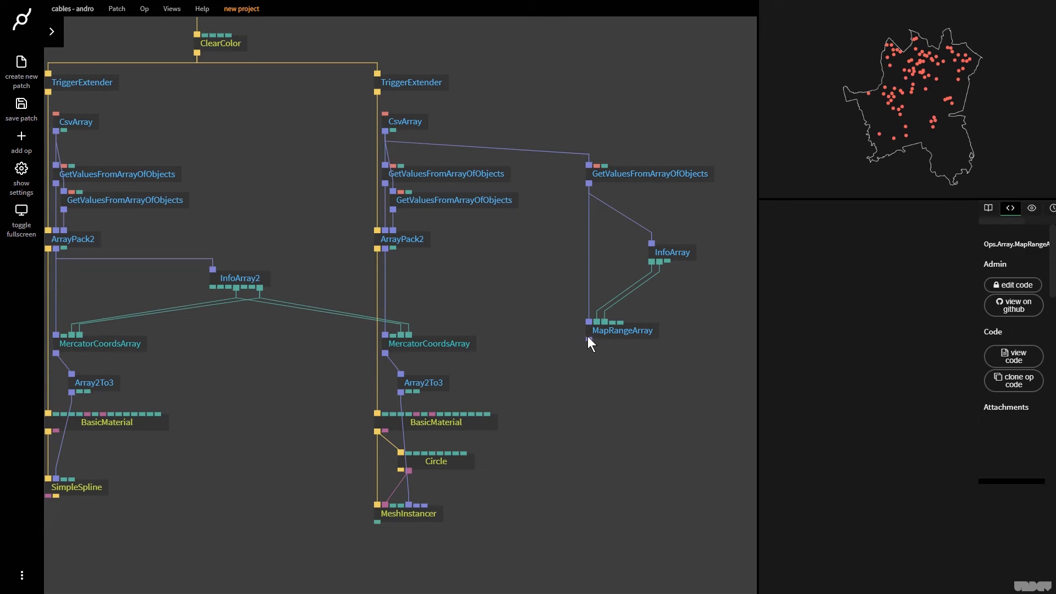
# Add an ArrayPack3 op below MapRangeArray, connected to its result.
pyautogui.moveTo(588, 339); pyautogui.dragTo(589, 457)
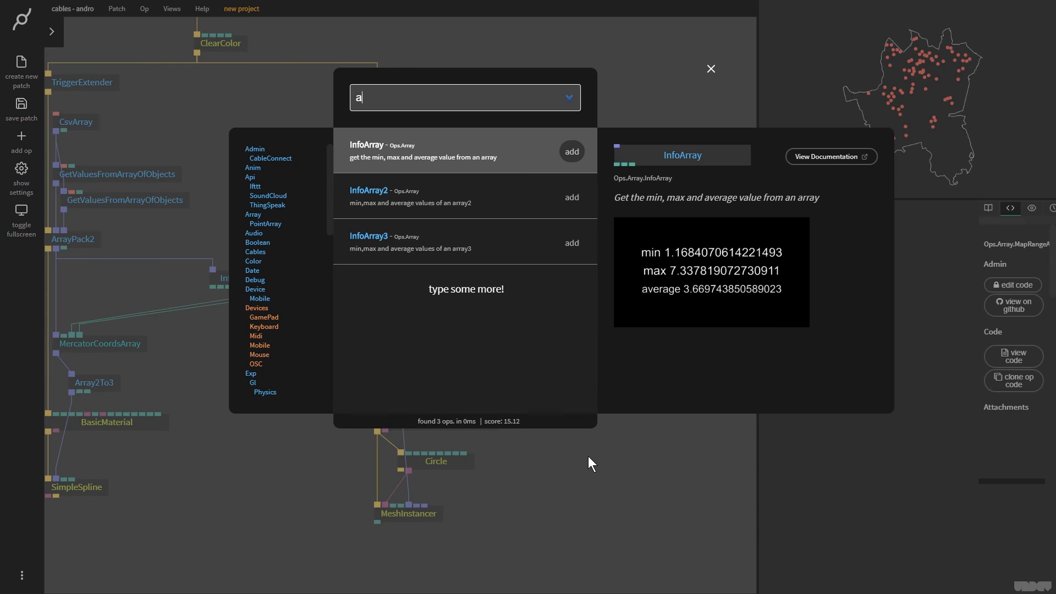
pyautogui.write('arrayapck')
pyautogui.press('BackSpace')
pyautogui.press('BackSpace')
pyautogui.press('BackSpace')
pyautogui.press('BackSpace')
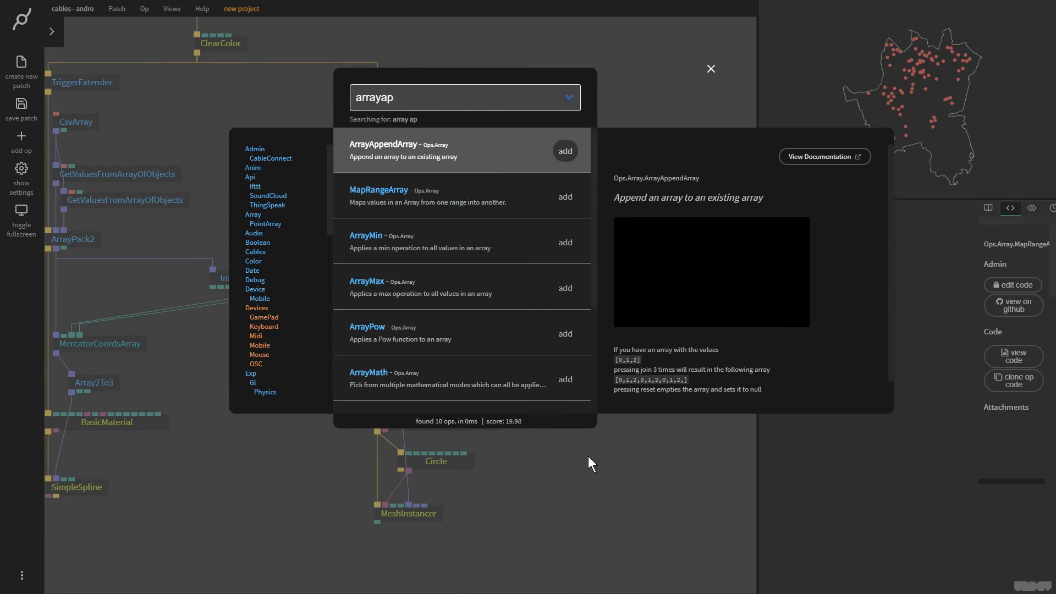
pyautogui.write('pack3')
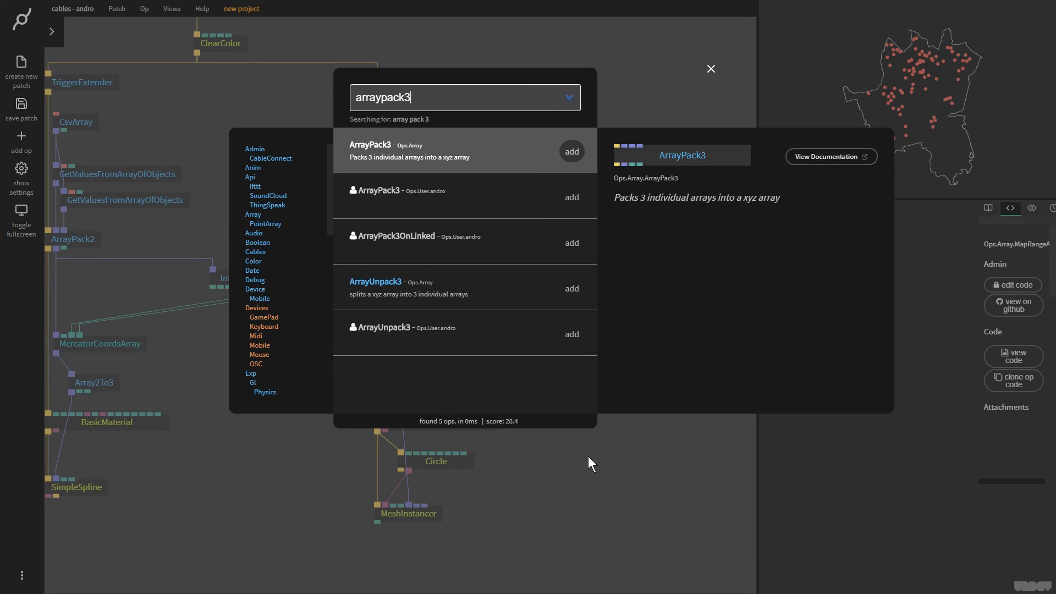
pyautogui.press('Return')
# Feed MapRangeArray's result into all three ArrayPack3 arrays, trigger it from the stations' BasicMaterial and connect Array Out to MeshInstancer's scale array input.
pyautogui.moveTo(609, 463)
pyautogui.mouseDown()
pyautogui.moveTo(585, 463)
pyautogui.moveTo(608, 463)
pyautogui.mouseUp()
pyautogui.moveTo(589, 341); pyautogui.dragTo(596, 452)
pyautogui.moveTo(589, 341); pyautogui.dragTo(417, 505)
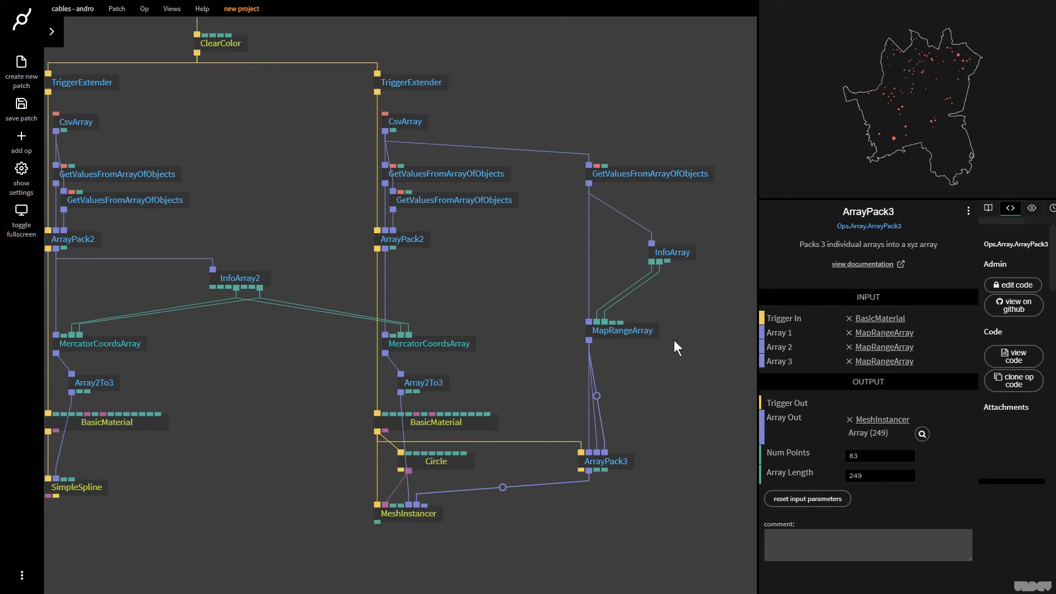
# Raise MapRangeArray's New Max to 2.6 and enlarge the render canvas to about 1035x635.
pyautogui.click(645, 331)
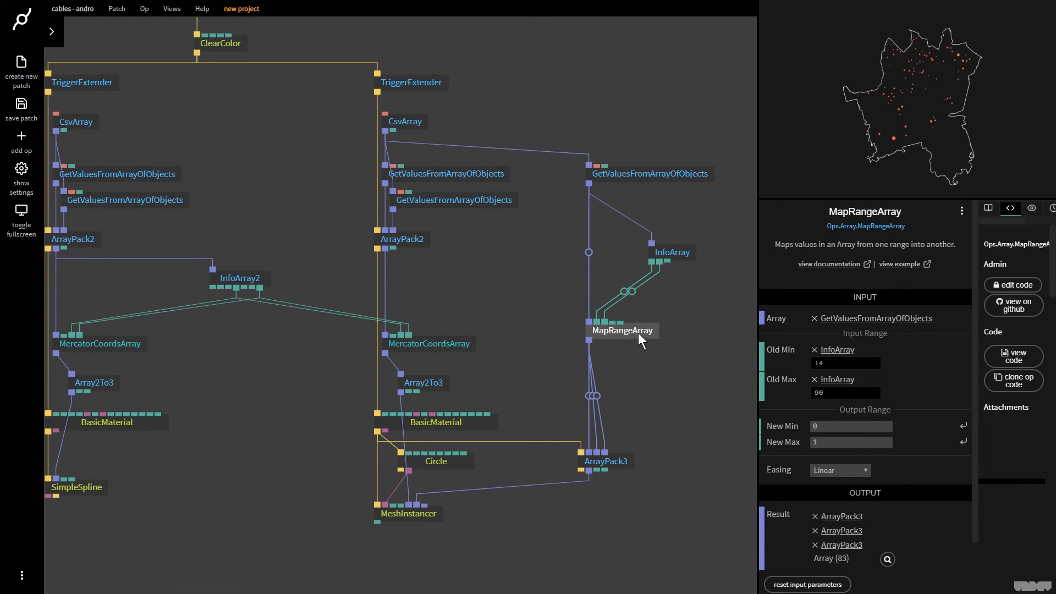
pyautogui.moveTo(853, 438); pyautogui.dragTo(941, 439)
pyautogui.click(869, 142)
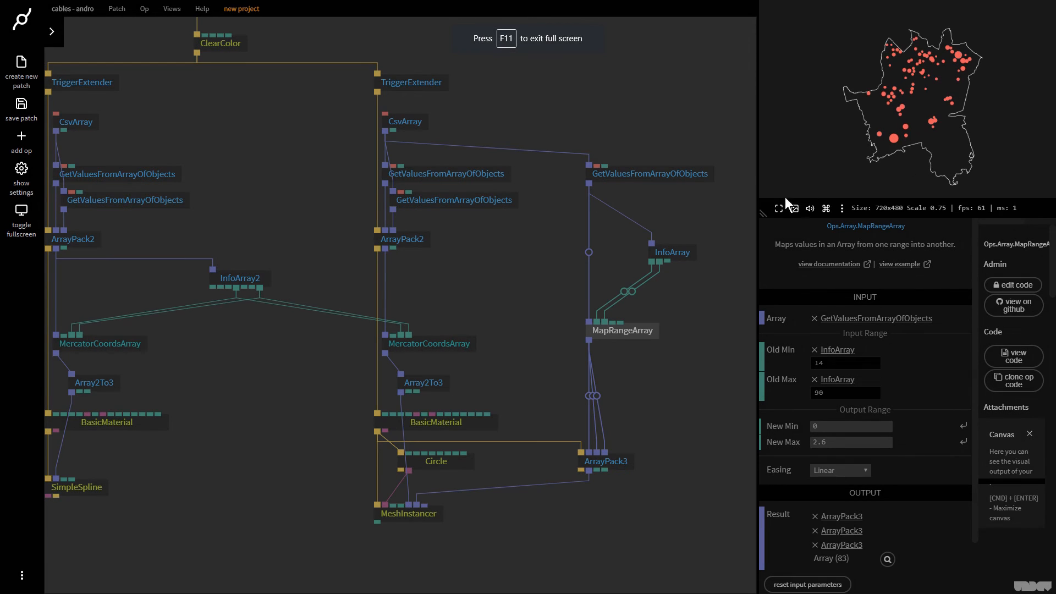
pyautogui.moveTo(763, 213); pyautogui.dragTo(626, 278)
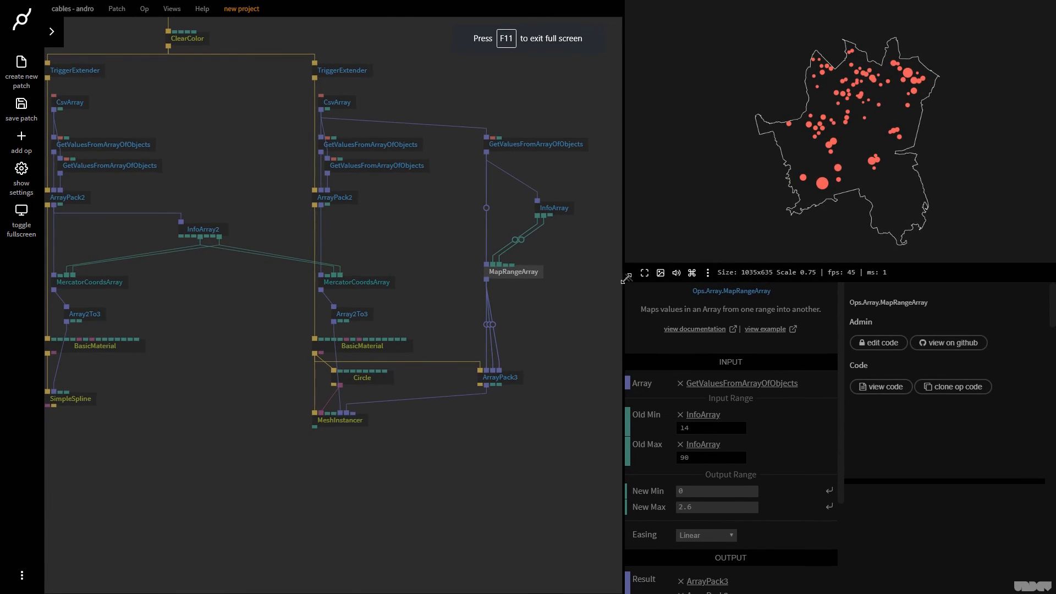
# Set the Circle op's radius to 1 and lower MapRangeArray's New Max to 0.05.
pyautogui.click(517, 273)
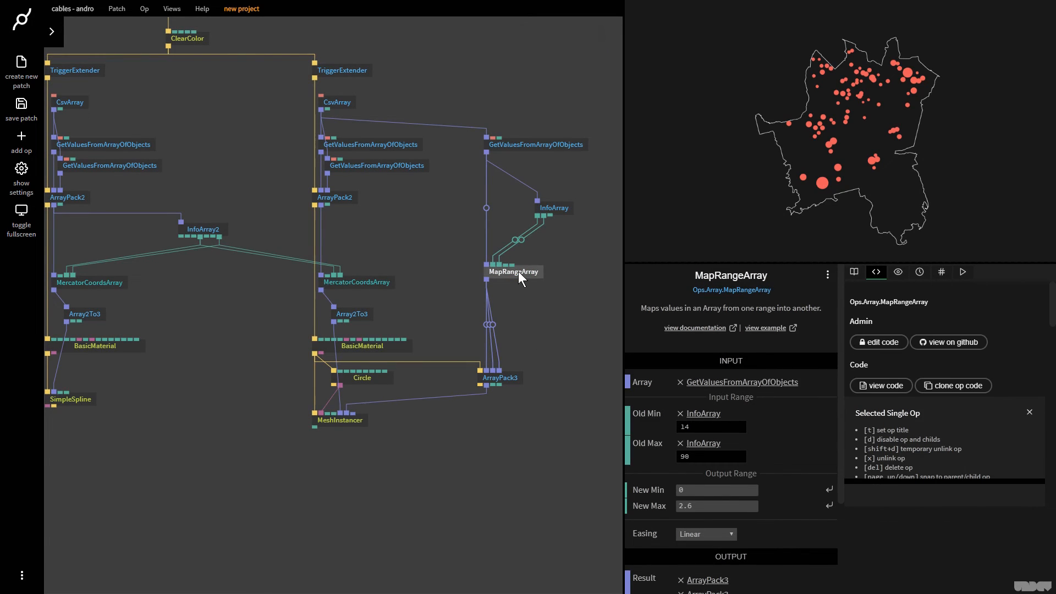
pyautogui.click(372, 377)
pyautogui.click(722, 418)
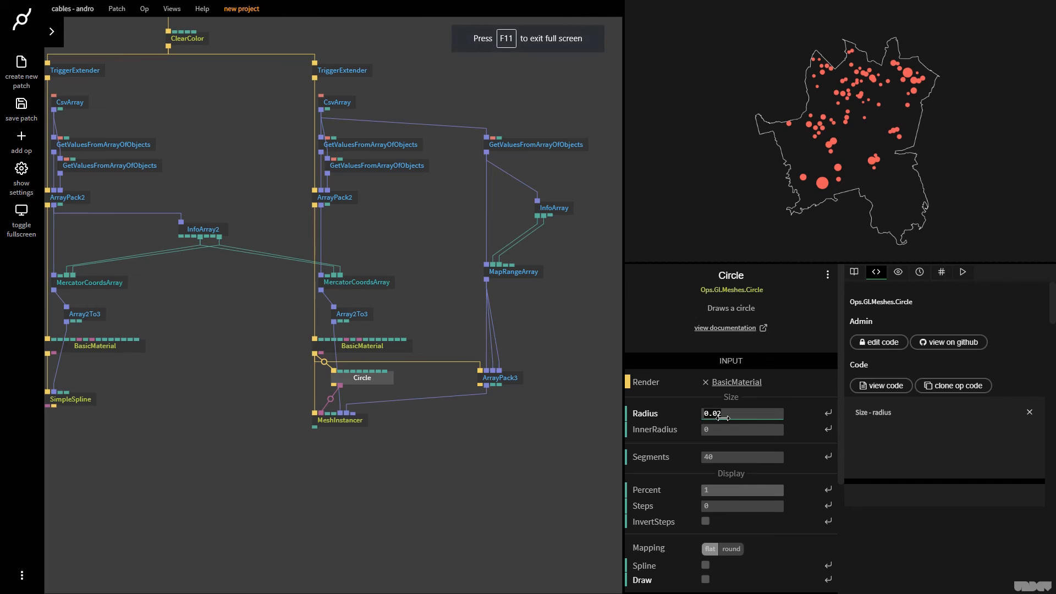
pyautogui.write('1')
pyautogui.click(532, 271)
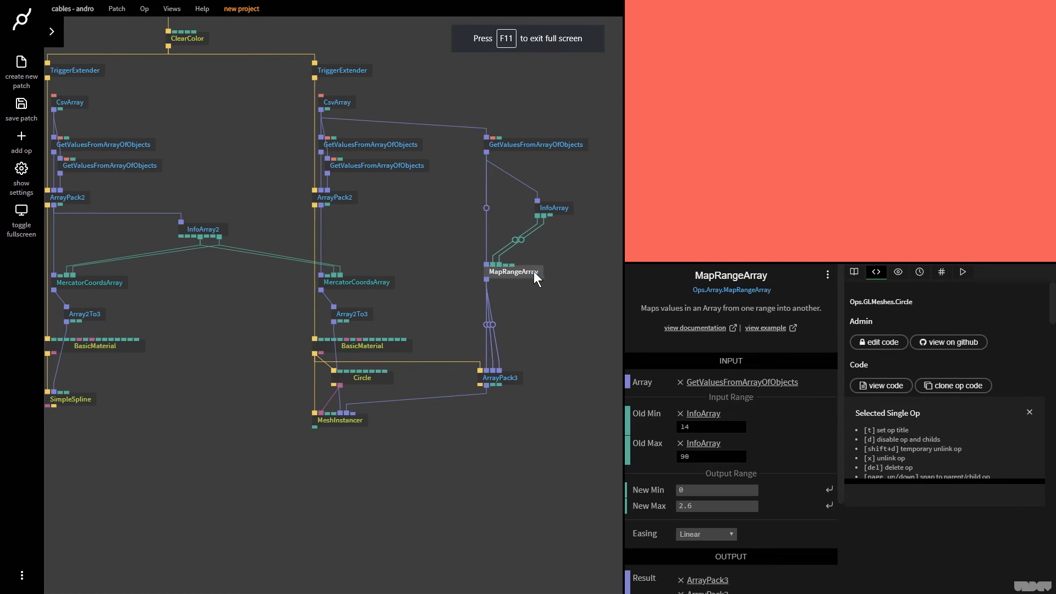
pyautogui.moveTo(744, 506); pyautogui.dragTo(603, 506)
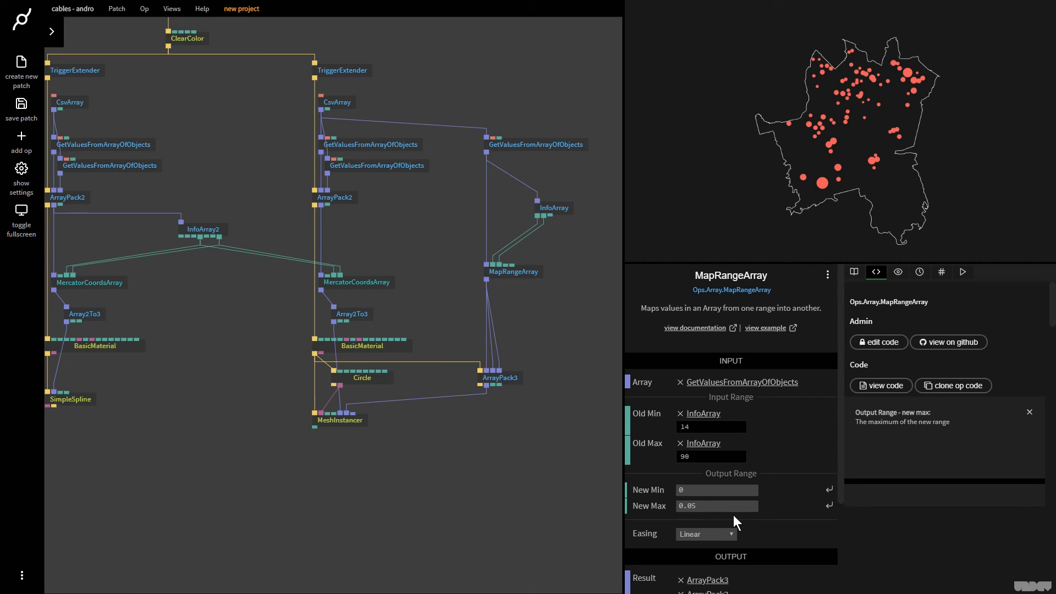
pyautogui.scroll(-5, 290, 266)
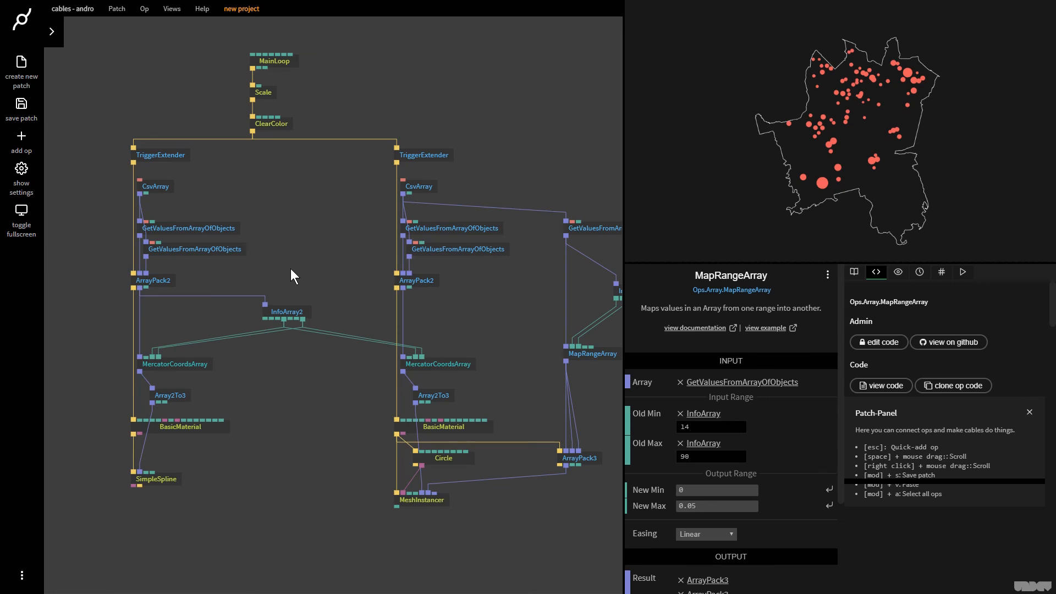
pyautogui.moveTo(297, 288); pyautogui.dragTo(287, 309)
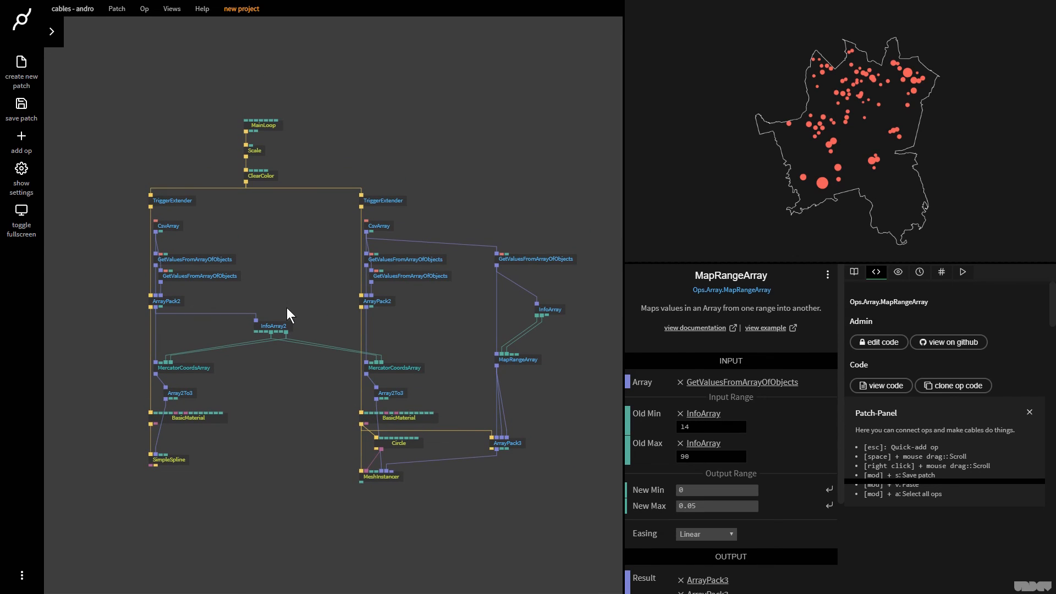